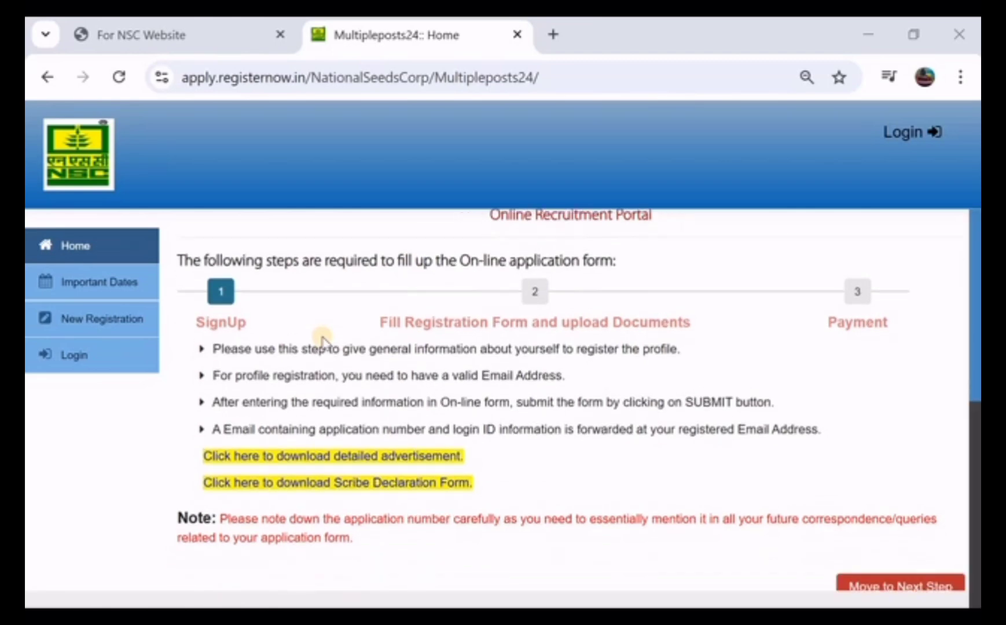
Switch to the 'For NSC Website' tab showing the RECTT/2/NSC/2024 recruitment advertisement PDF
scroll(323, 342, "up", 1)
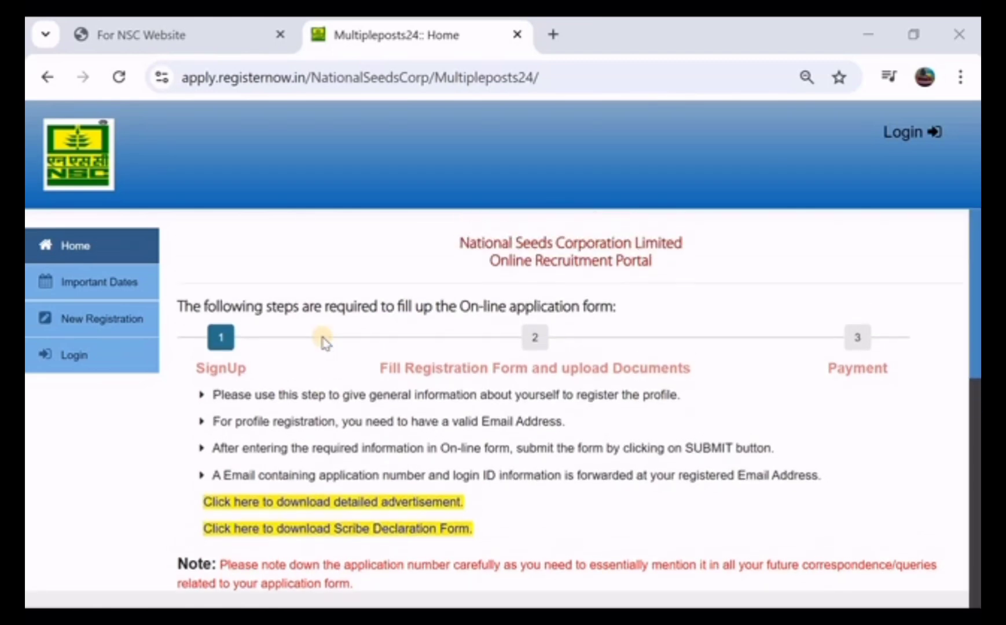
left_click(213, 36)
scroll(419, 265, "down", 1)
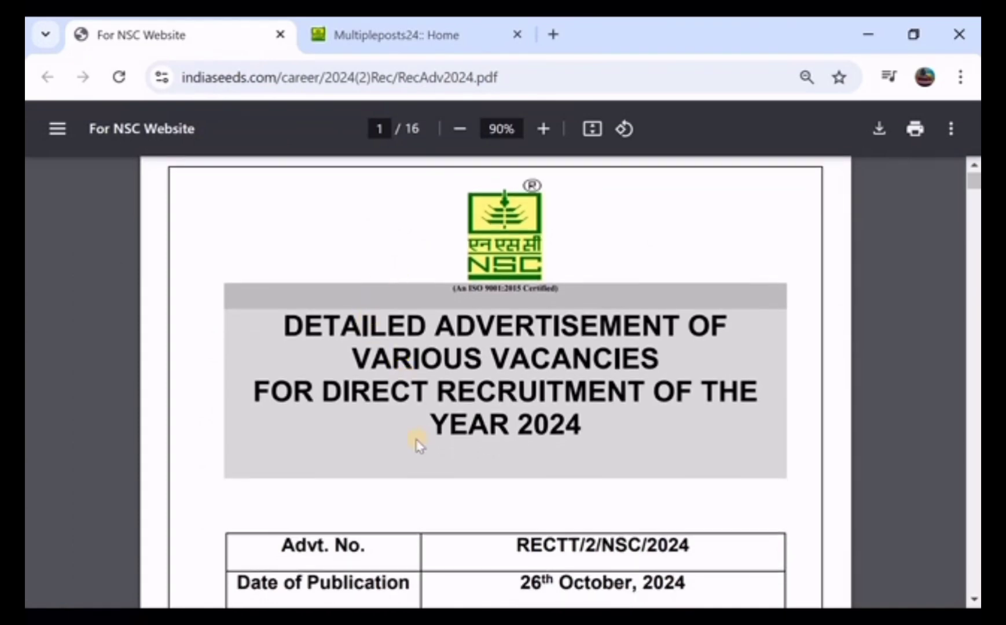
Scroll the advertisement from the cover past the Detail of Vacancies table to page 5's Essential Qualification section
scroll(419, 446, "down", 1)
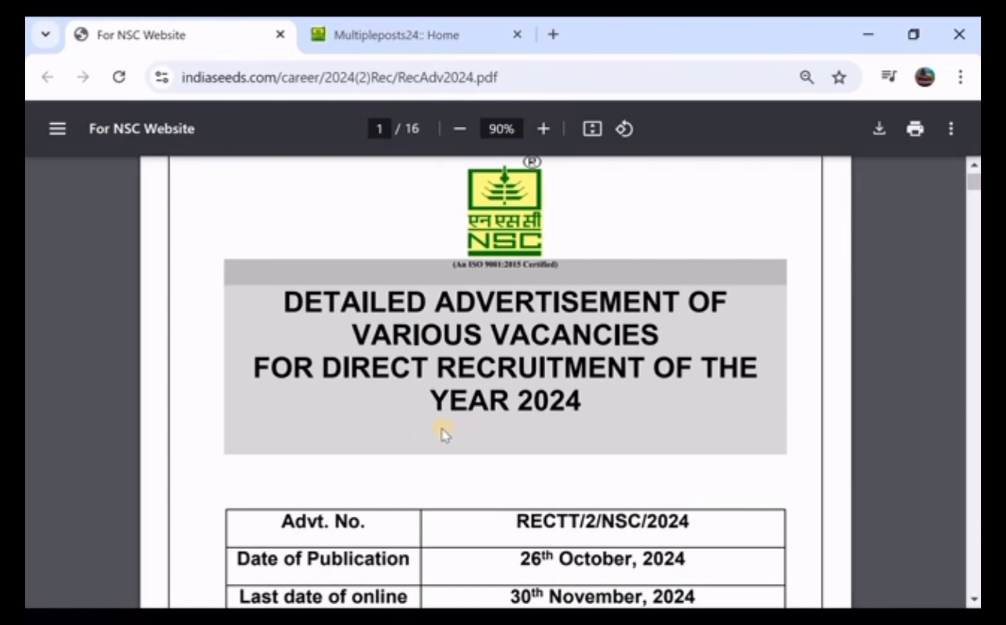
scroll(443, 434, "down", 6)
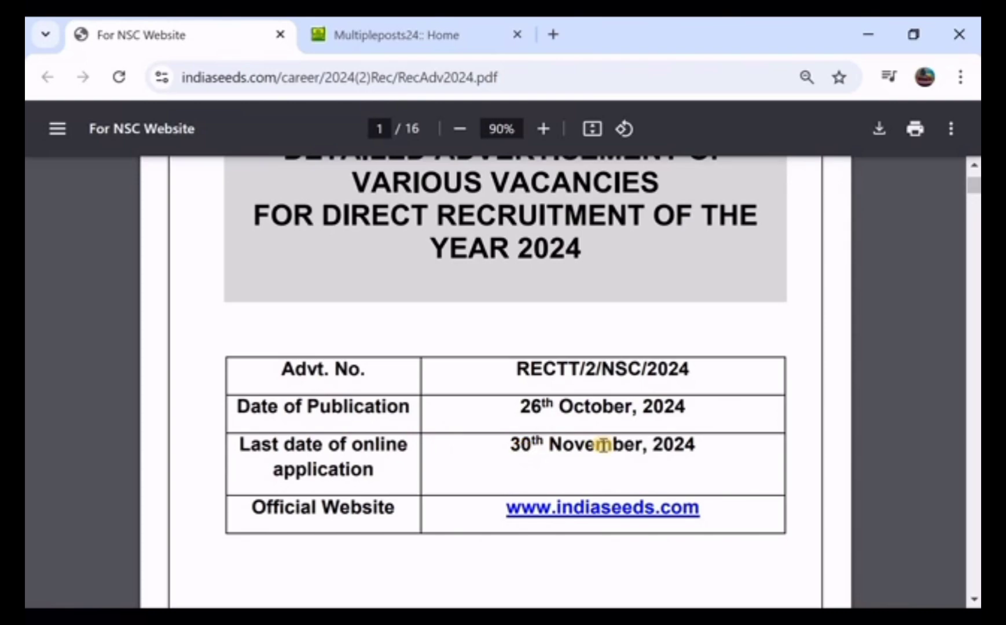
scroll(575, 454, "down", 7)
scroll(577, 455, "down", 20)
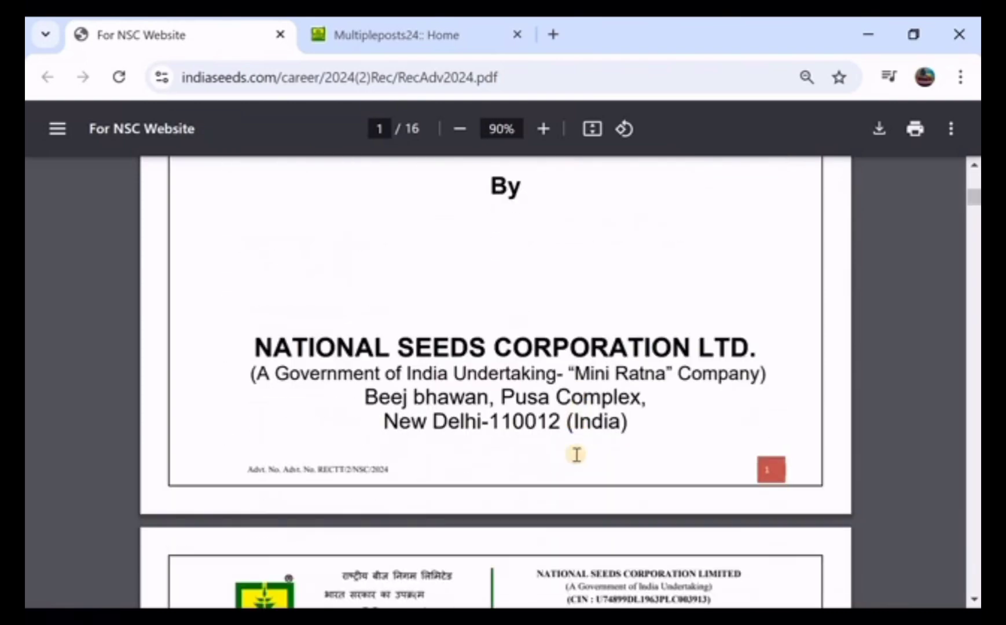
scroll(577, 454, "down", 20)
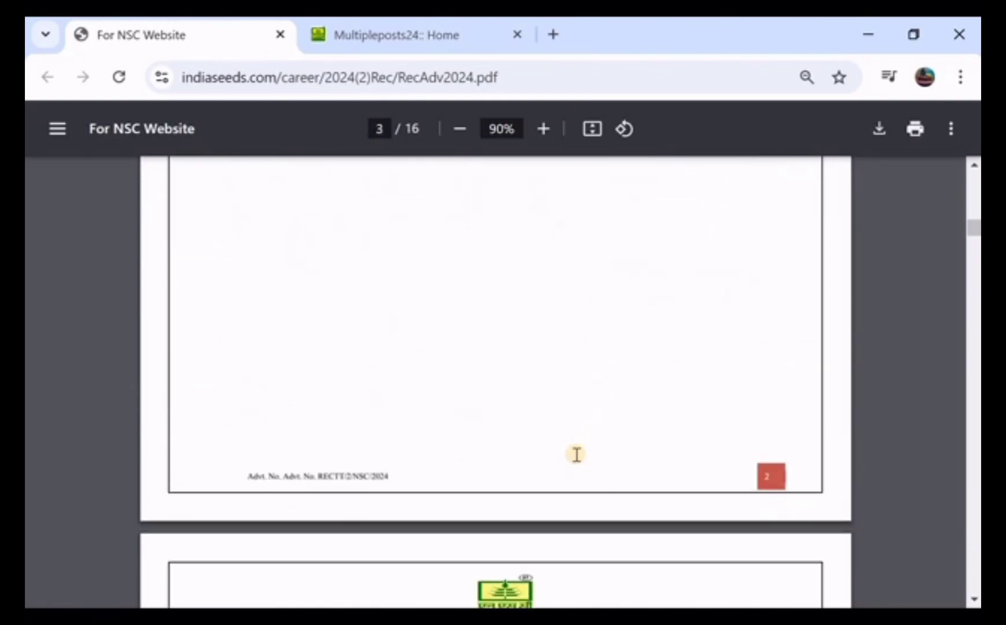
scroll(576, 454, "down", 18)
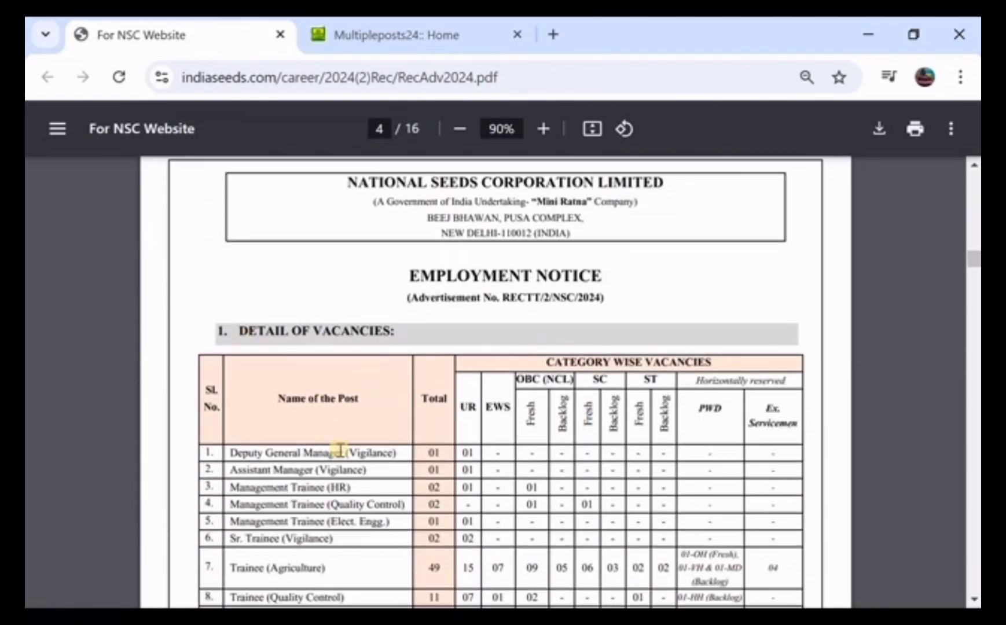
scroll(340, 451, "down", 1)
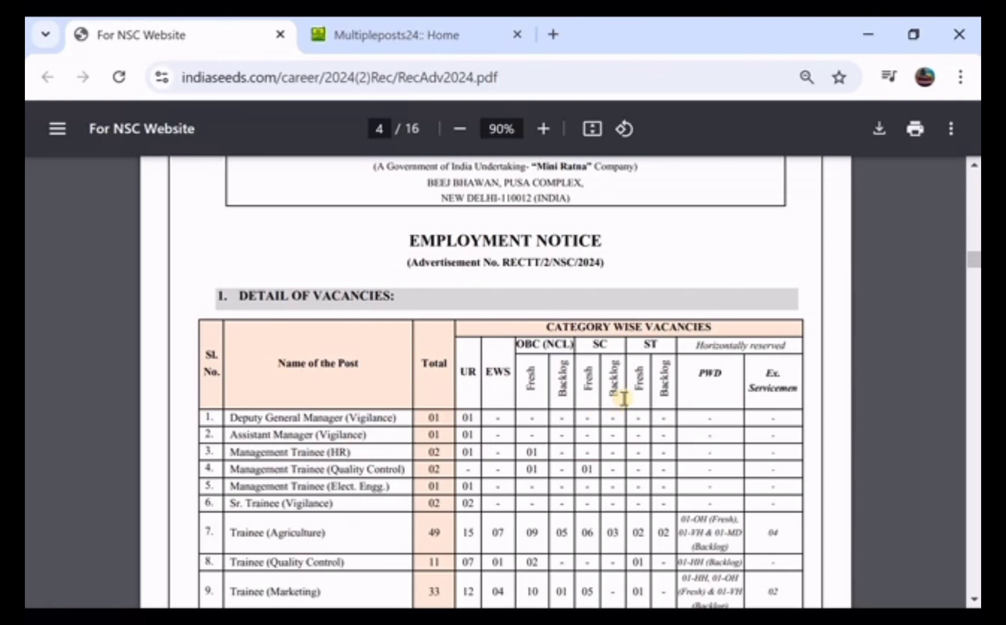
scroll(623, 398, "down", 10)
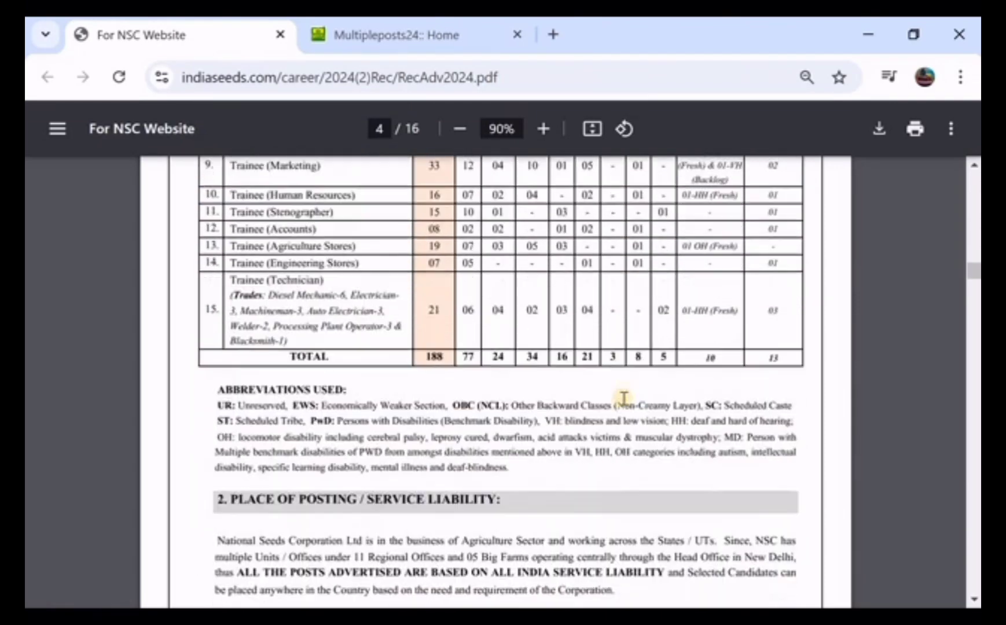
scroll(623, 399, "down", 6)
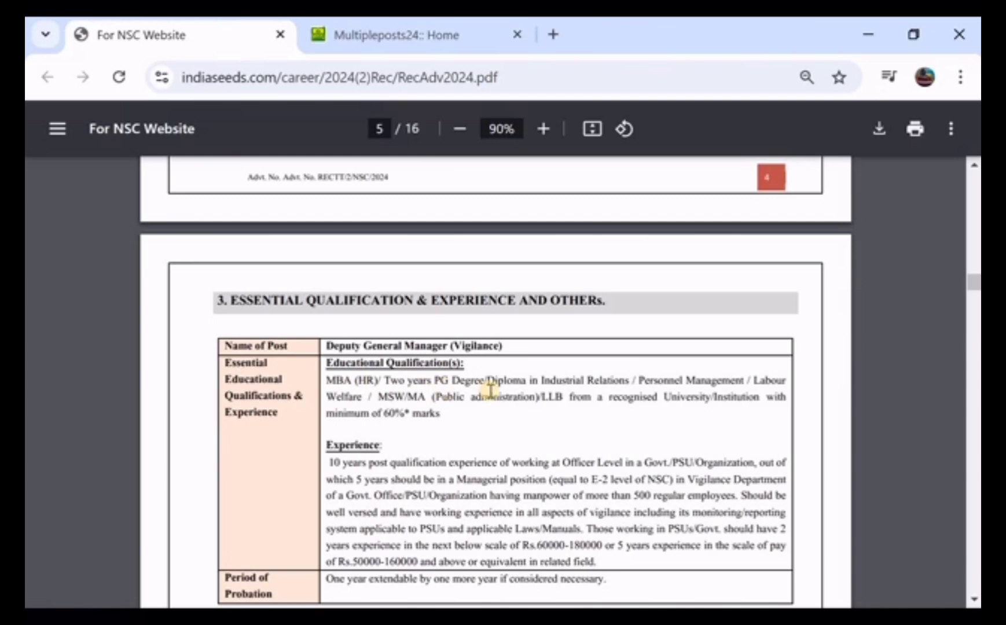
Scroll past the page 6 trainee posts to the Trainee (Stenographer) table on page 7
scroll(490, 385, "down", 2)
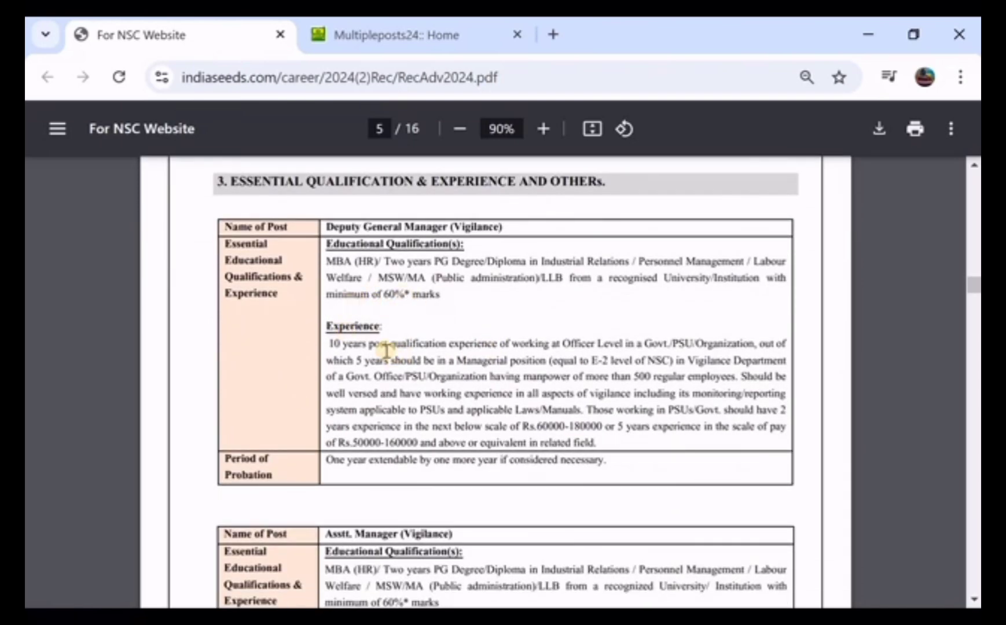
scroll(386, 351, "down", 3)
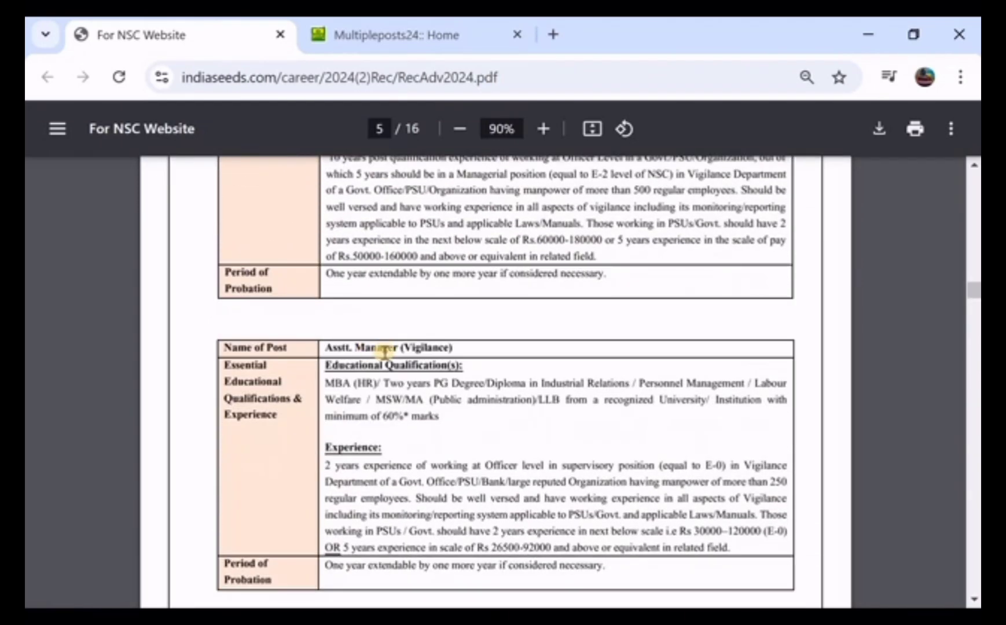
scroll(405, 405, "down", 3)
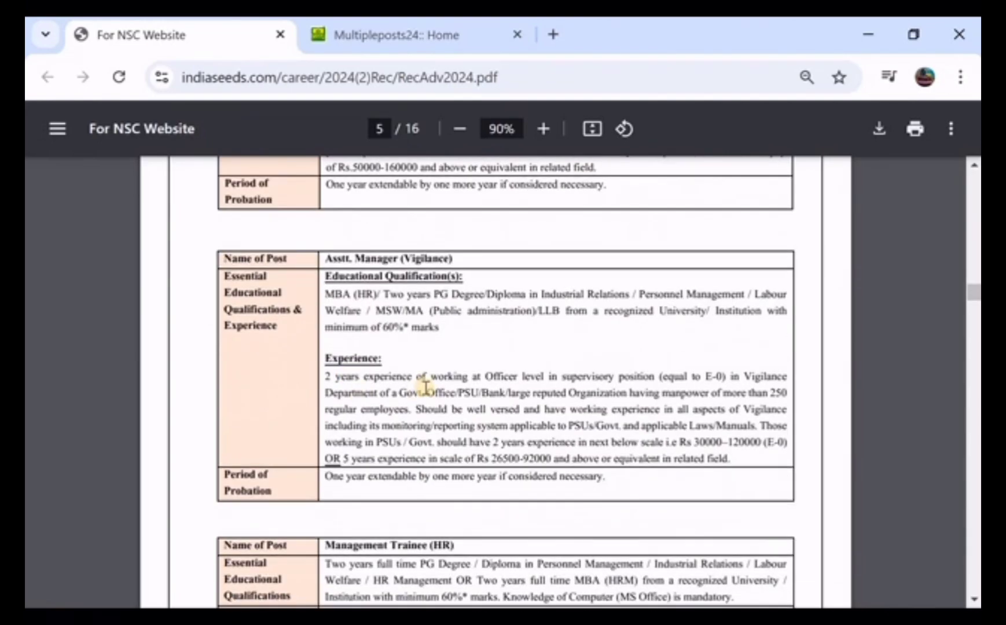
scroll(425, 388, "down", 2)
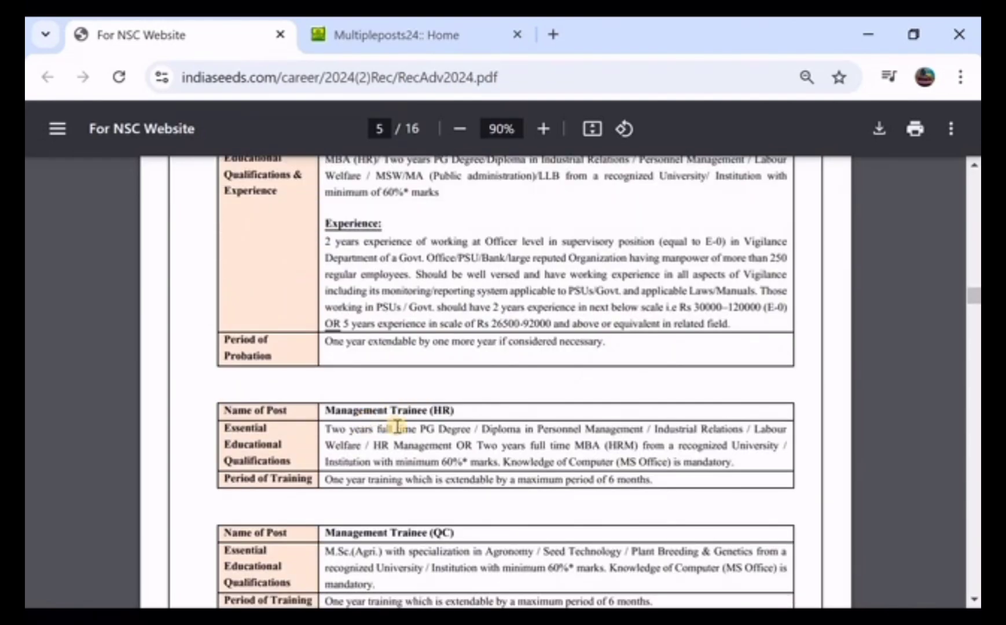
scroll(398, 427, "down", 1)
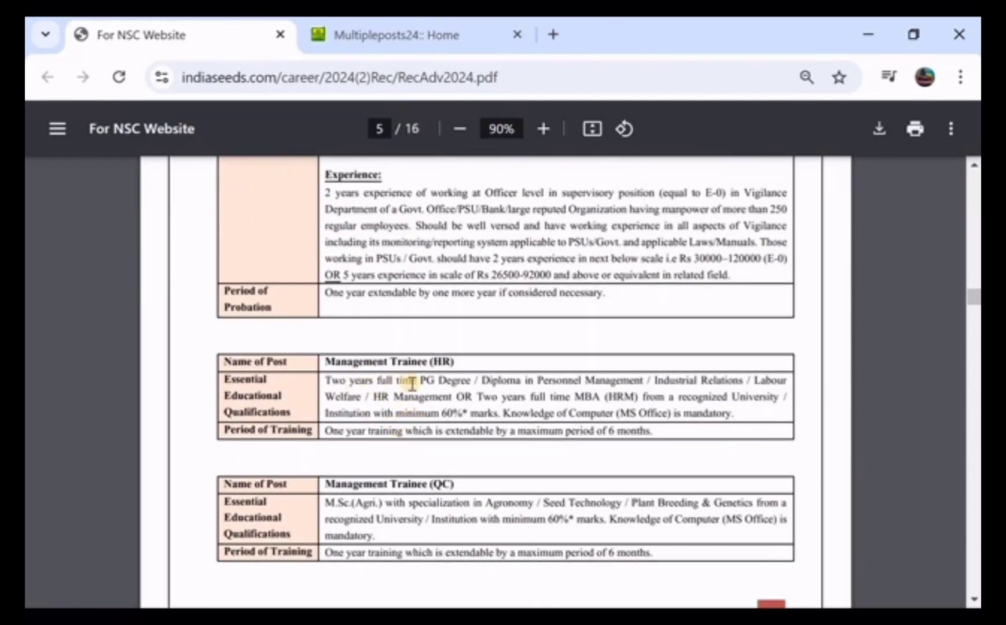
scroll(405, 383, "down", 2)
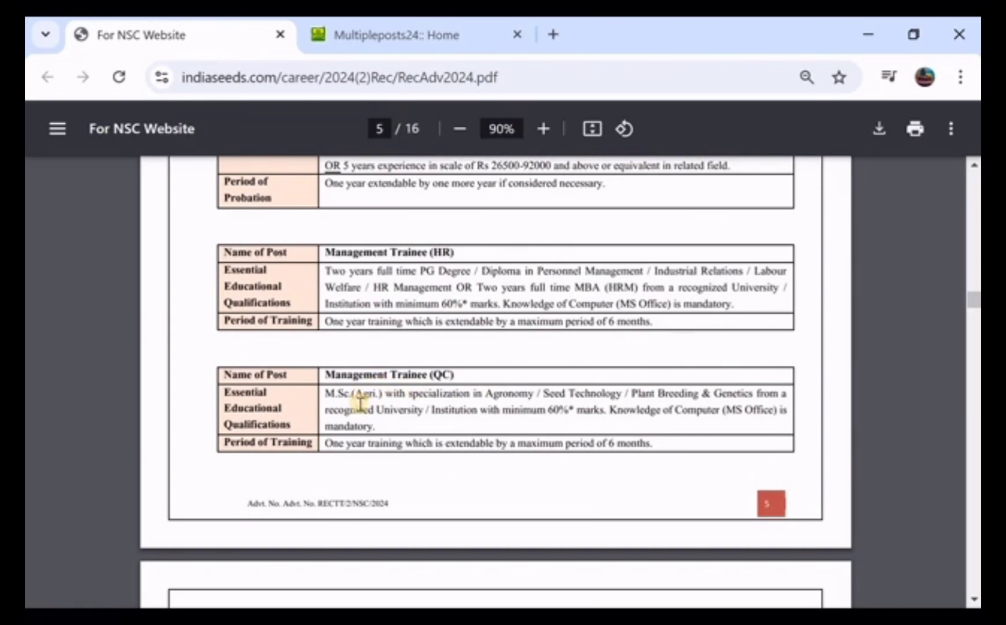
scroll(360, 401, "down", 4)
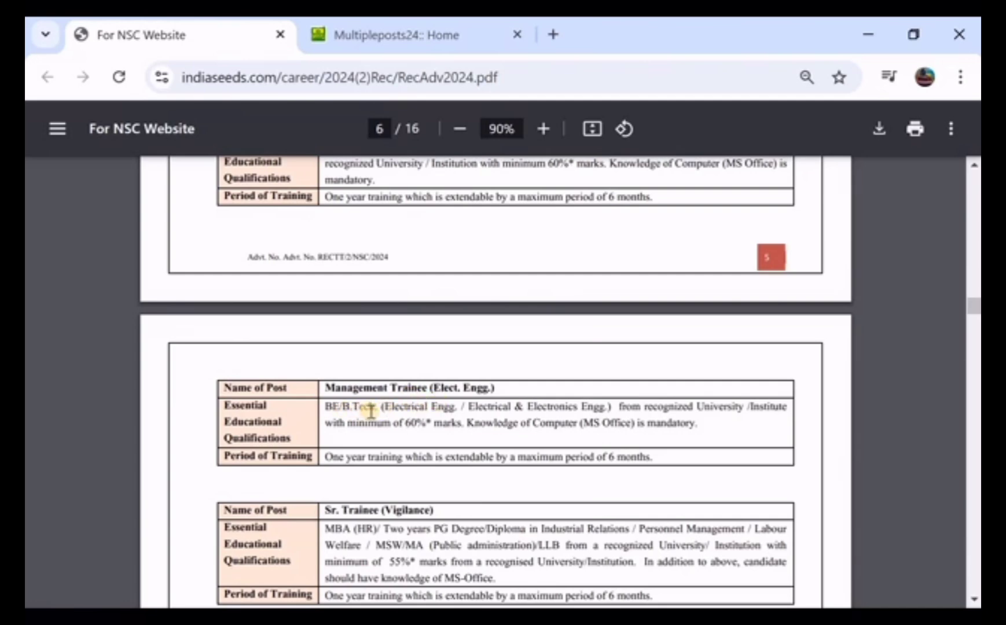
scroll(371, 410, "down", 2)
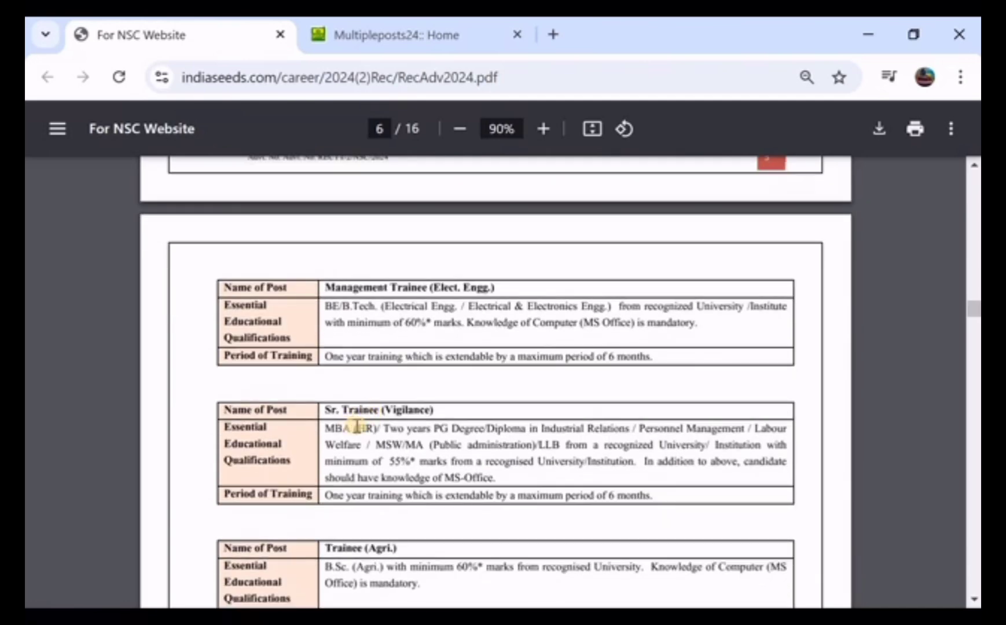
scroll(357, 428, "down", 1)
scroll(397, 407, "down", 2)
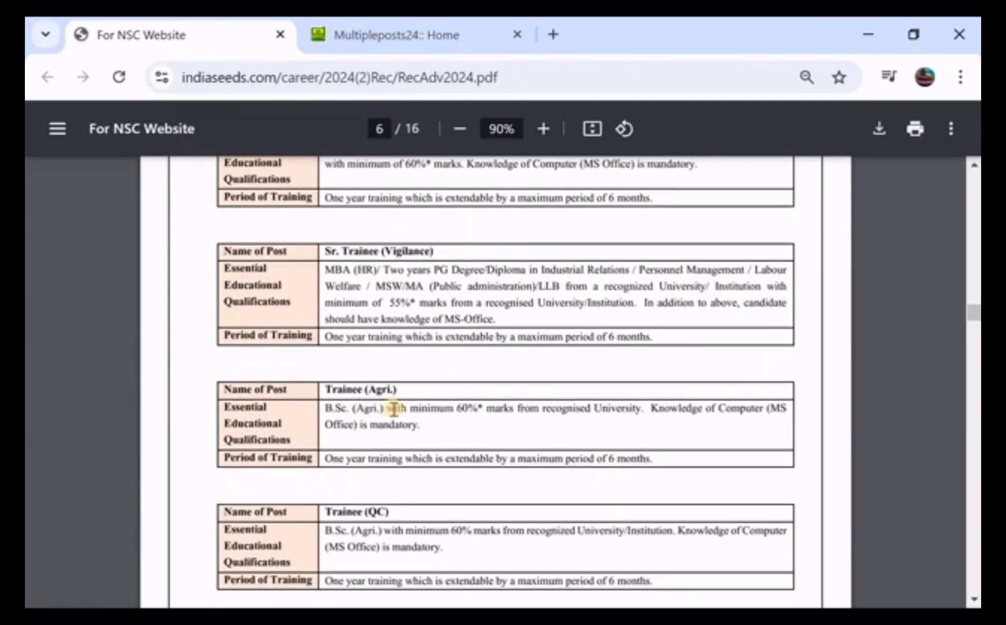
scroll(394, 410, "down", 1)
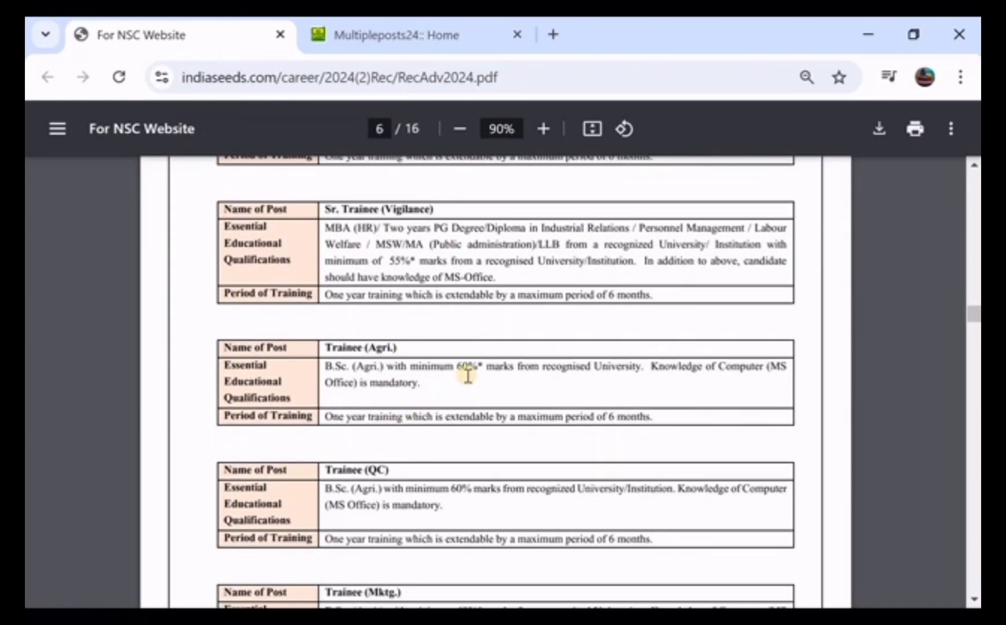
scroll(468, 375, "down", 1)
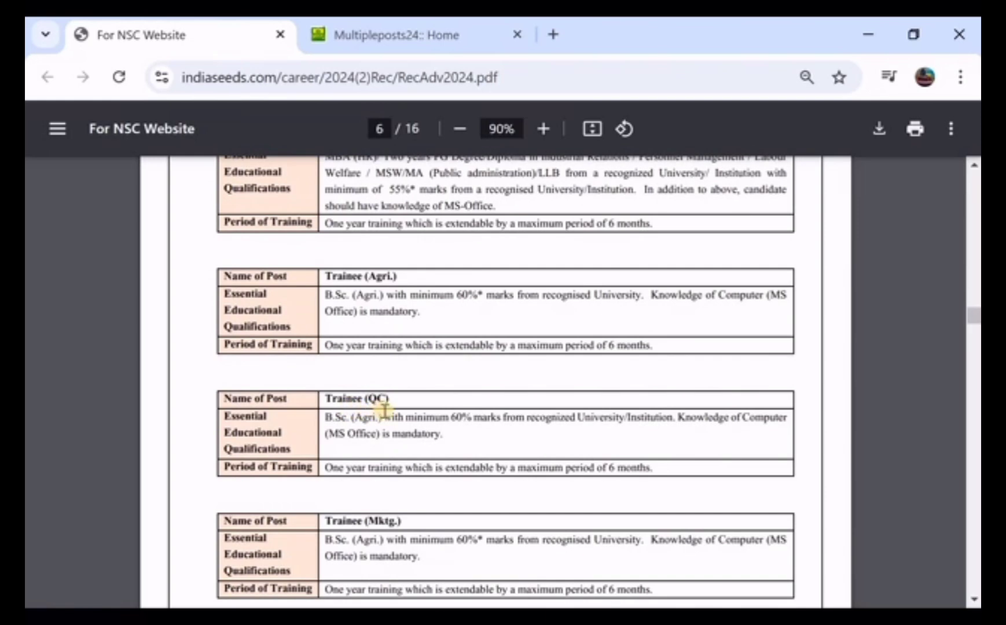
scroll(384, 409, "down", 4)
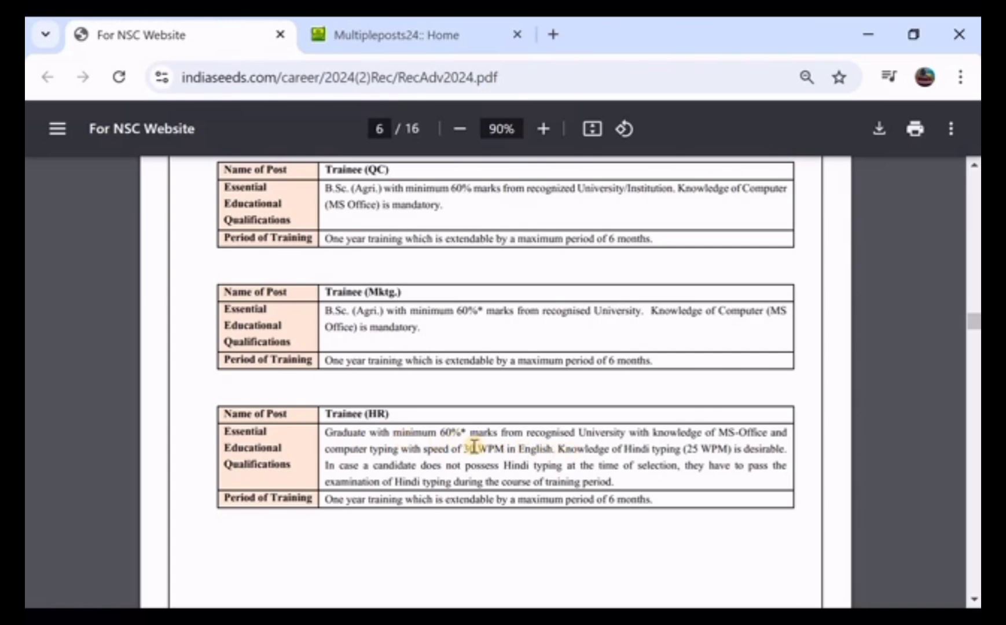
scroll(474, 445, "down", 7)
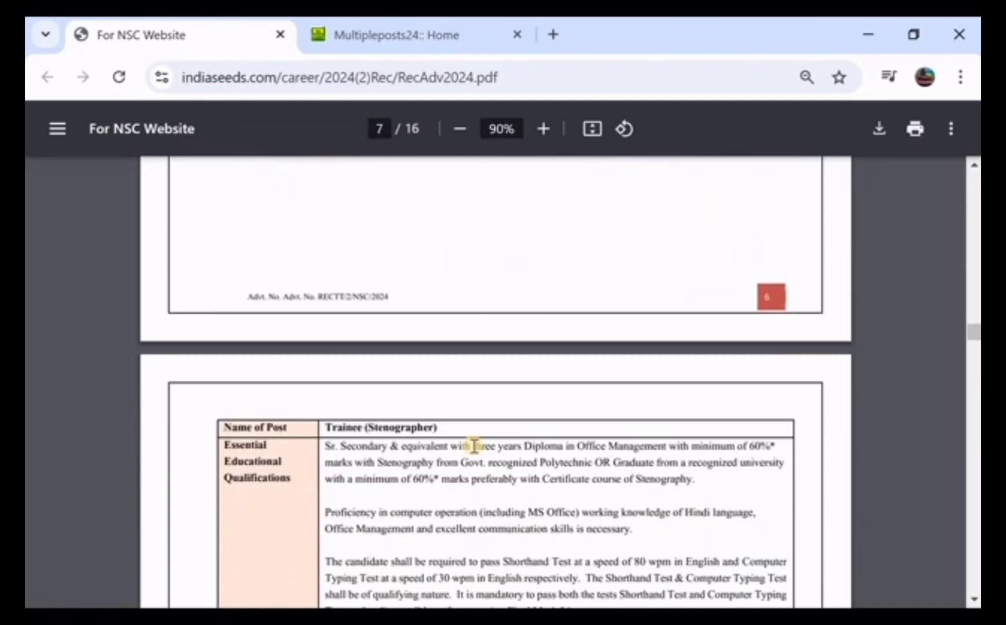
Scroll back and forth through the trainee qualification tables on pages 5–7
scroll(454, 435, "down", 5)
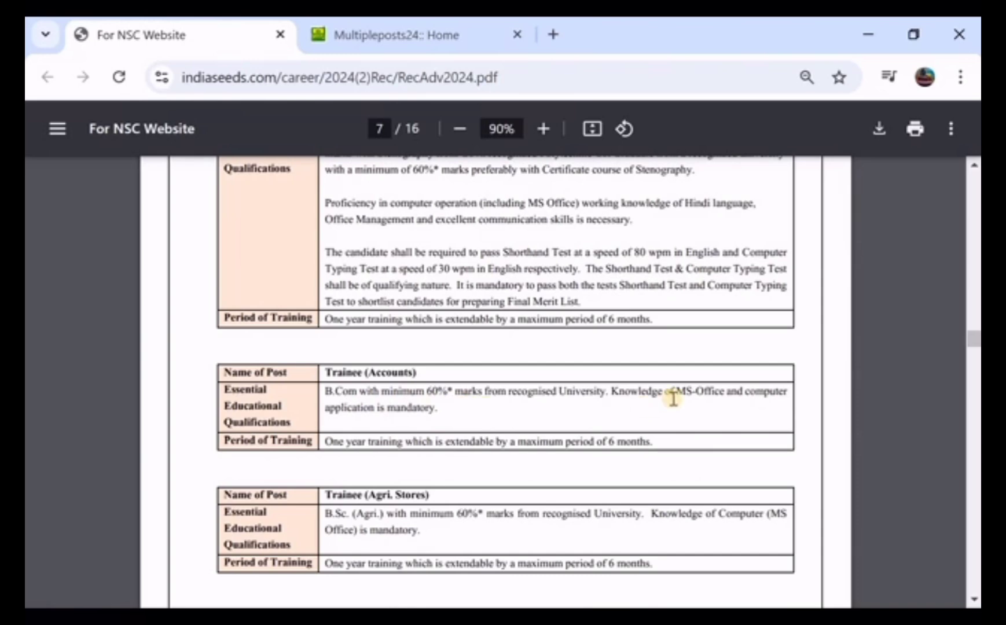
scroll(494, 418, "down", 3)
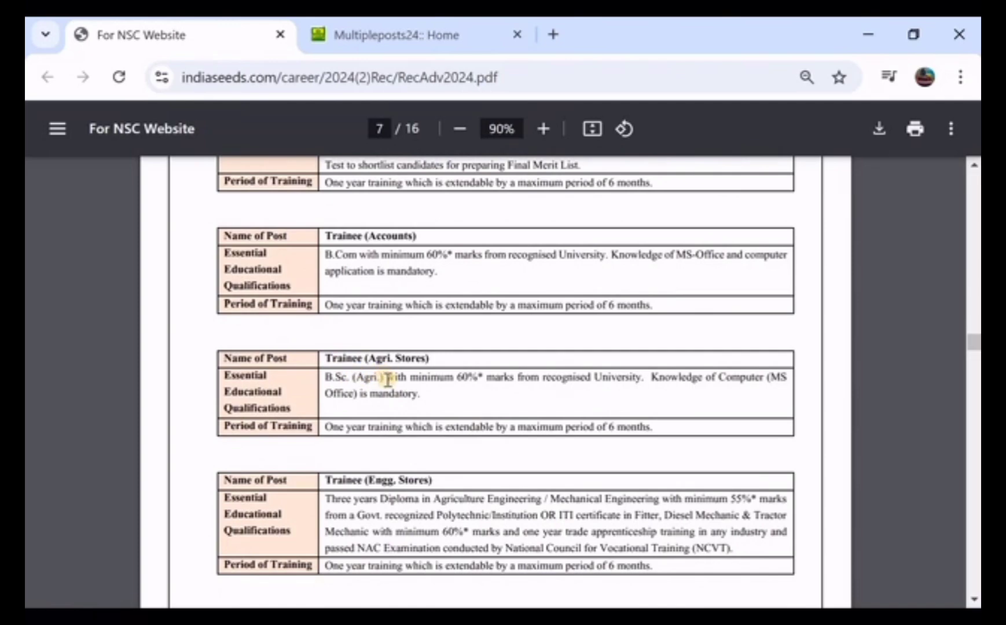
scroll(374, 431, "down", 3)
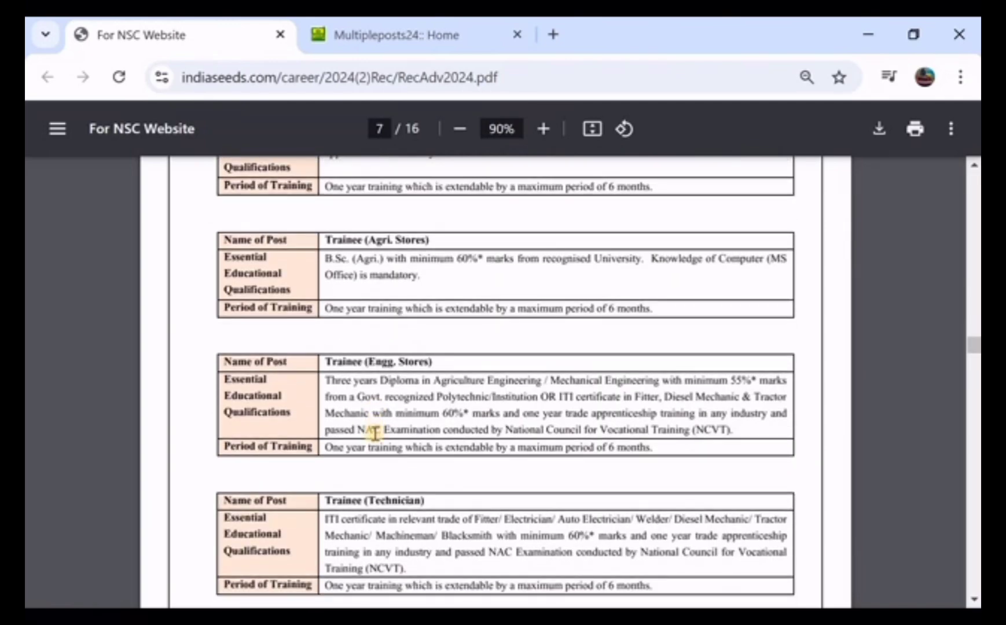
scroll(375, 434, "up", 18)
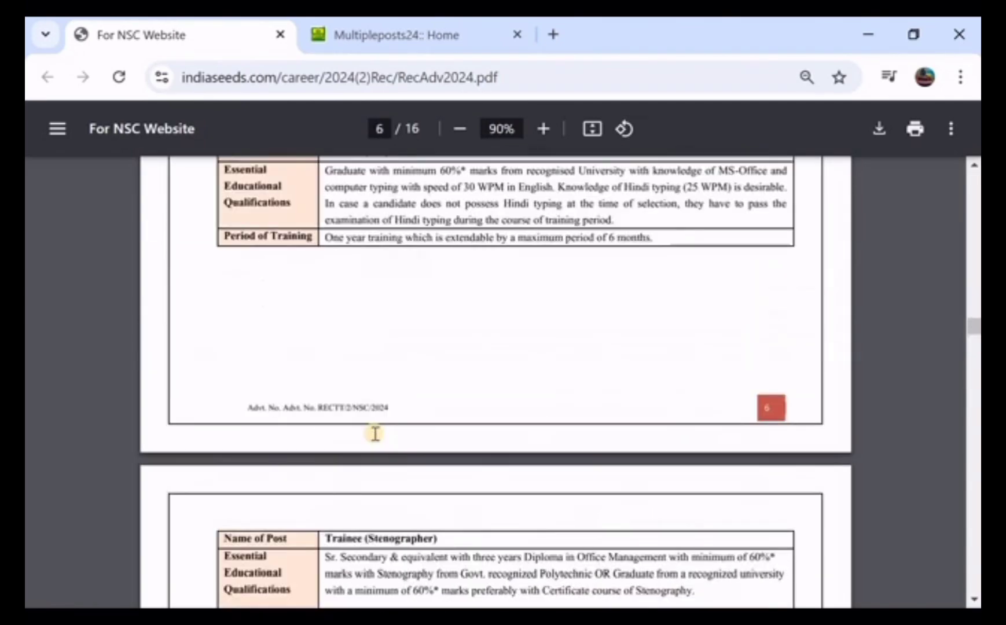
scroll(375, 434, "up", 4)
scroll(388, 418, "down", 7)
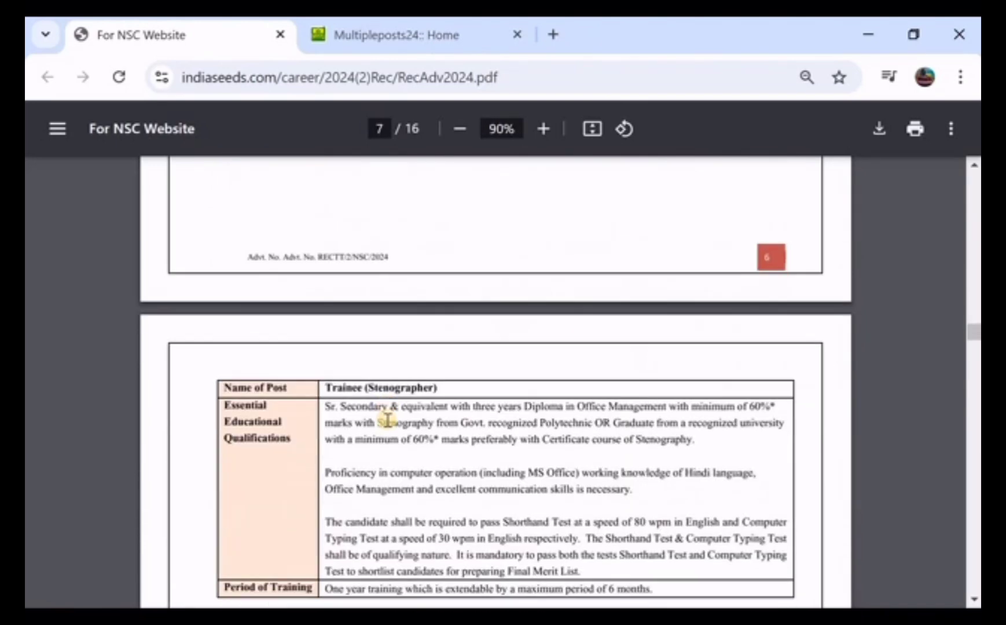
scroll(388, 419, "down", 8)
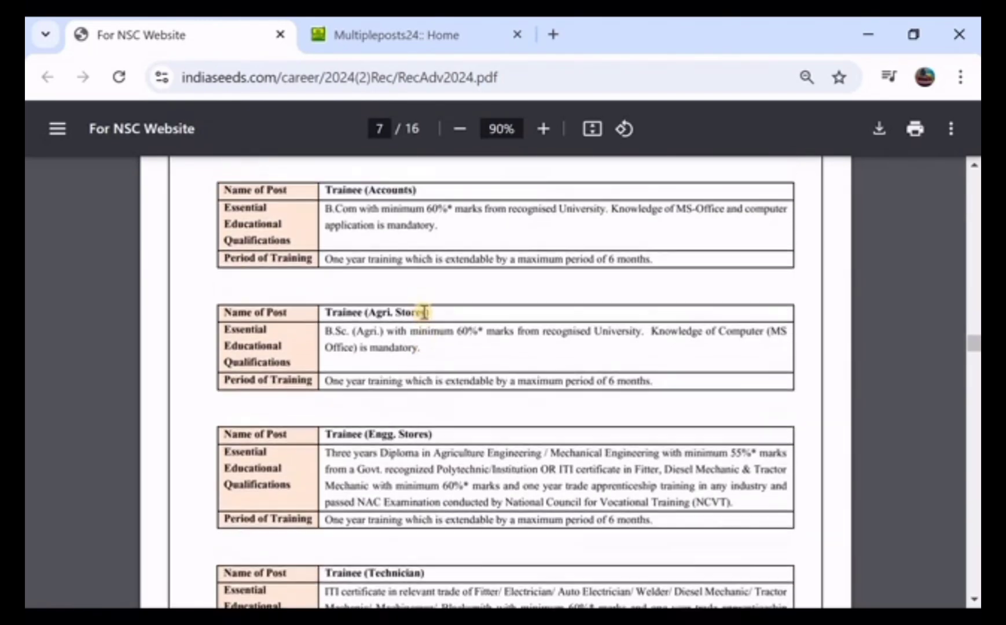
scroll(424, 312, "up", 10)
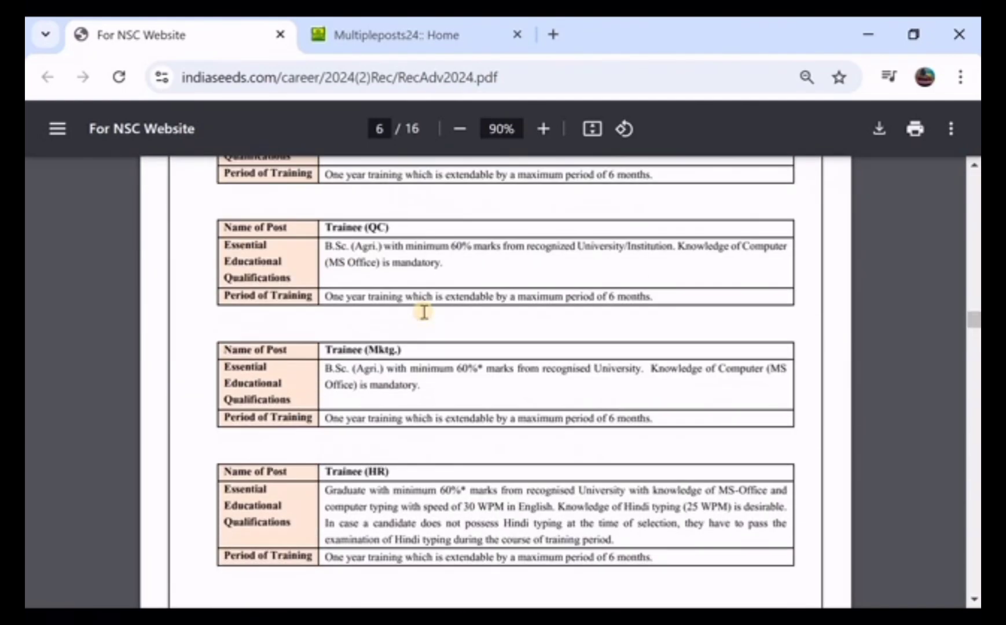
scroll(423, 313, "up", 15)
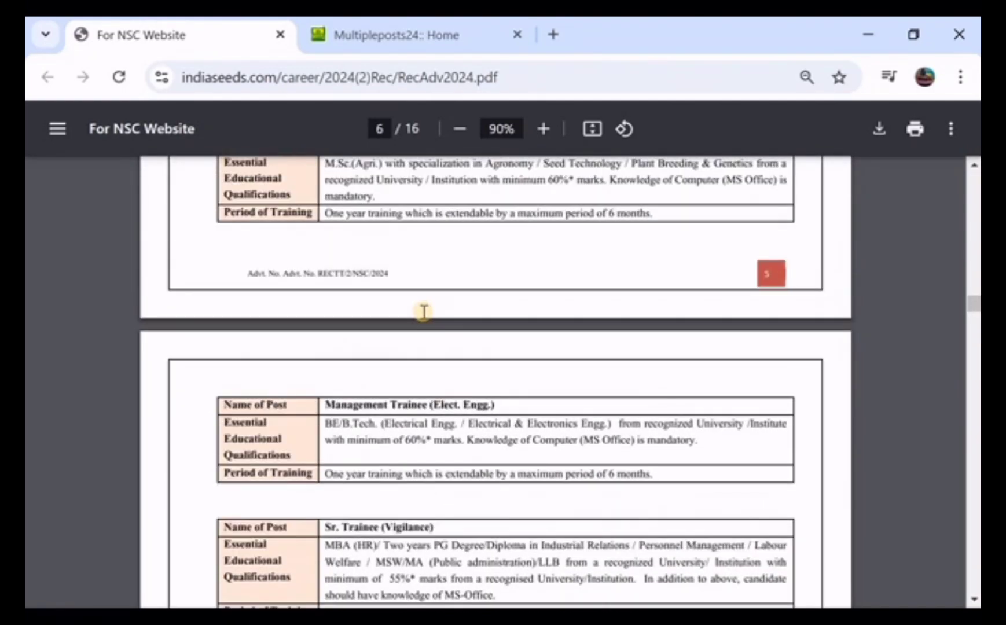
scroll(424, 313, "down", 10)
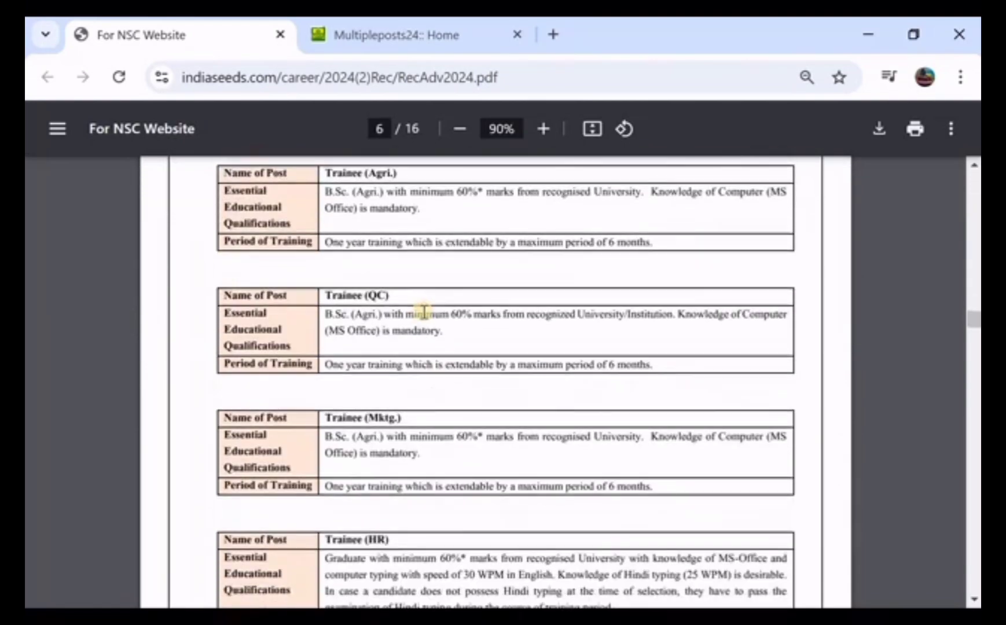
scroll(423, 312, "up", 5)
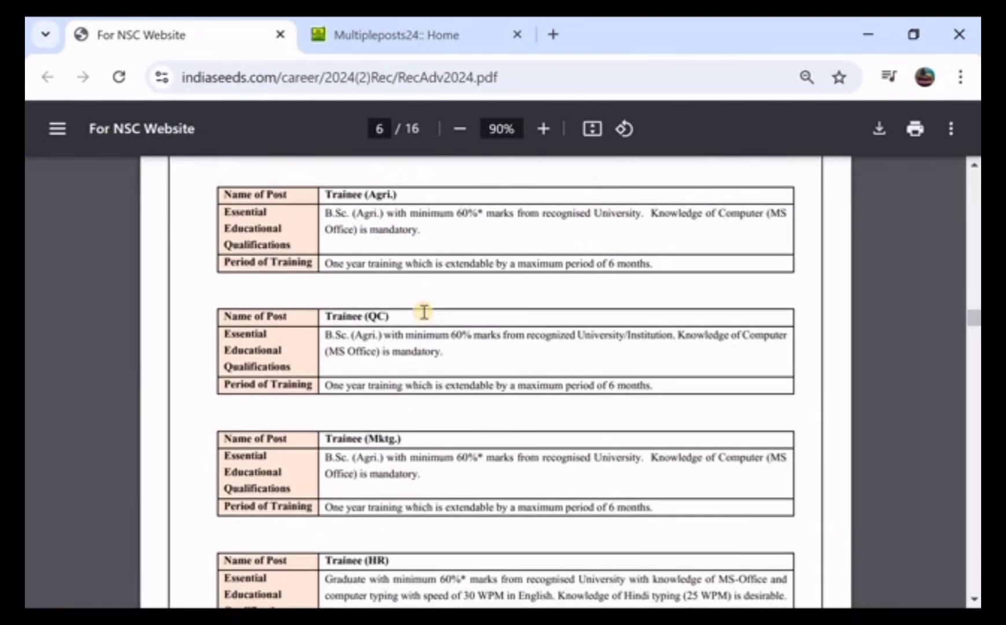
scroll(424, 313, "down", 3)
scroll(424, 313, "up", 12)
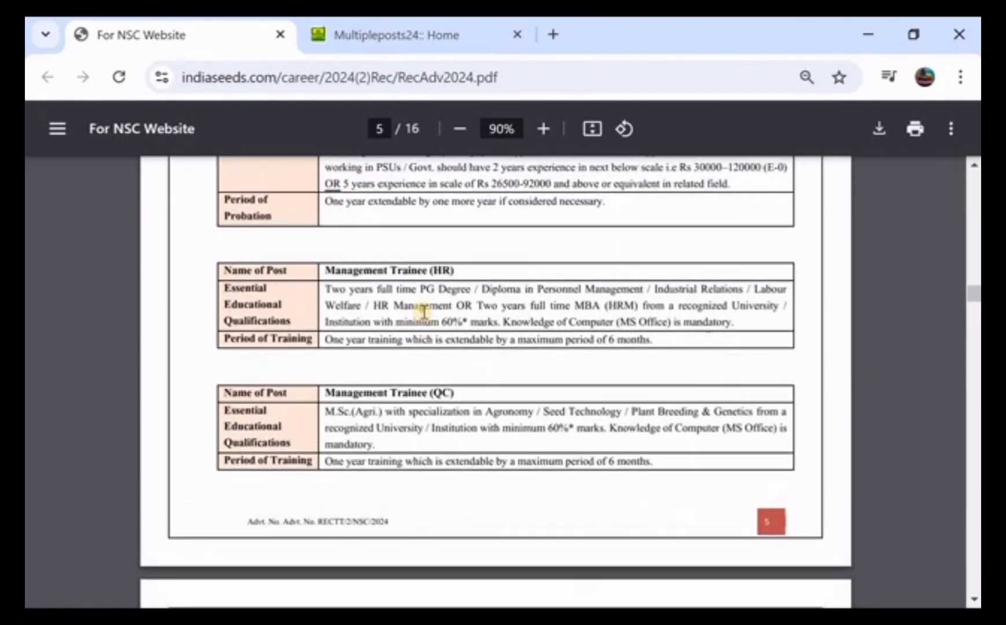
scroll(424, 313, "up", 5)
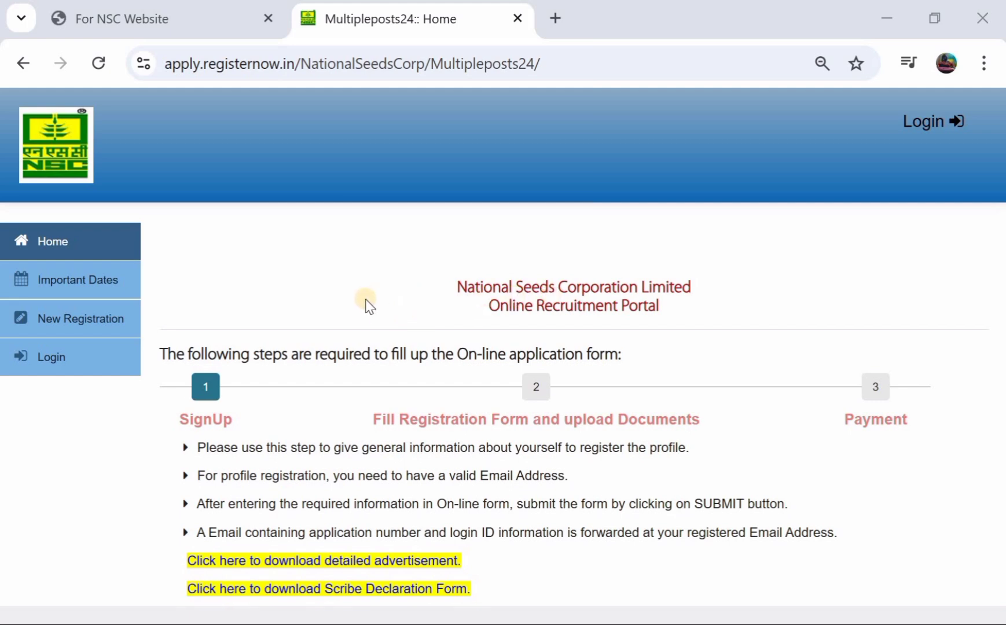
scroll(366, 305, "down", 1)
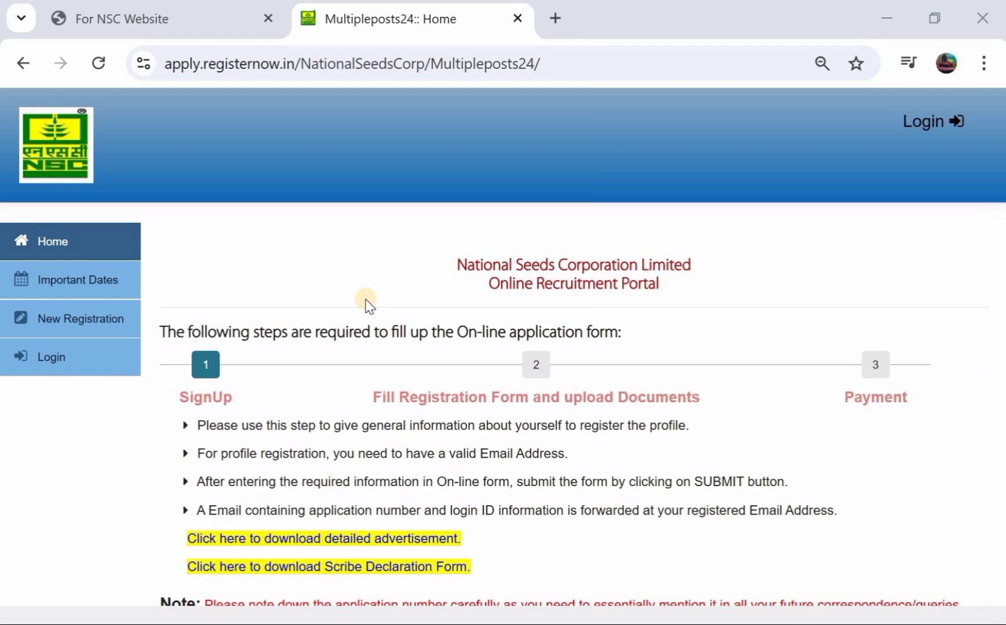
scroll(366, 306, "up", 1)
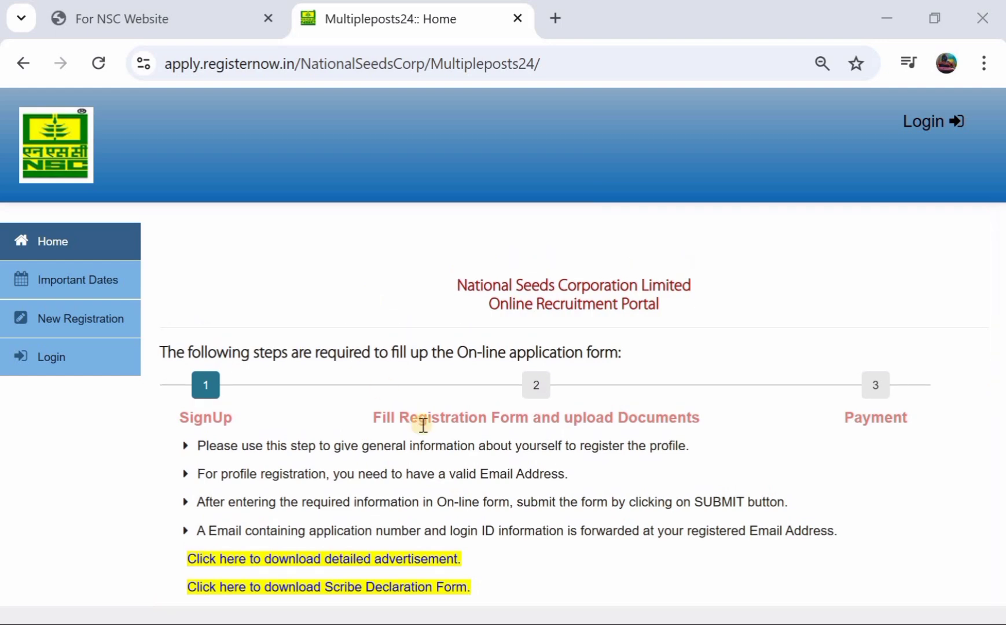
scroll(382, 431, "down", 1)
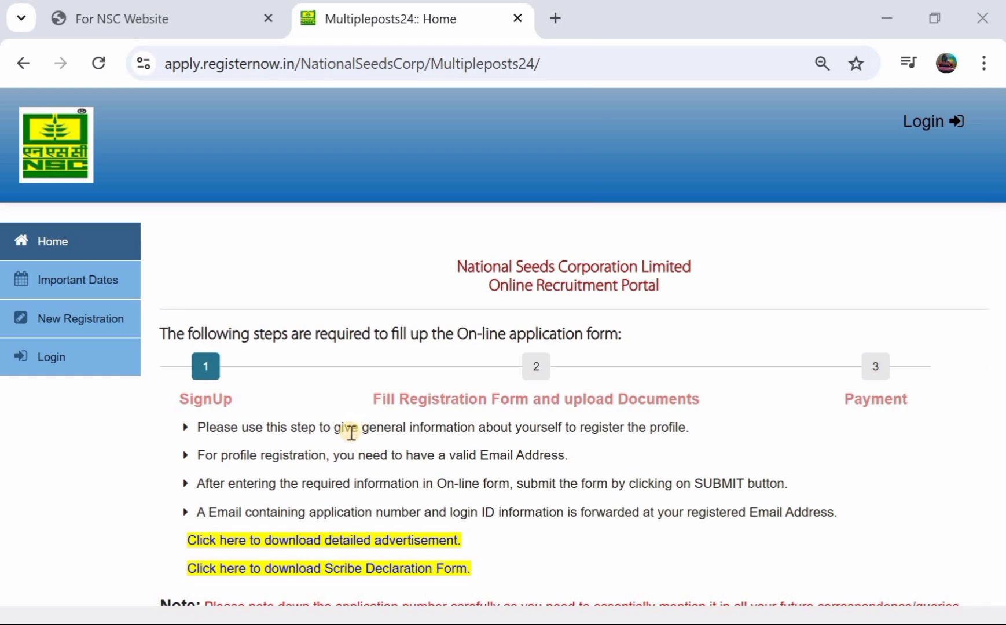
Start a New Registration, accept the Privacy Notice, and choose TRAINEE (ACCOUNTS) as Post Applied For
left_click(67, 324)
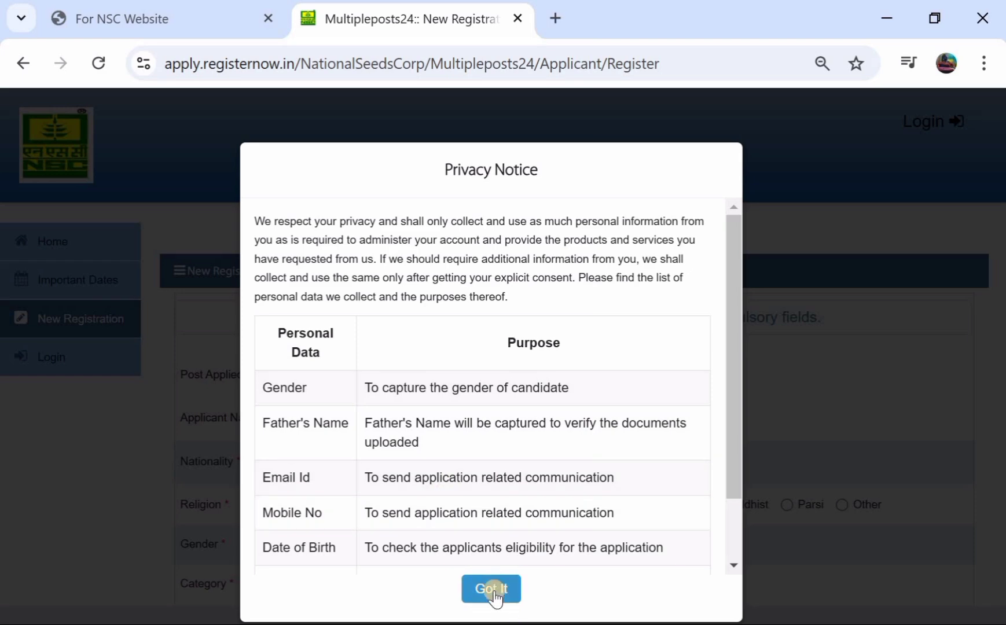
left_click(492, 590)
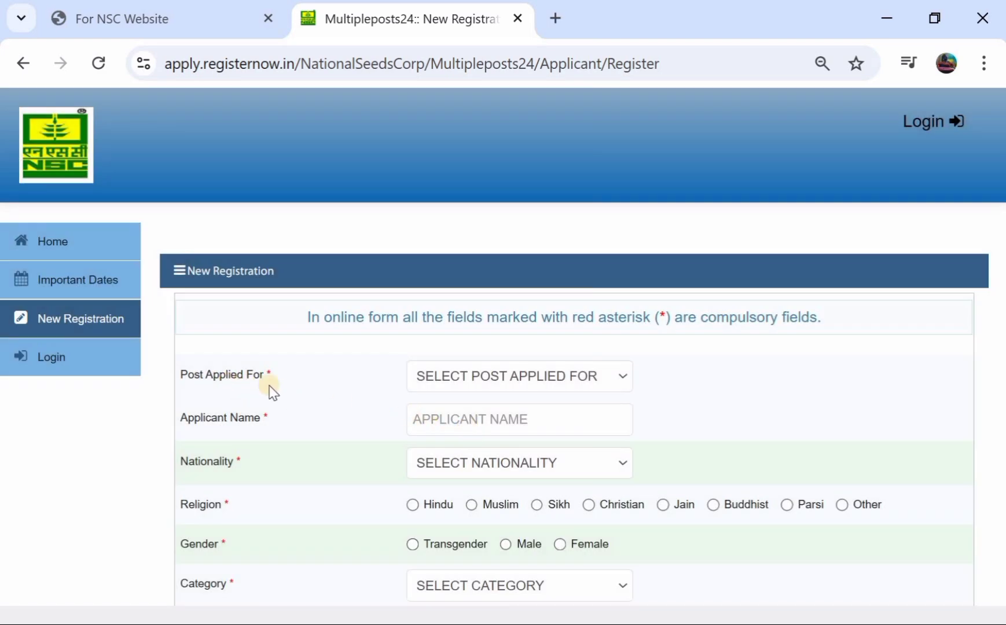
left_click(466, 379)
scroll(498, 341, "down", 1)
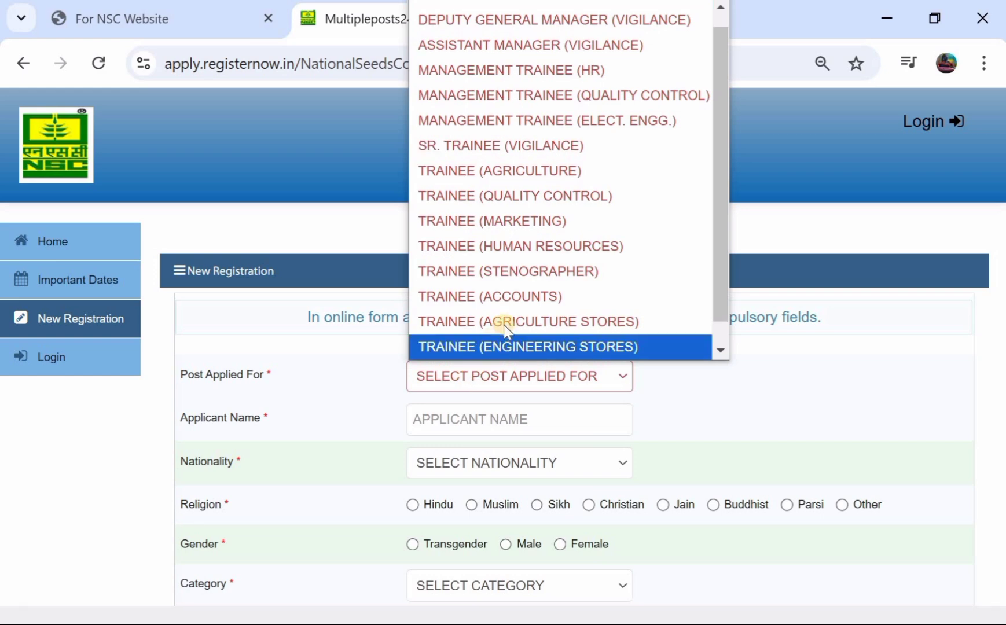
scroll(537, 268, "down", 1)
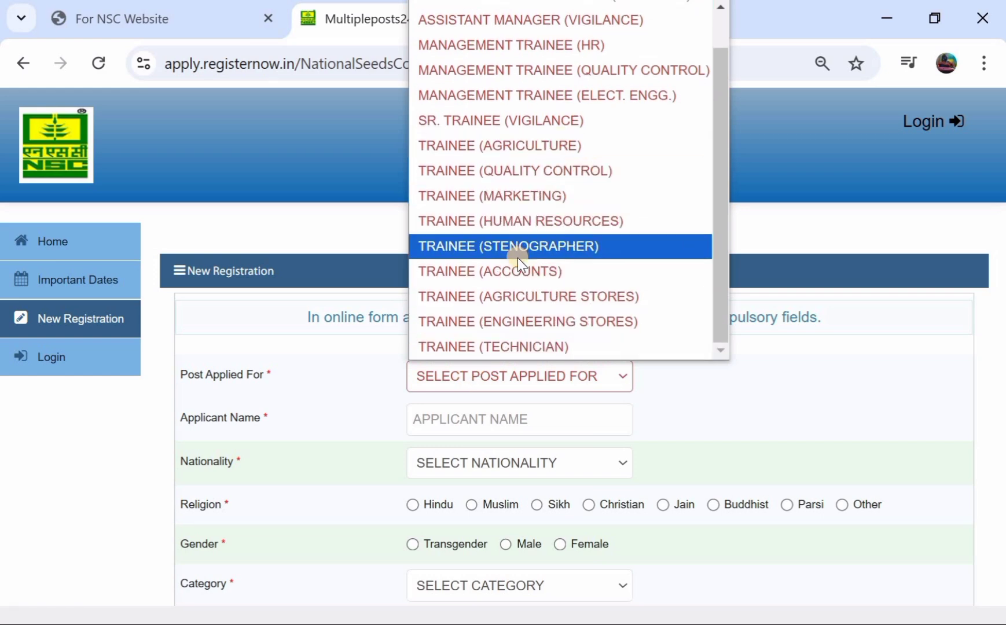
left_click(511, 271)
scroll(457, 385, "down", 1)
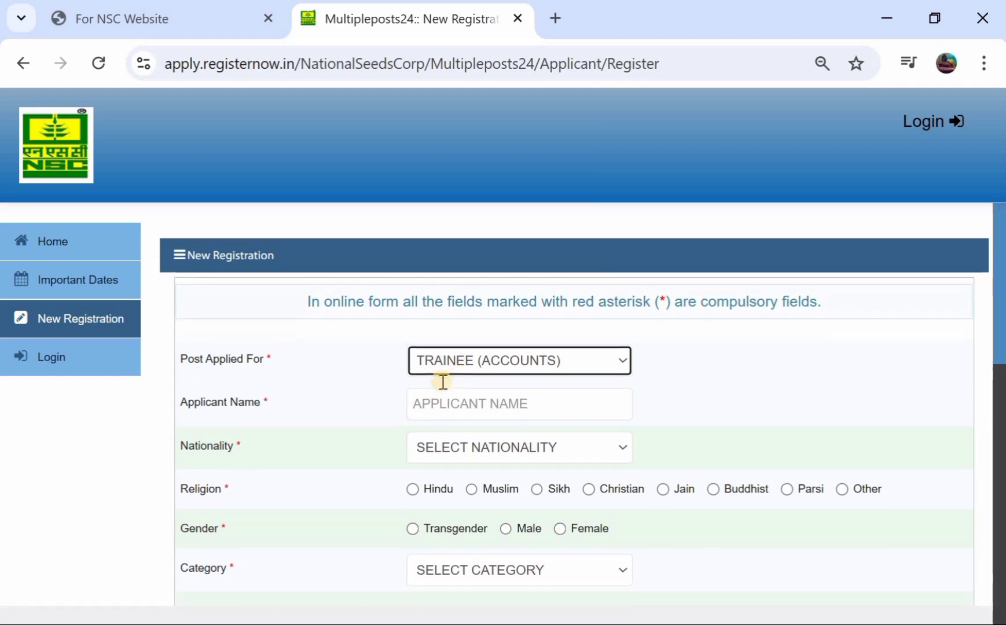
Enter the applicant's name and set Nationality to INDIAN
left_click(475, 400)
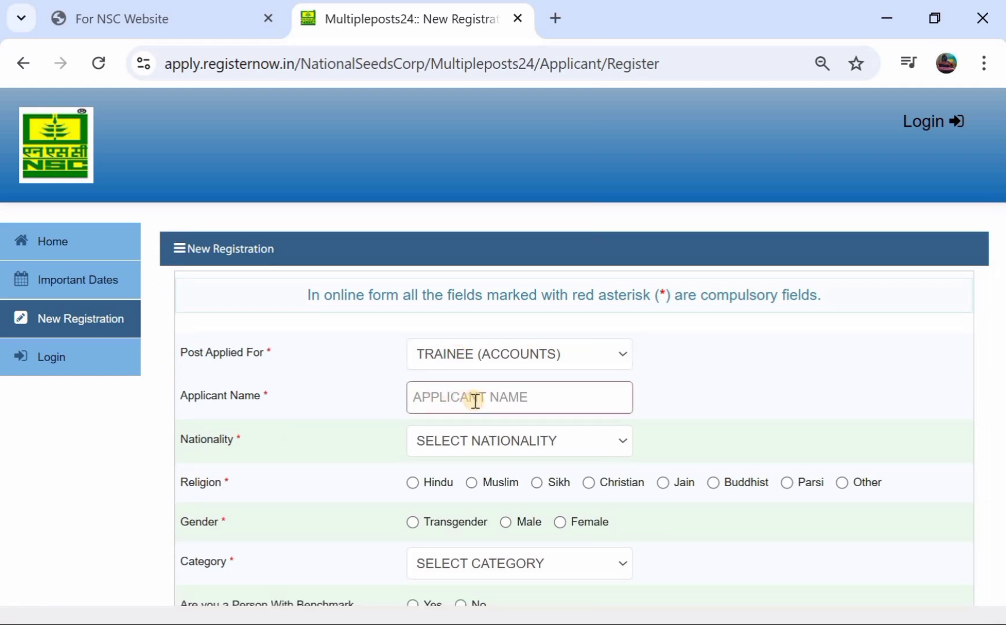
type("RAJENDER")
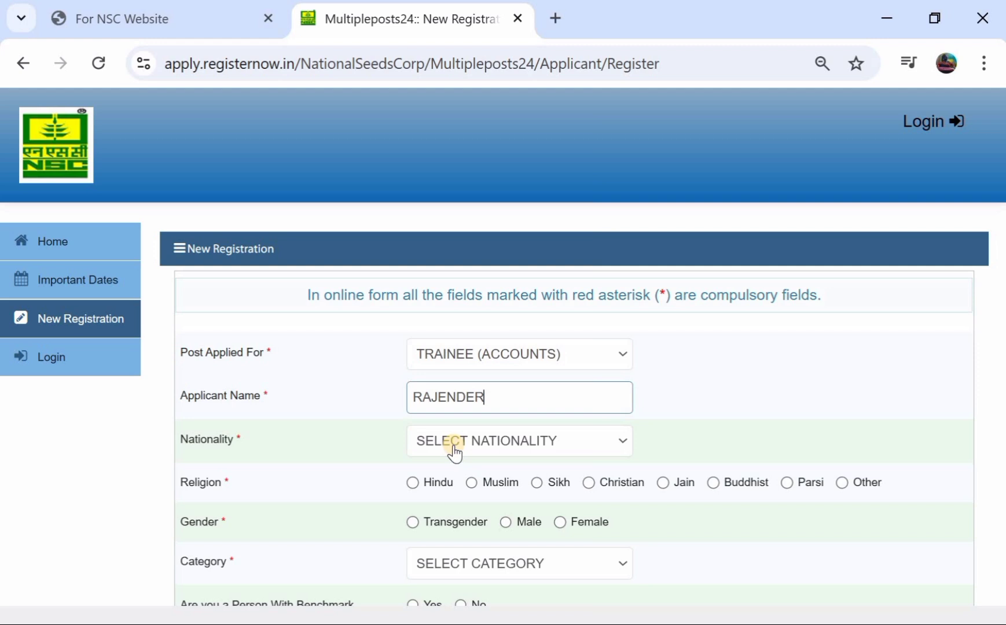
left_click(453, 444)
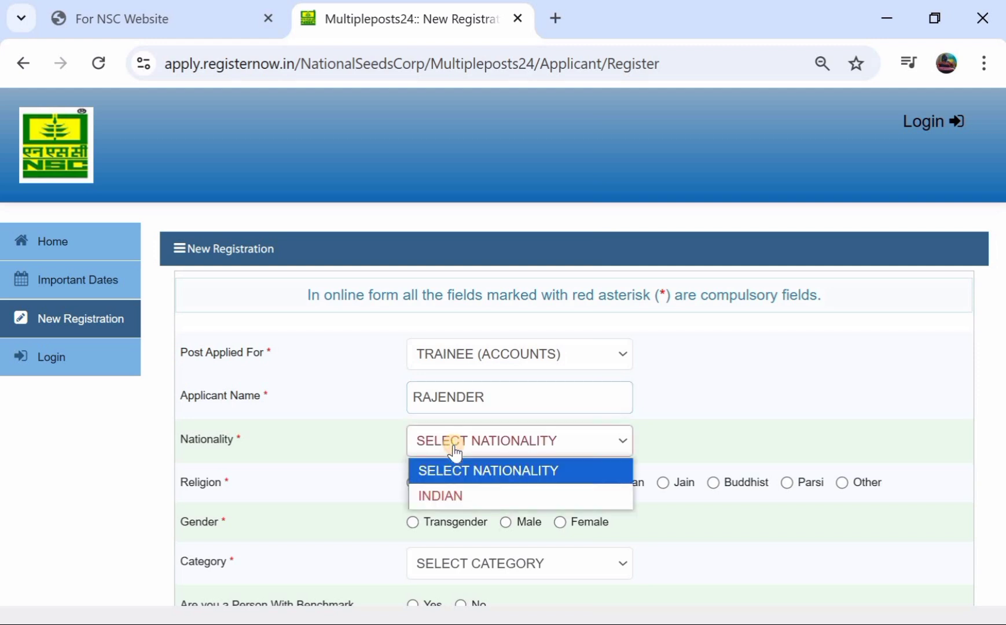
left_click(449, 496)
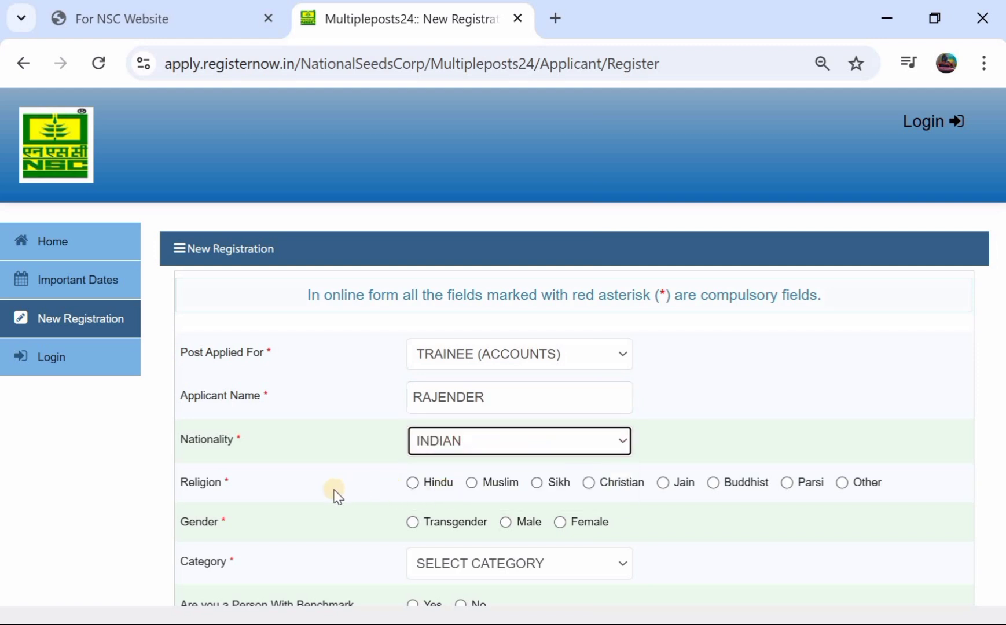
Select religion Hindu, gender Male, and category OBC (NON CREAMY LAYER)
left_click(414, 491)
scroll(413, 489, "down", 1)
left_click(506, 494)
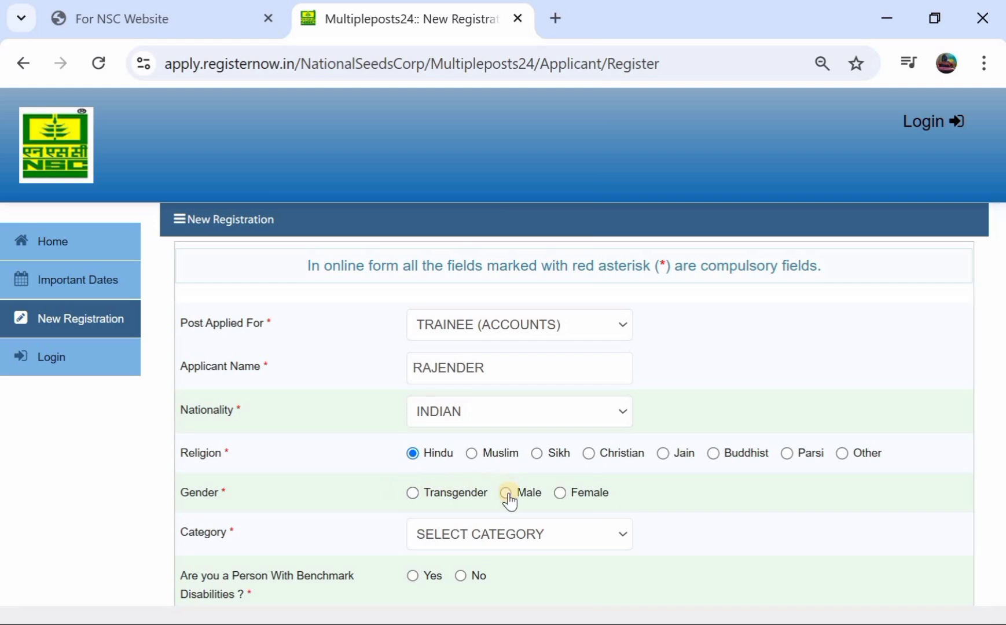
scroll(369, 444, "down", 2)
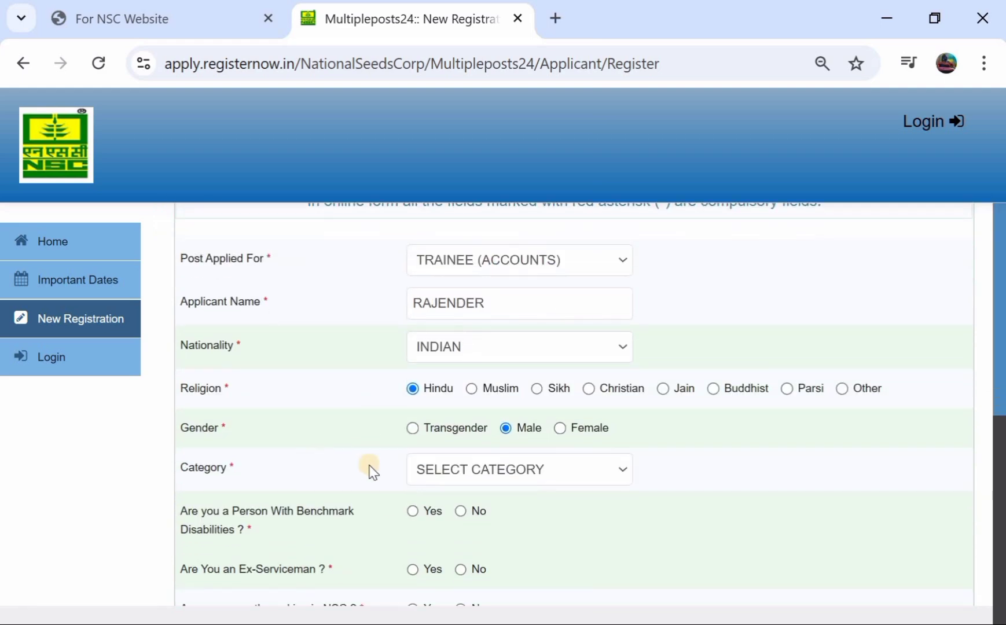
left_click(440, 468)
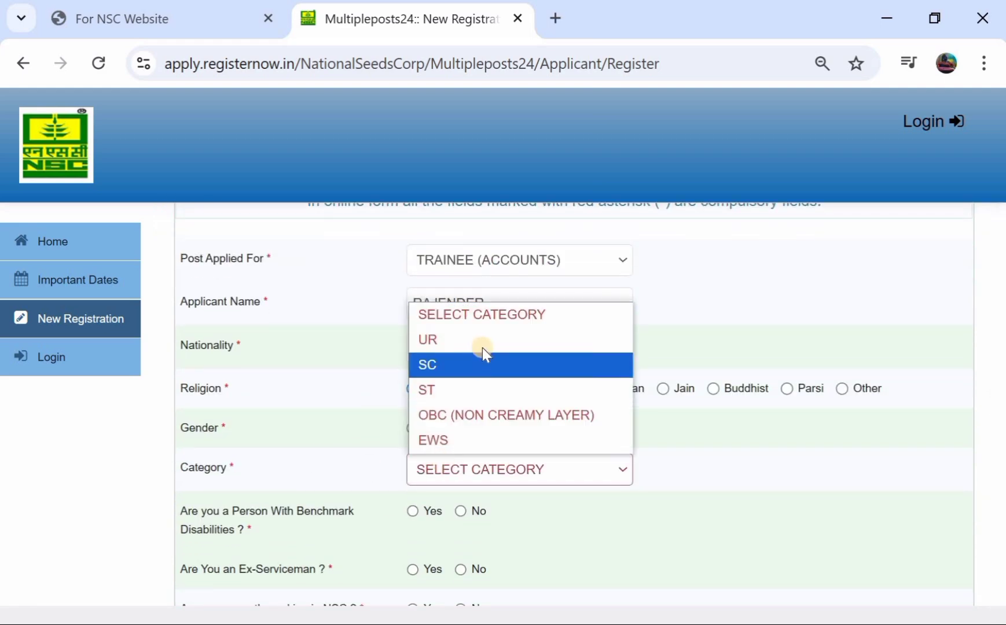
left_click(462, 416)
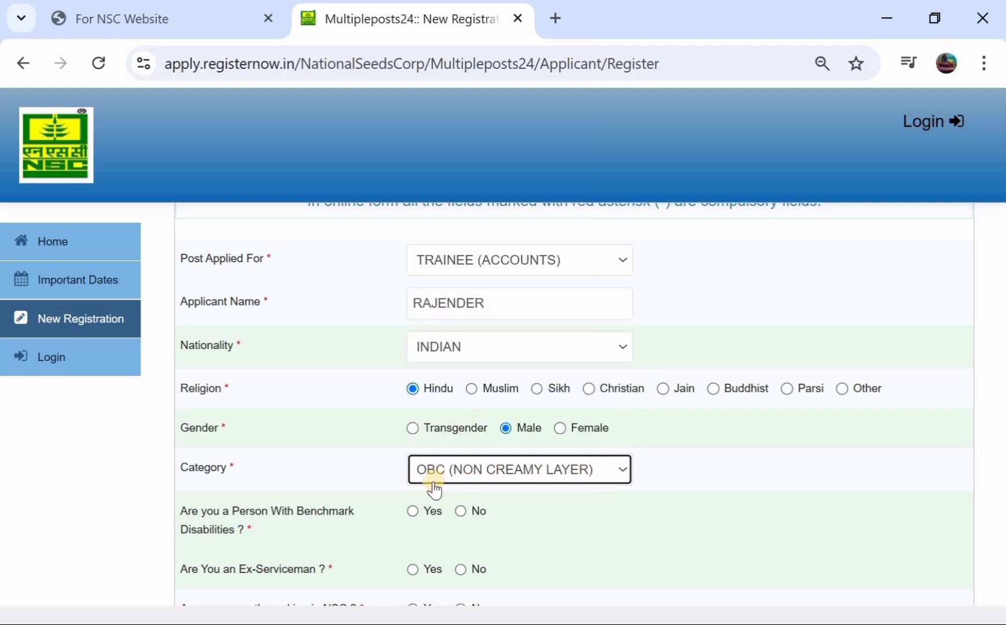
Set Benchmark Disabilities, Ex-Serviceman and Currently working in NSC all to No
scroll(435, 479, "down", 1)
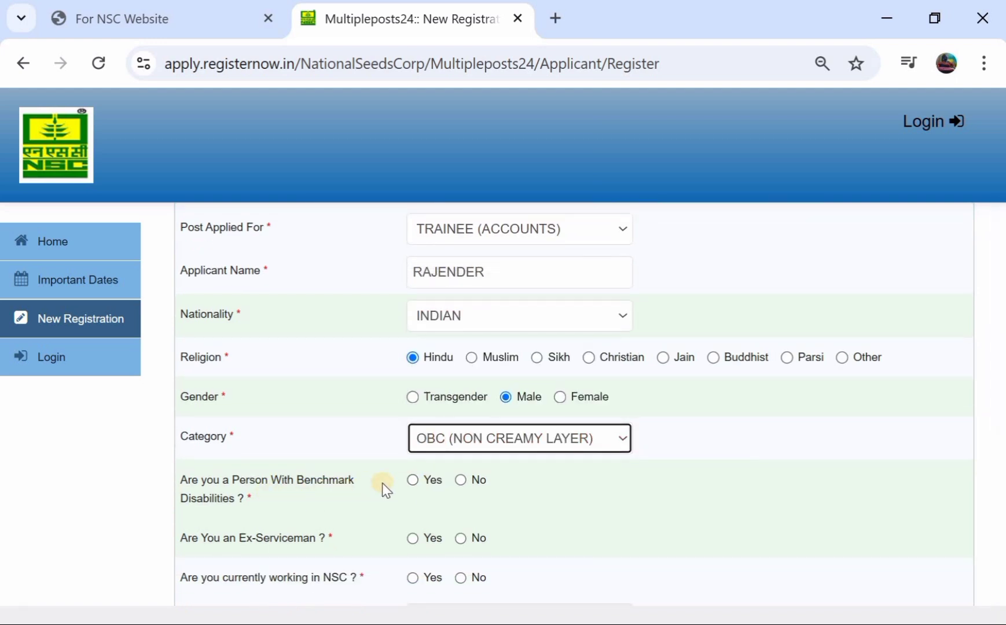
left_click(412, 481)
left_click(461, 480)
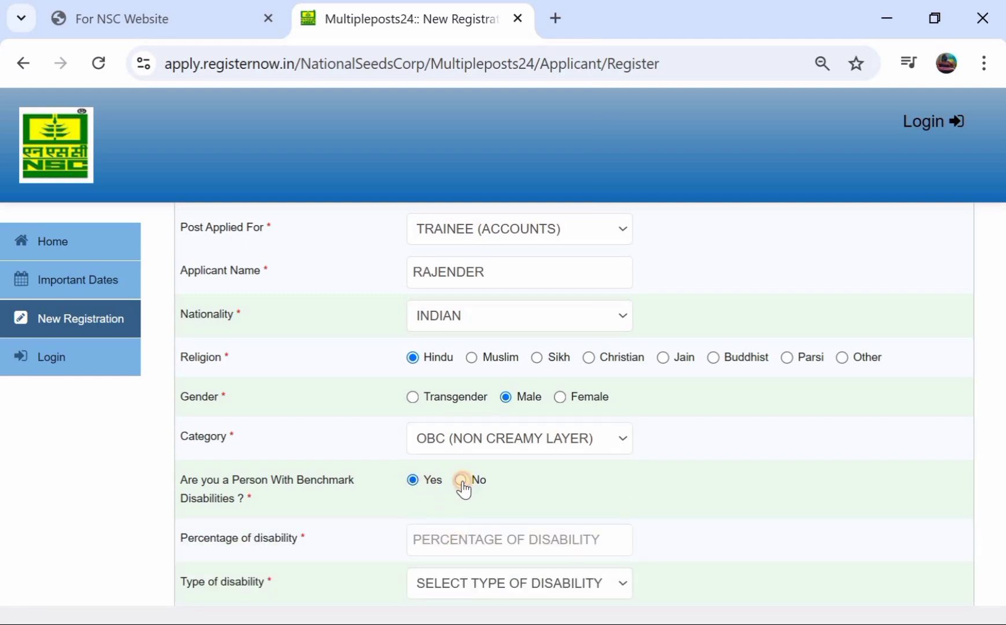
scroll(406, 472, "down", 1)
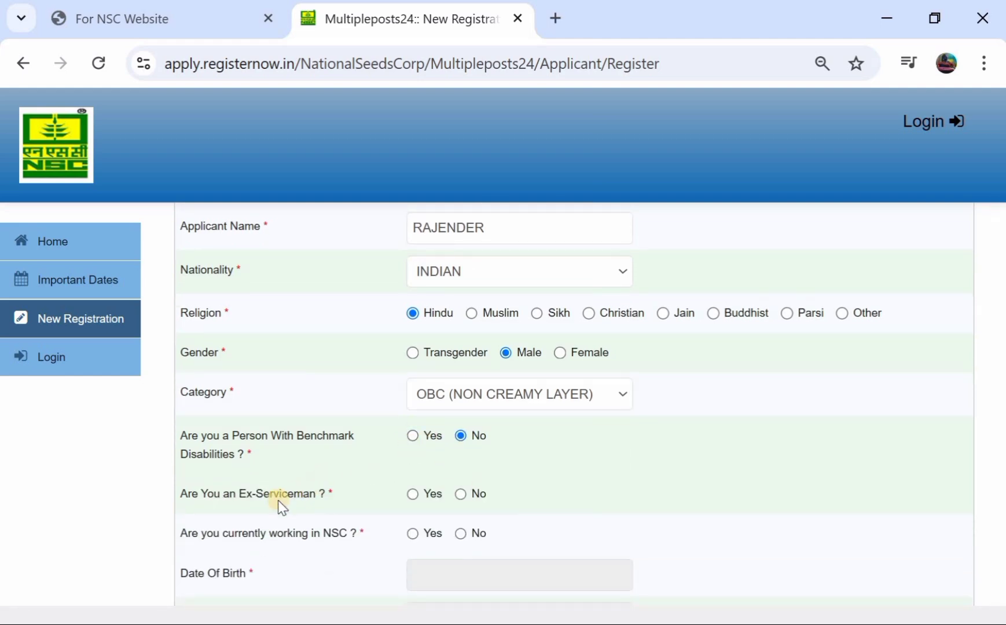
left_click(461, 494)
scroll(461, 495, "down", 1)
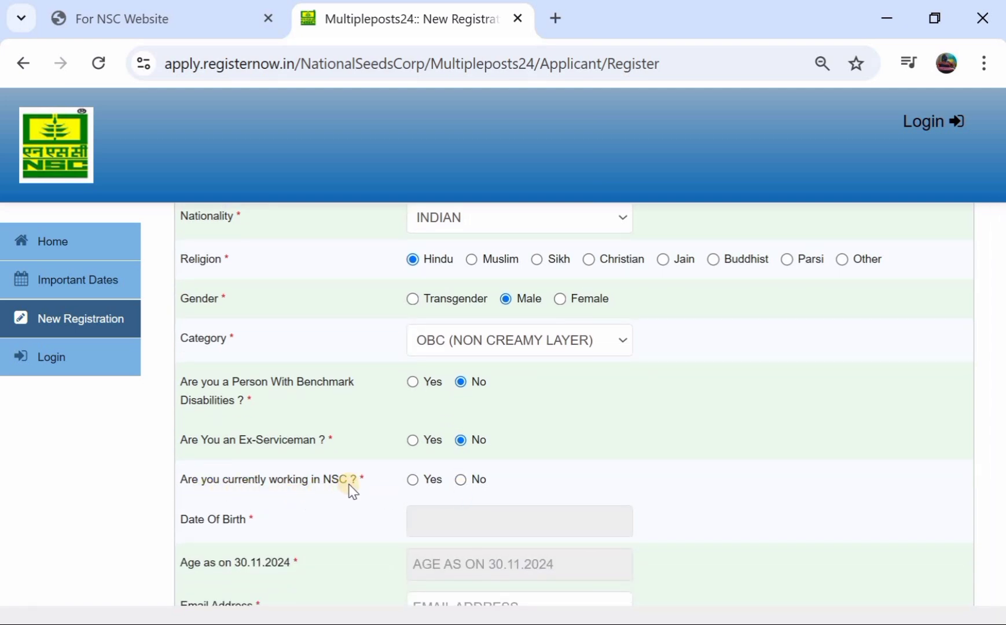
left_click(413, 479)
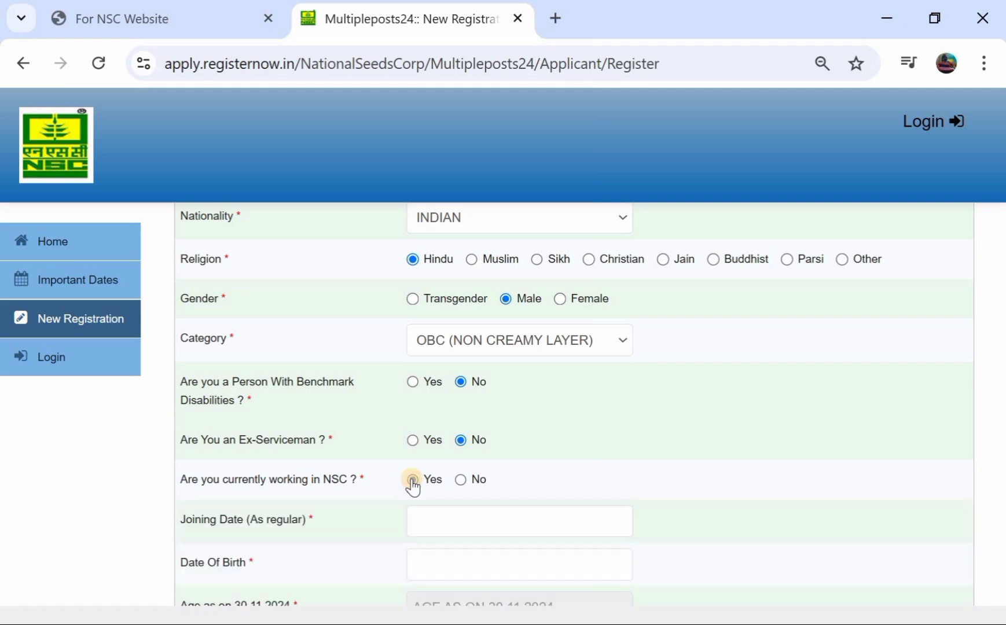
left_click(460, 480)
Pick 1 May 2002 as Date of Birth, giving age 22 years 6 months 29 days
scroll(458, 481, "down", 1)
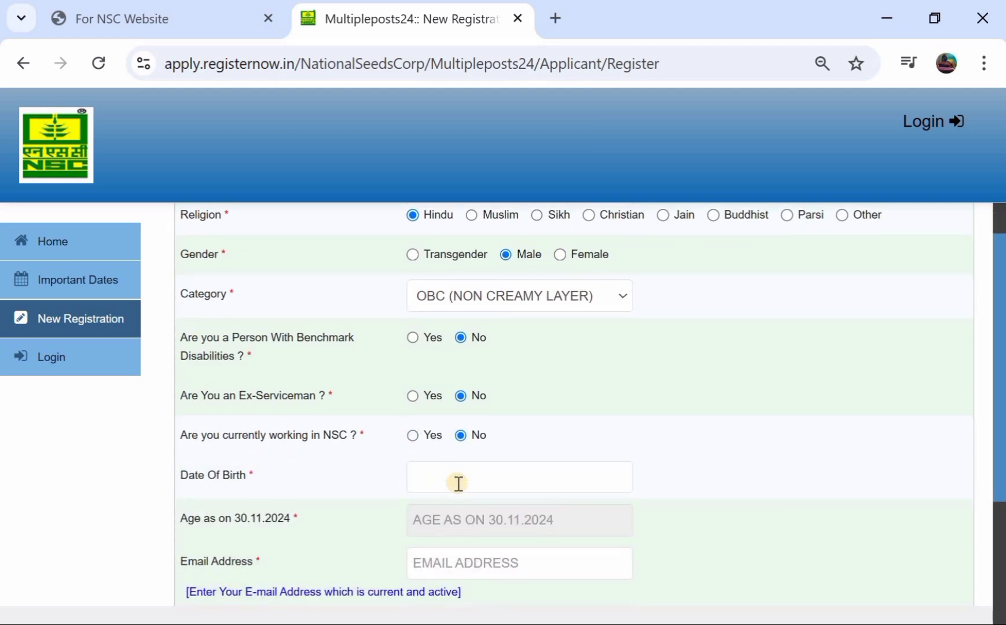
left_click(458, 460)
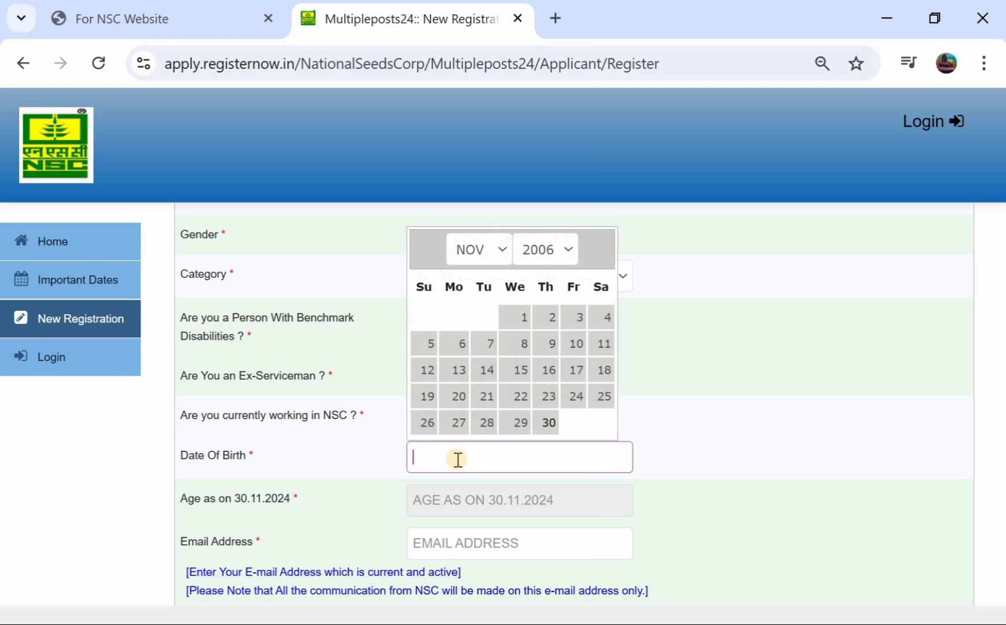
left_click(549, 260)
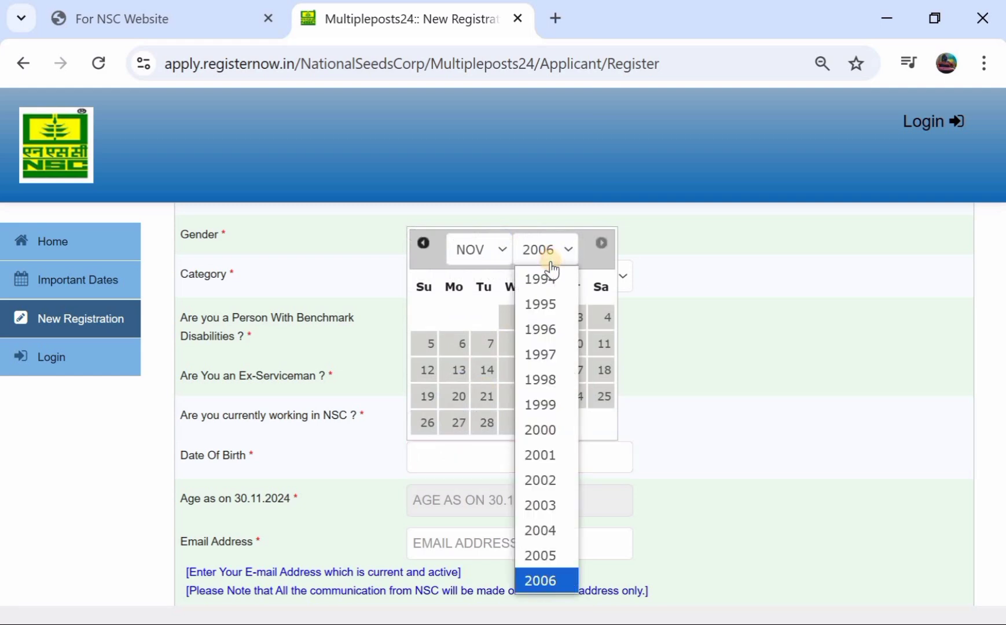
left_click(553, 479)
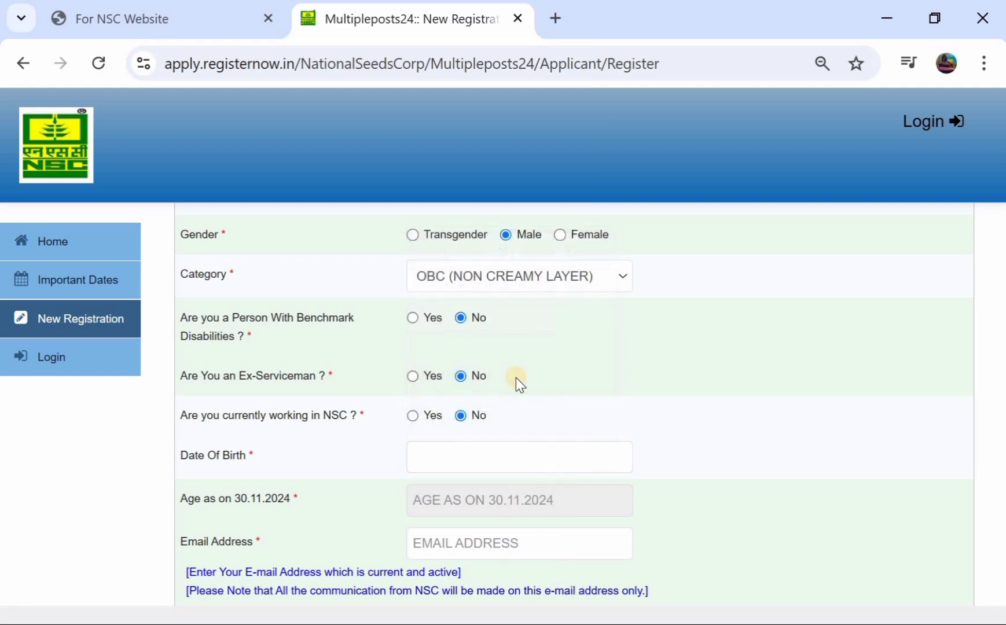
left_click(466, 443)
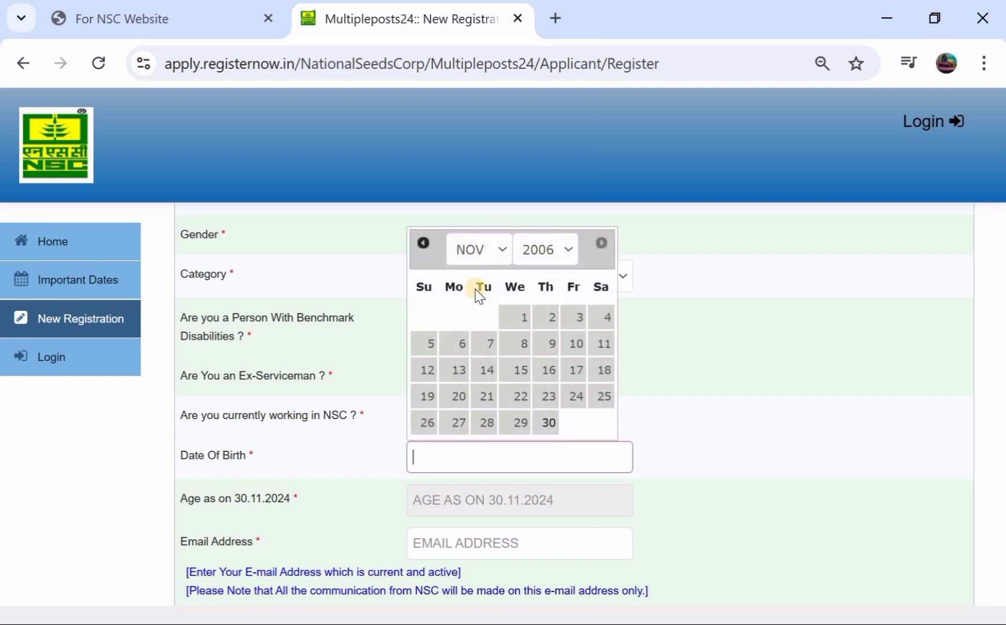
left_click(536, 251)
left_click(535, 478)
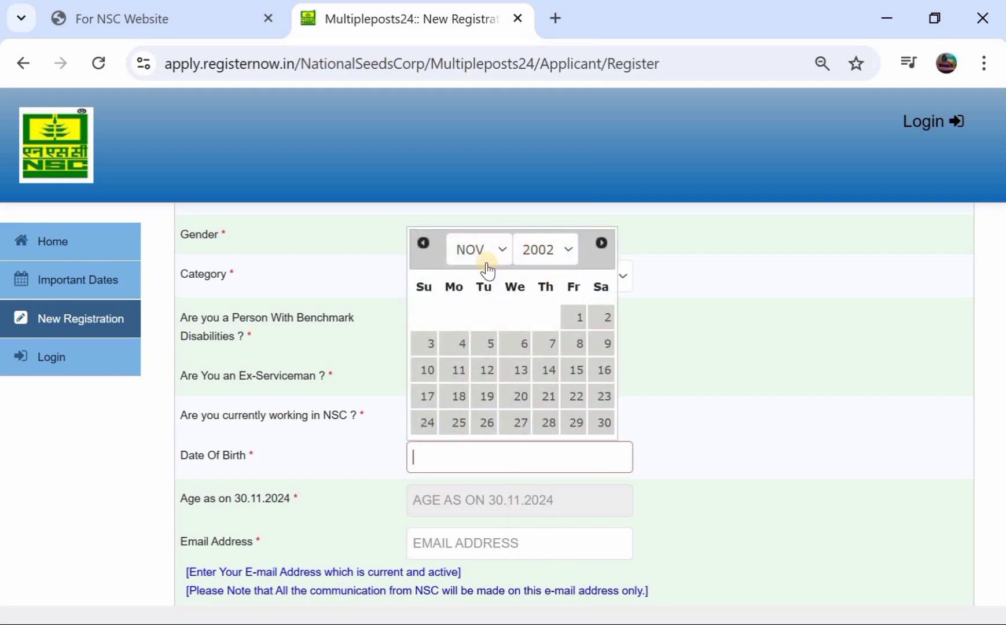
left_click(483, 257)
left_click(481, 379)
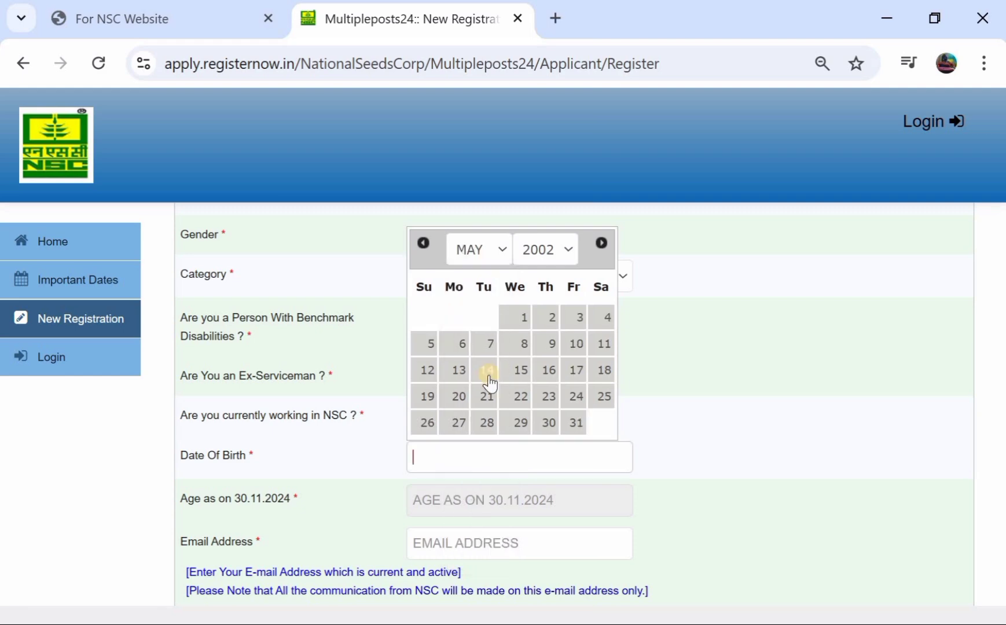
left_click(521, 317)
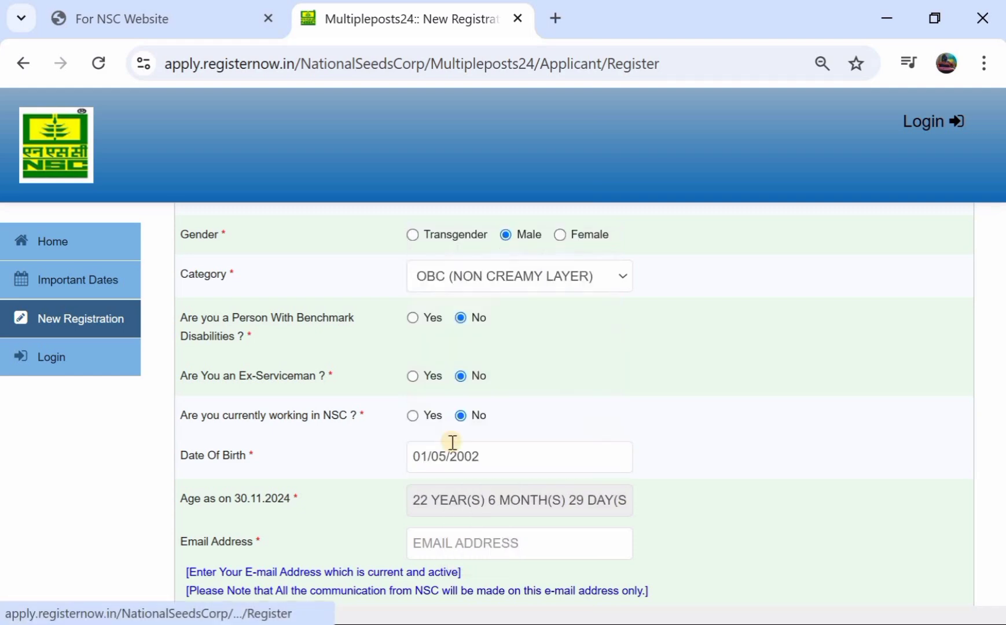
scroll(451, 446, "down", 1)
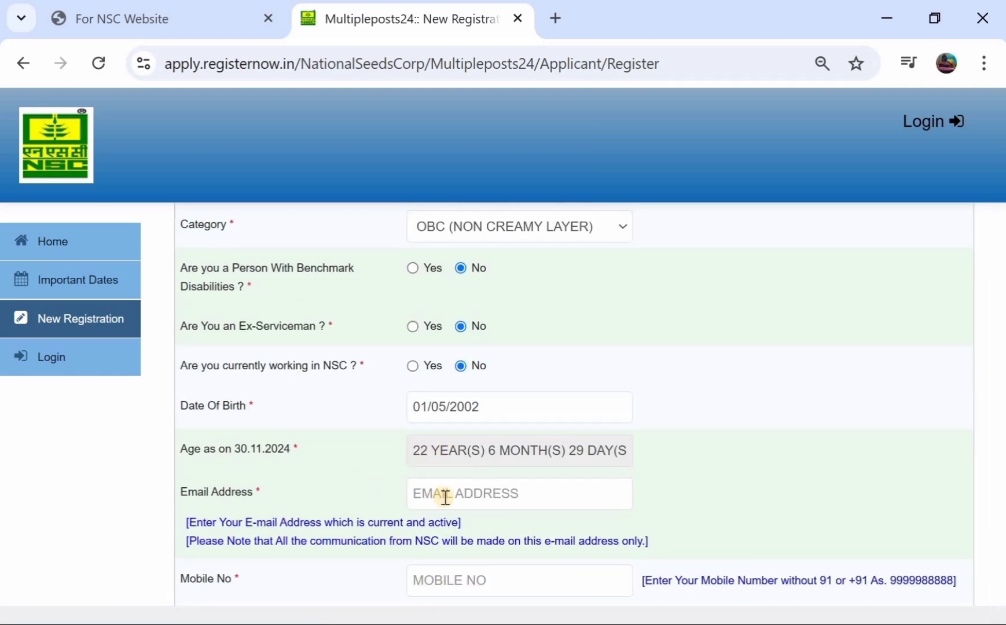
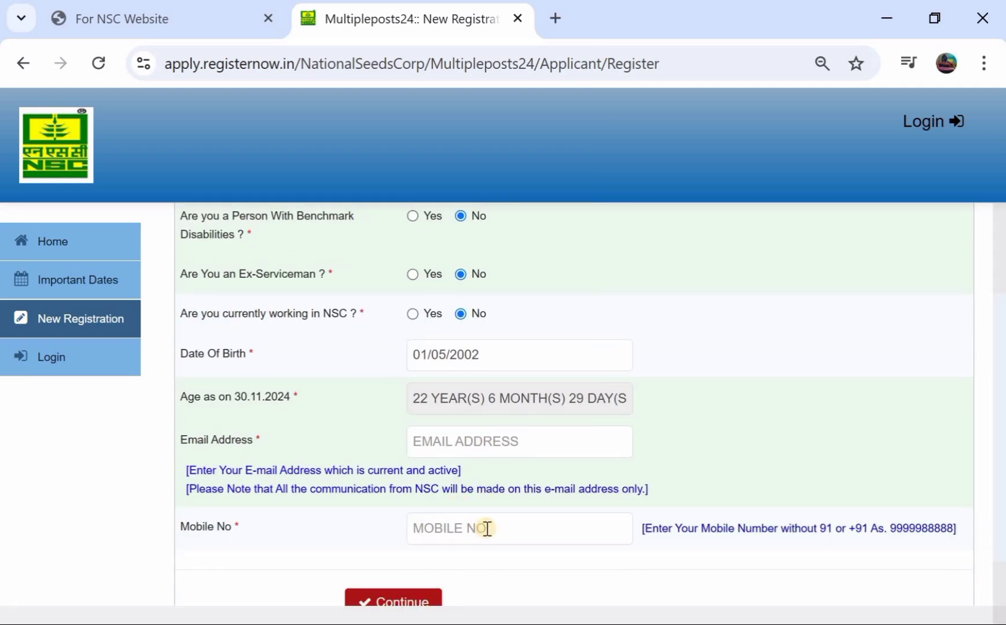
Submit the filled e-mail and mobile number to bring up the no-corrections warning
scroll(487, 526, "down", 1)
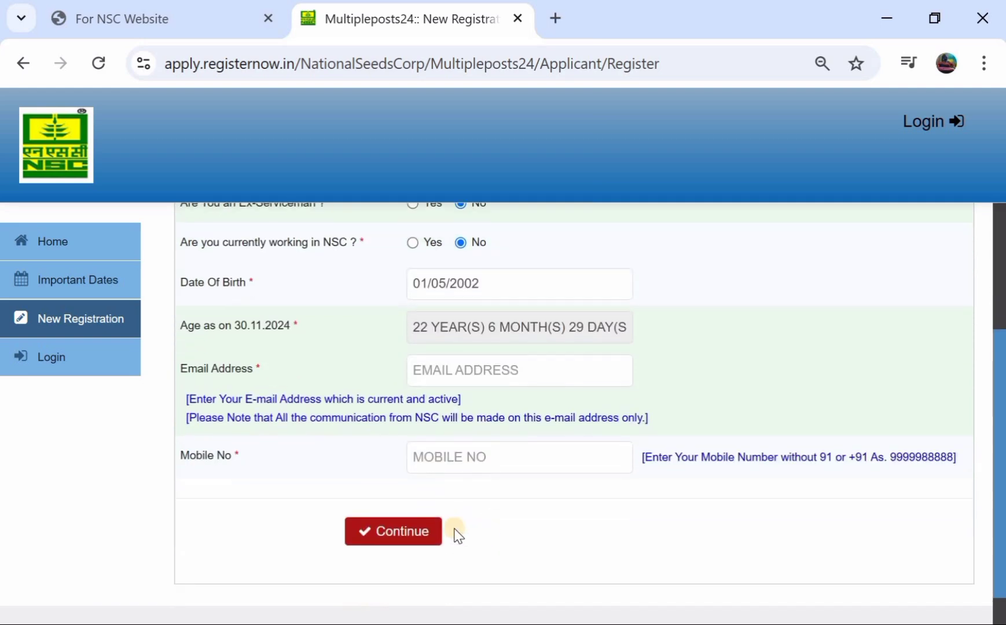
left_click(396, 533)
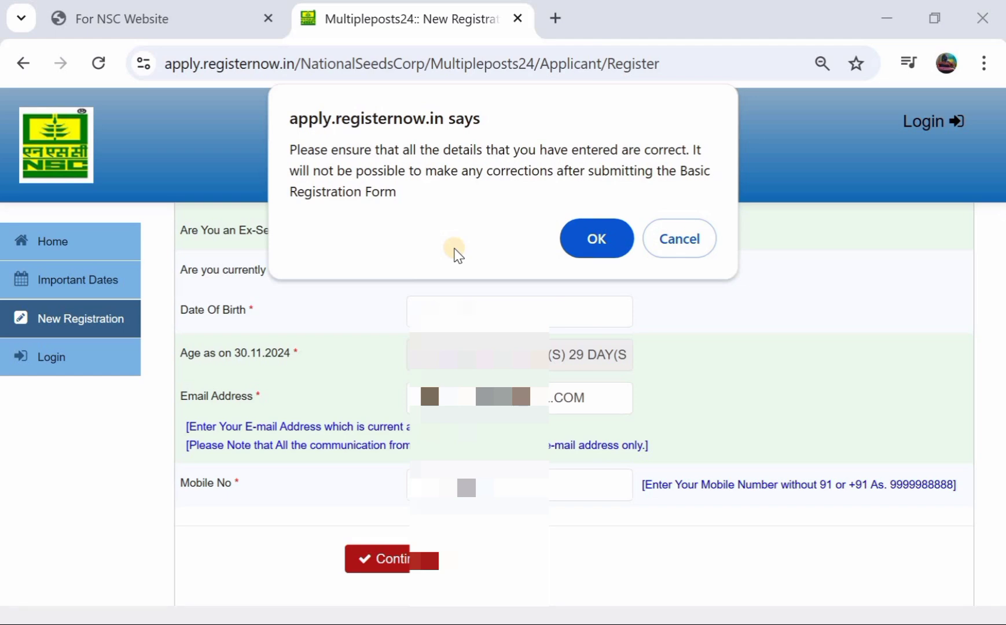
Accept the warning and verify the registration with the one-time code from the e-mail
left_click(596, 239)
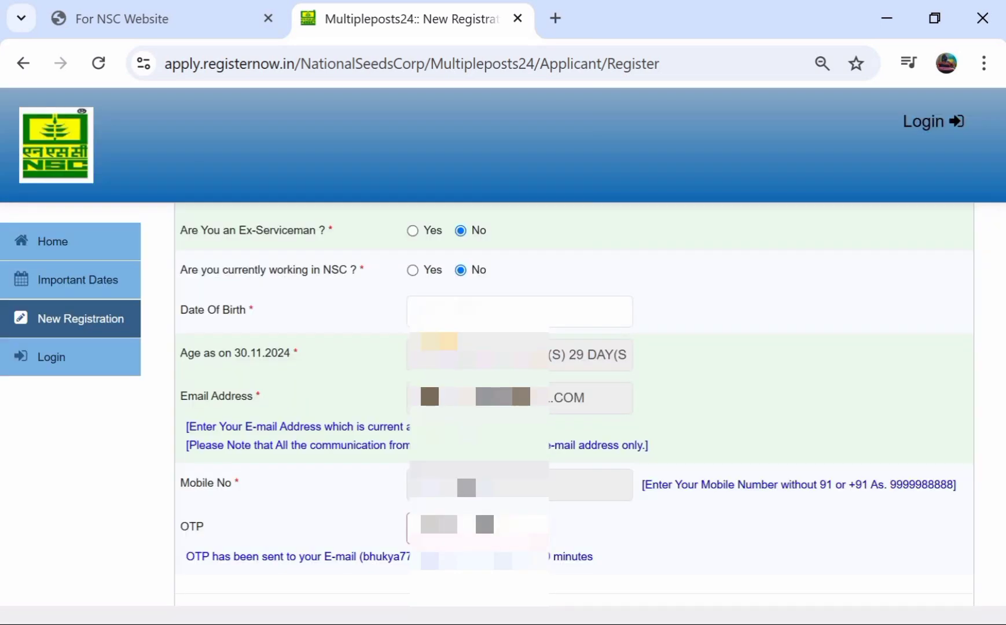
scroll(520, 405, "down", 1)
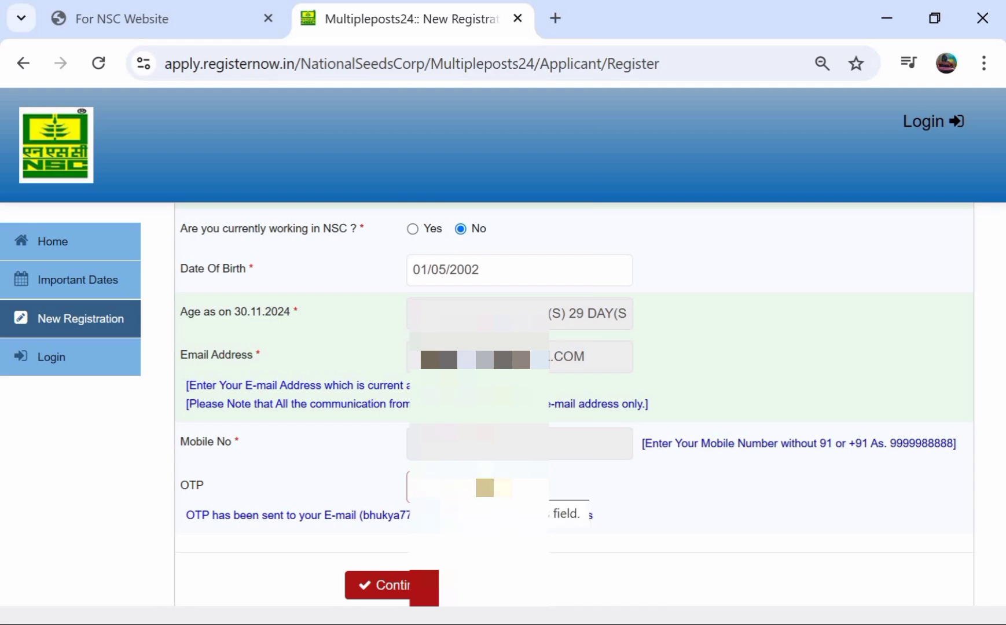
left_click(369, 490)
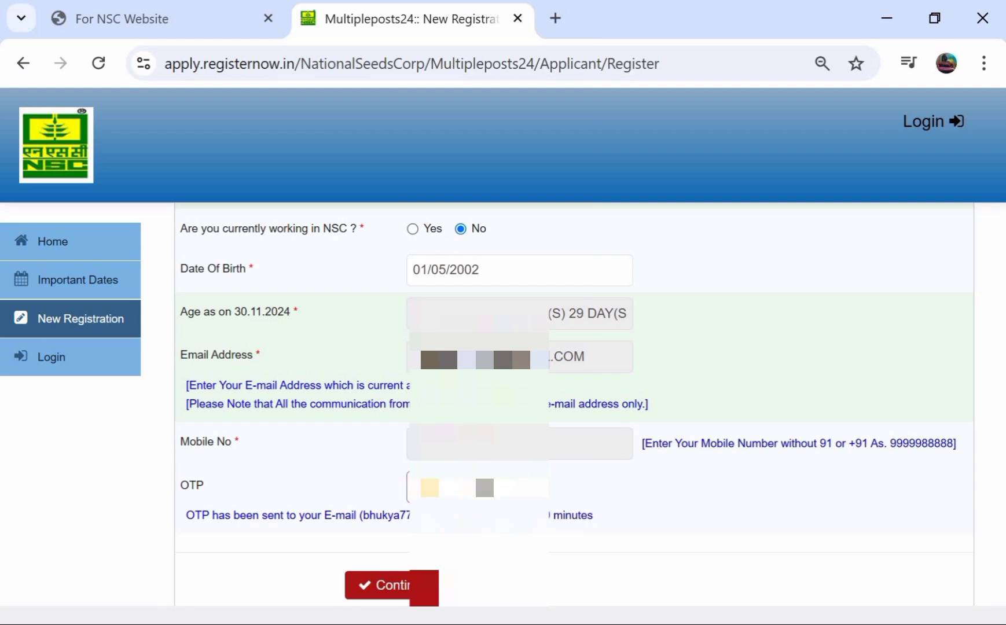
left_click(398, 584)
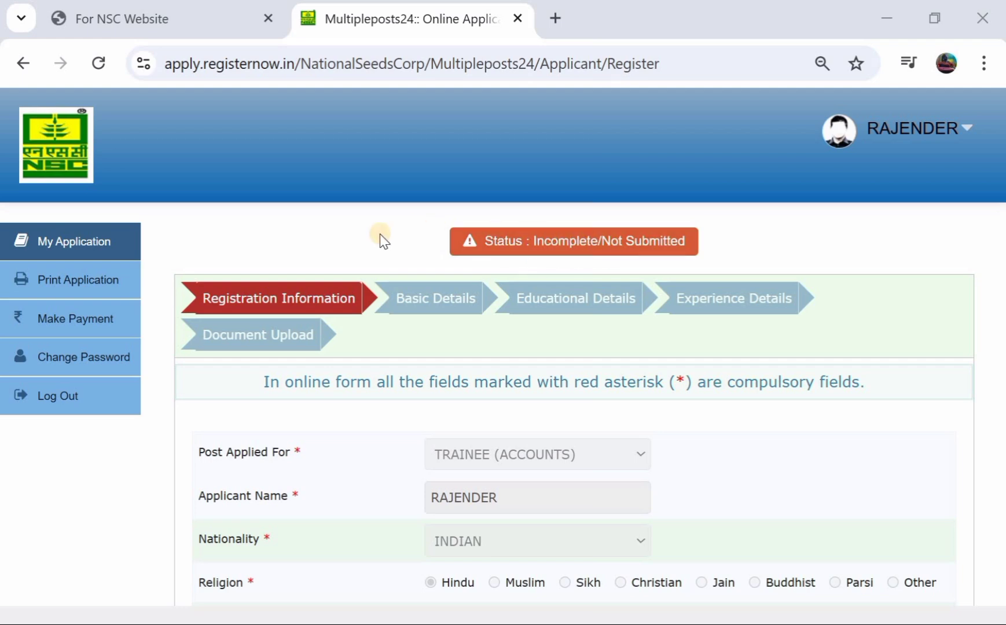
Save the Registration Information from the bottom of the page
scroll(380, 235, "down", 1)
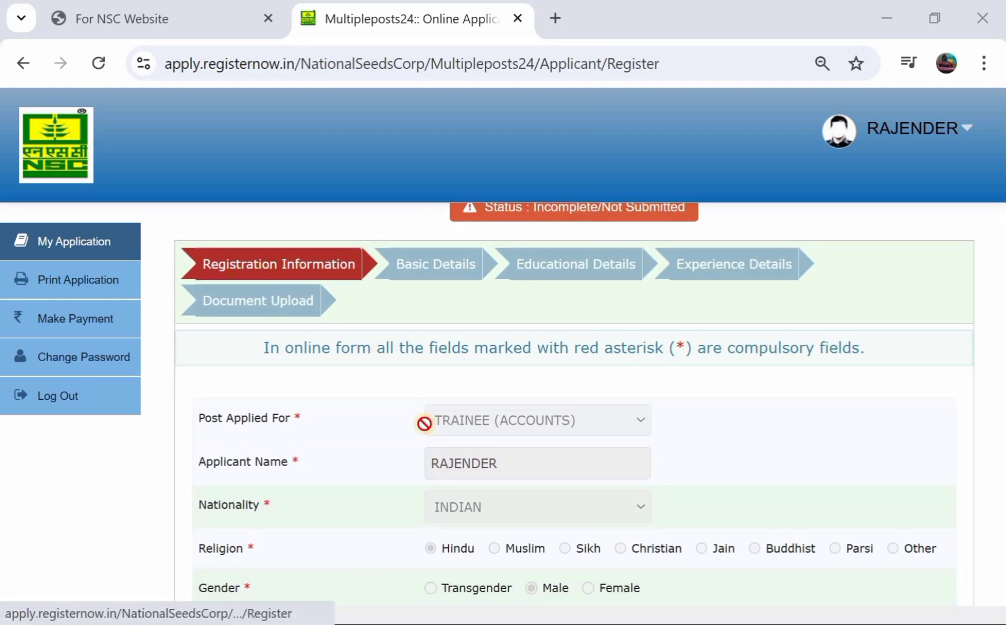
scroll(427, 418, "down", 1)
scroll(520, 382, "down", 10)
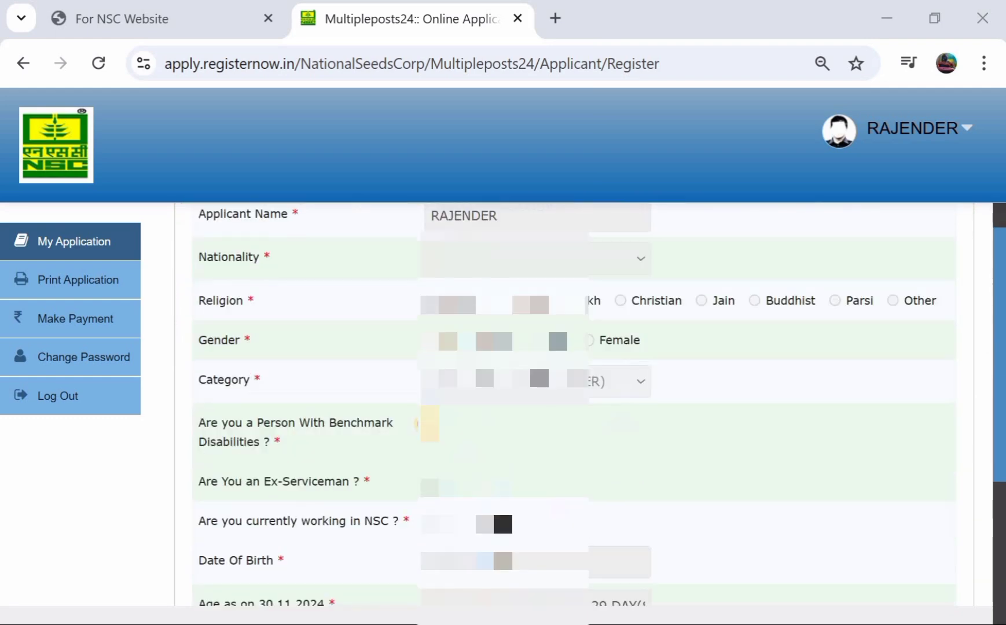
scroll(520, 381, "down", 1)
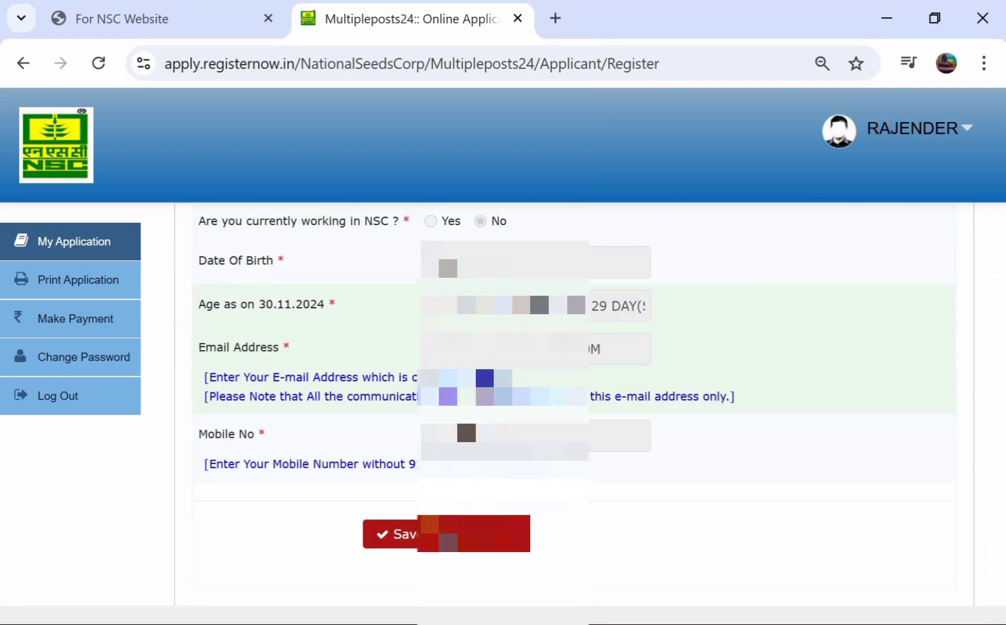
left_click(448, 541)
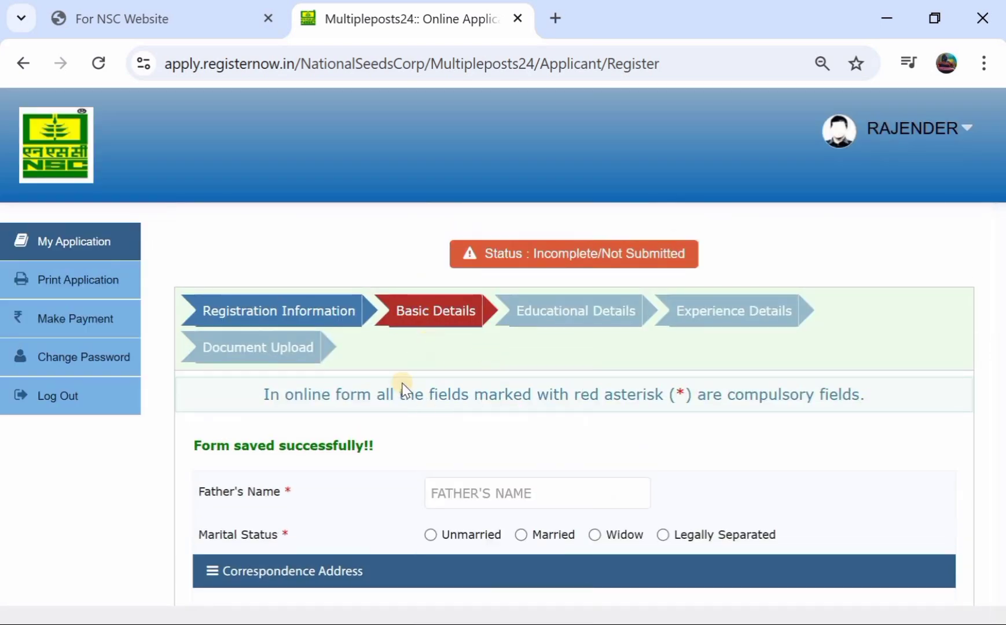
scroll(376, 420, "down", 1)
Enter the father's name and set marital status to Unmarried
left_click(463, 451)
type("RAMJI")
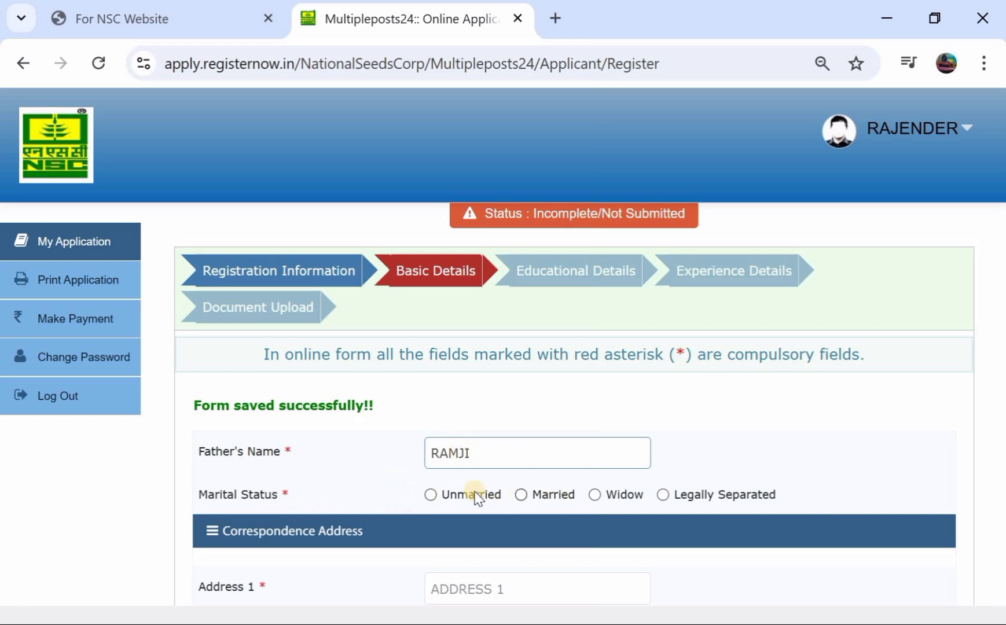
left_click(431, 495)
scroll(434, 490, "down", 3)
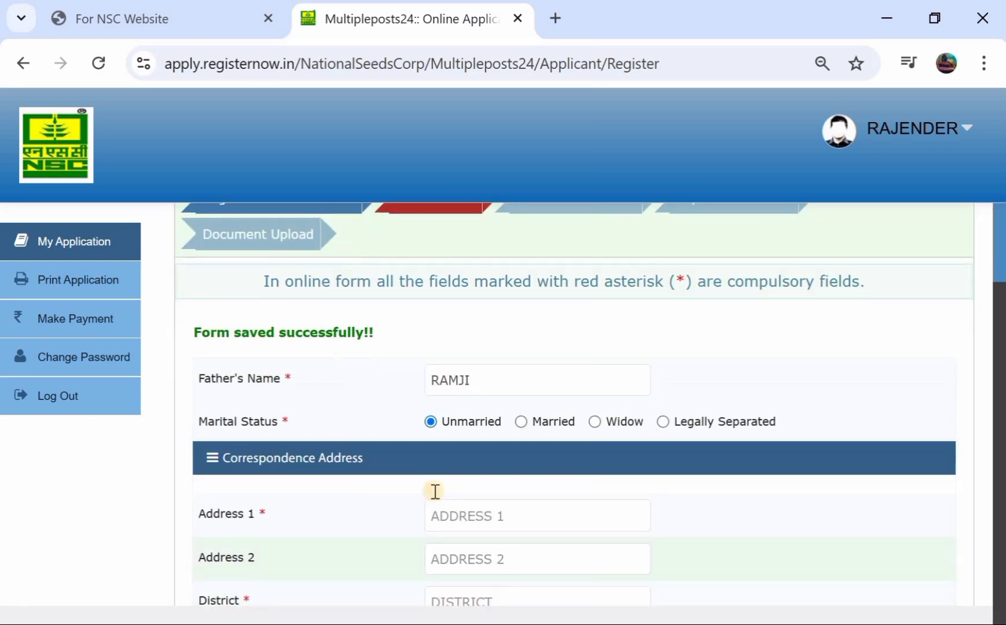
Enter the two correspondence address lines and the district
left_click(457, 457)
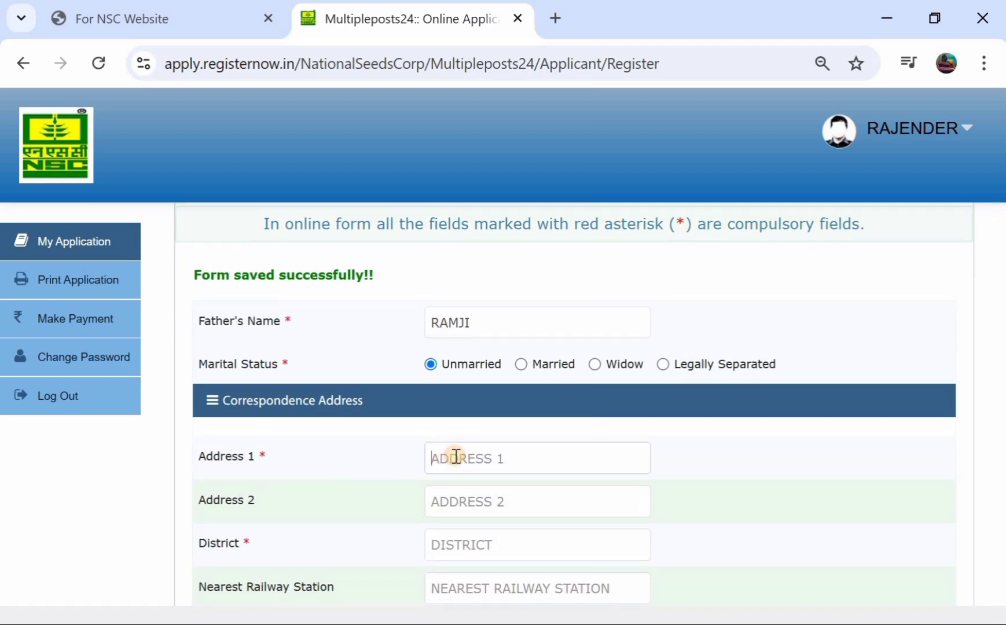
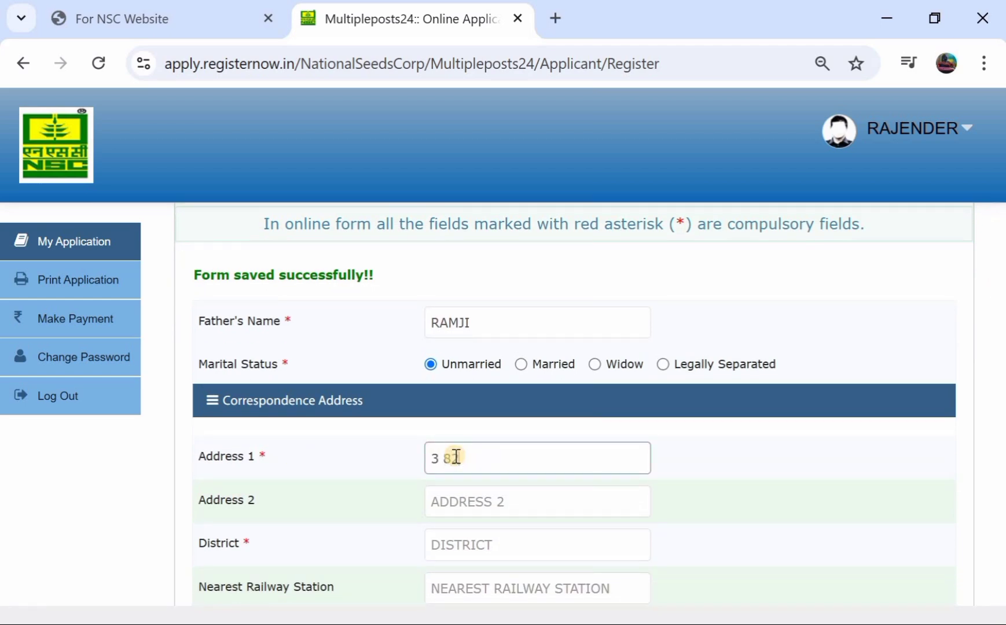
left_click(457, 502)
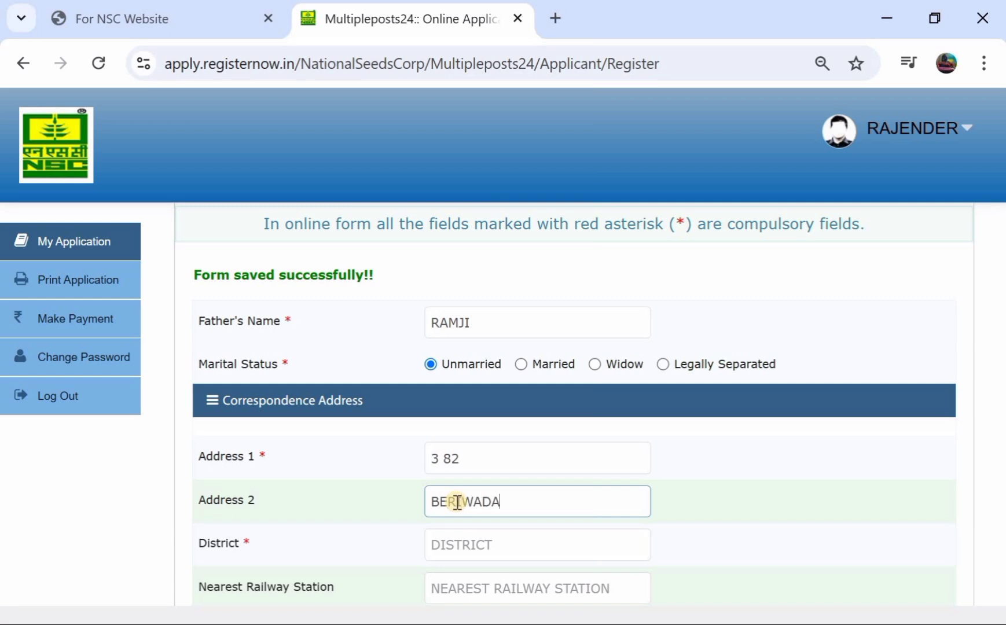
scroll(457, 502, "down", 1)
left_click(460, 512)
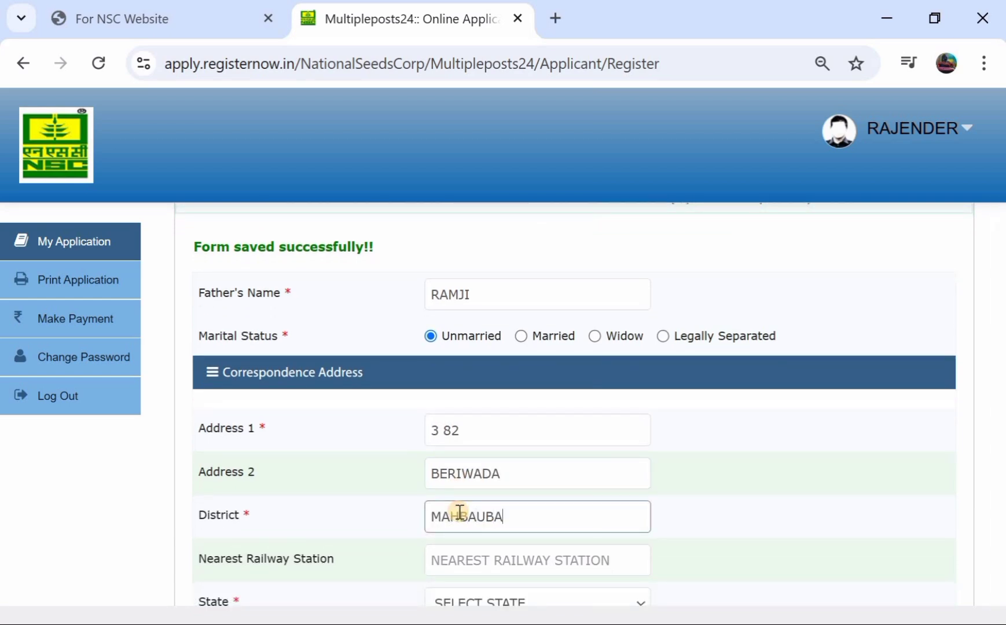
Fill in the nearest railway station, choose the state, and enter the pin code
scroll(459, 512, "down", 1)
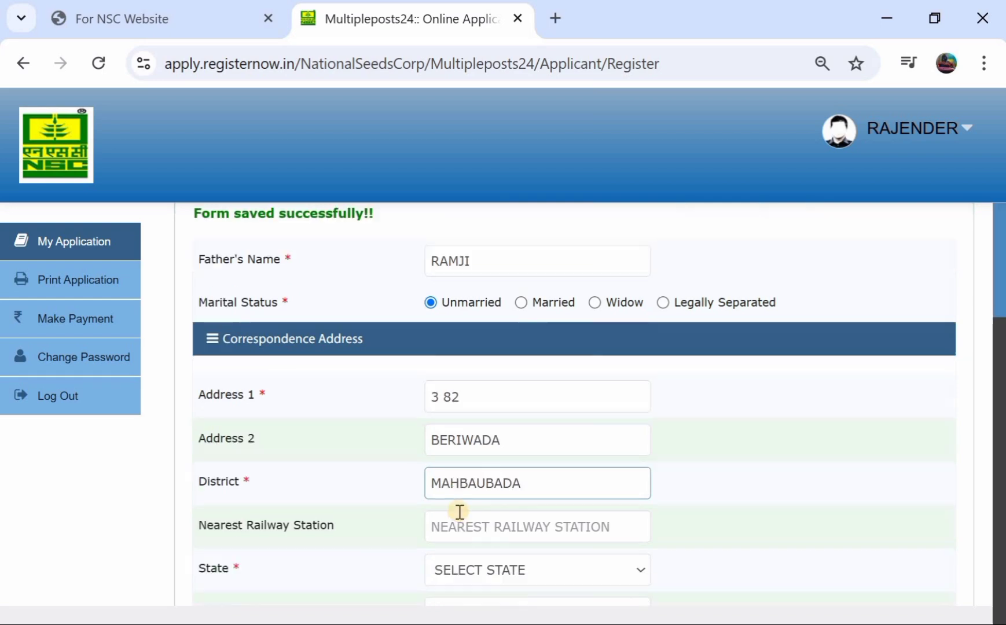
left_click(479, 520)
type("KESAMURA")
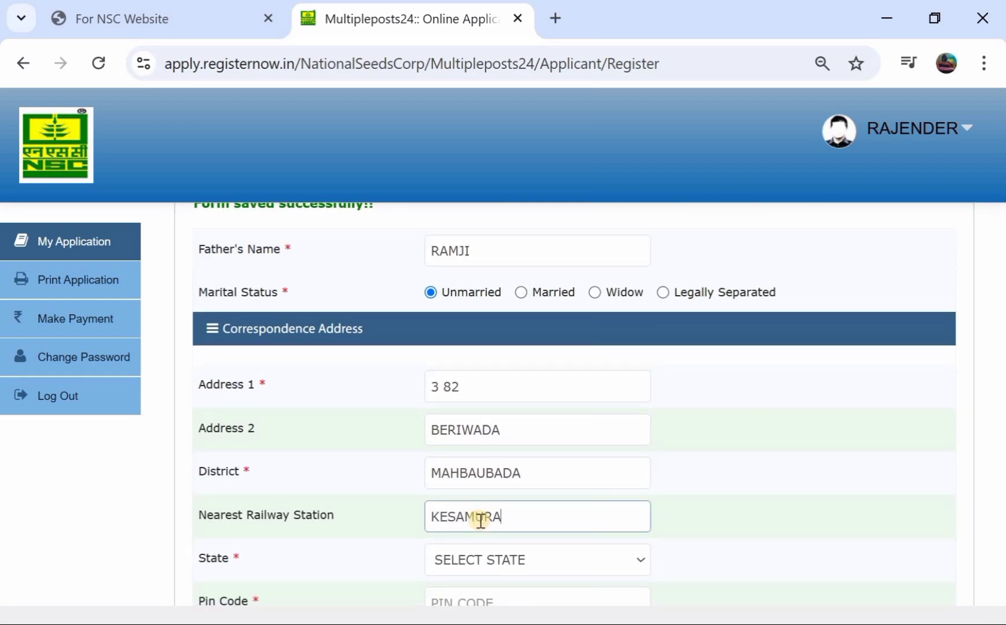
scroll(479, 521, "down", 1)
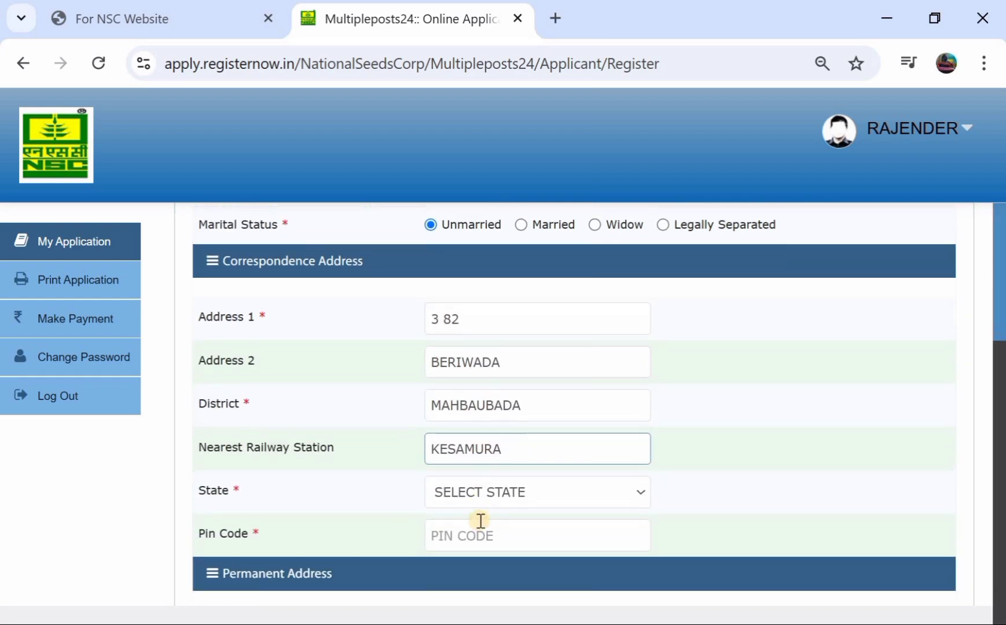
left_click(512, 498)
scroll(533, 337, "down", 5)
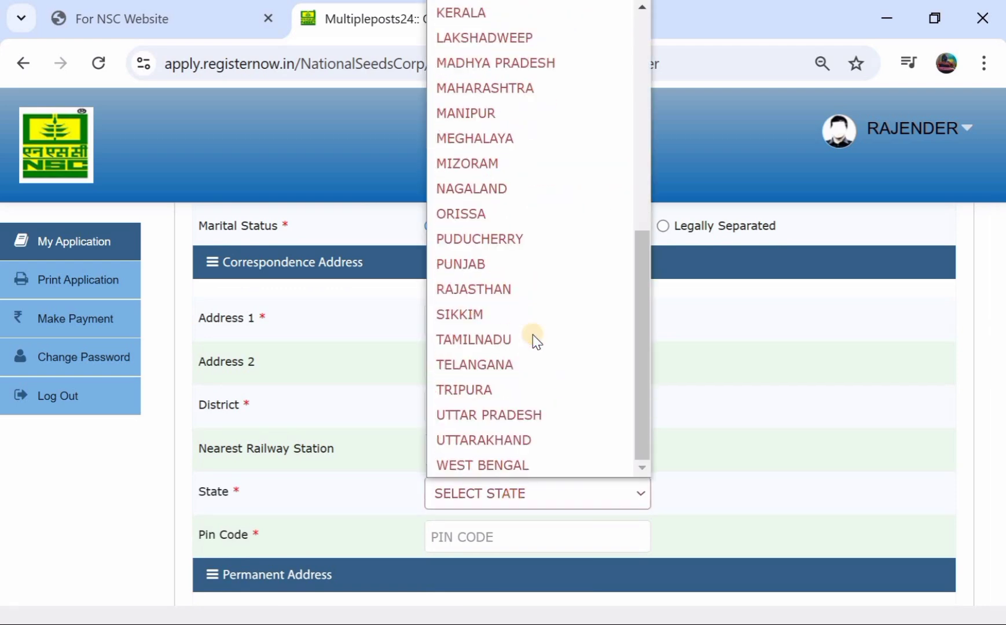
left_click(526, 352)
scroll(478, 478, "down", 1)
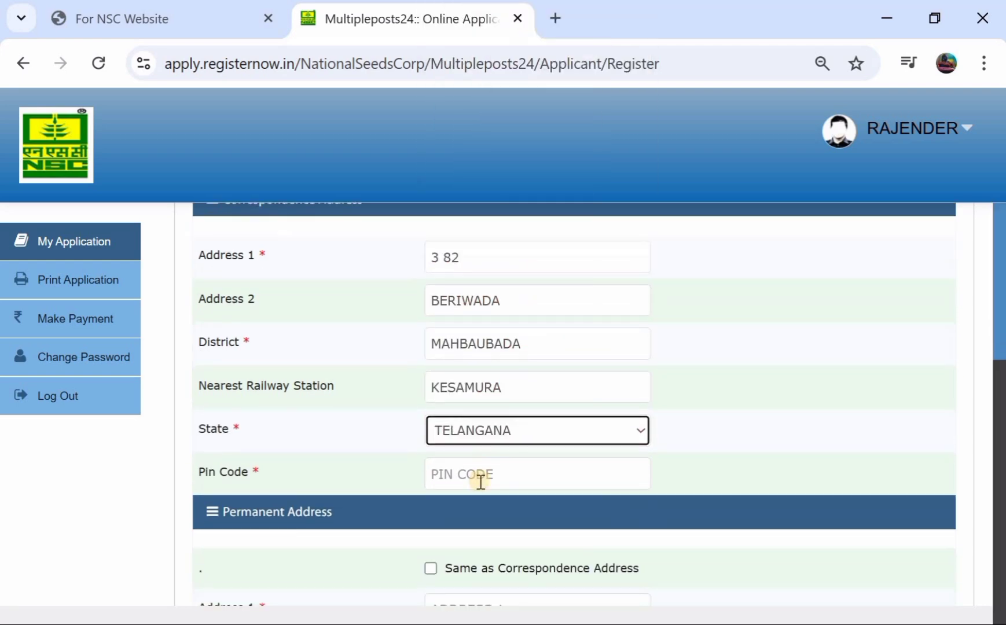
left_click(478, 479)
type("5061")
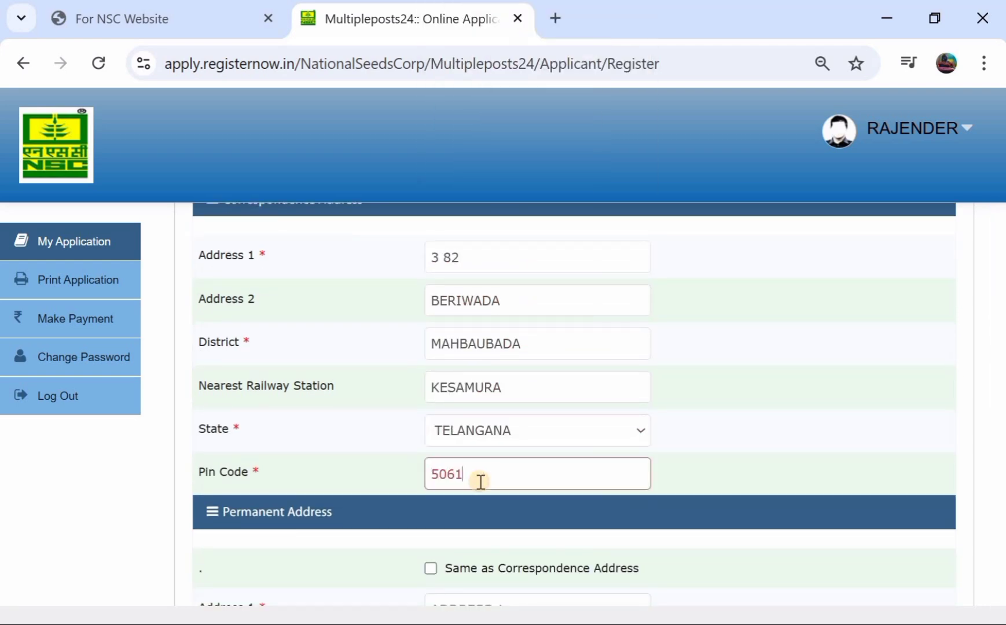
scroll(480, 481, "down", 1)
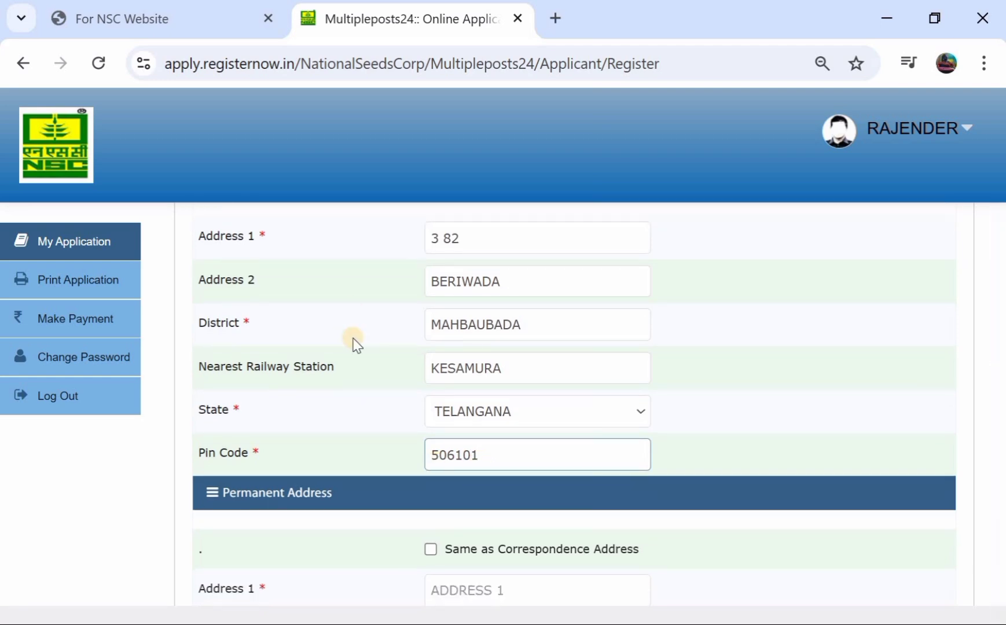
scroll(287, 412, "down", 1)
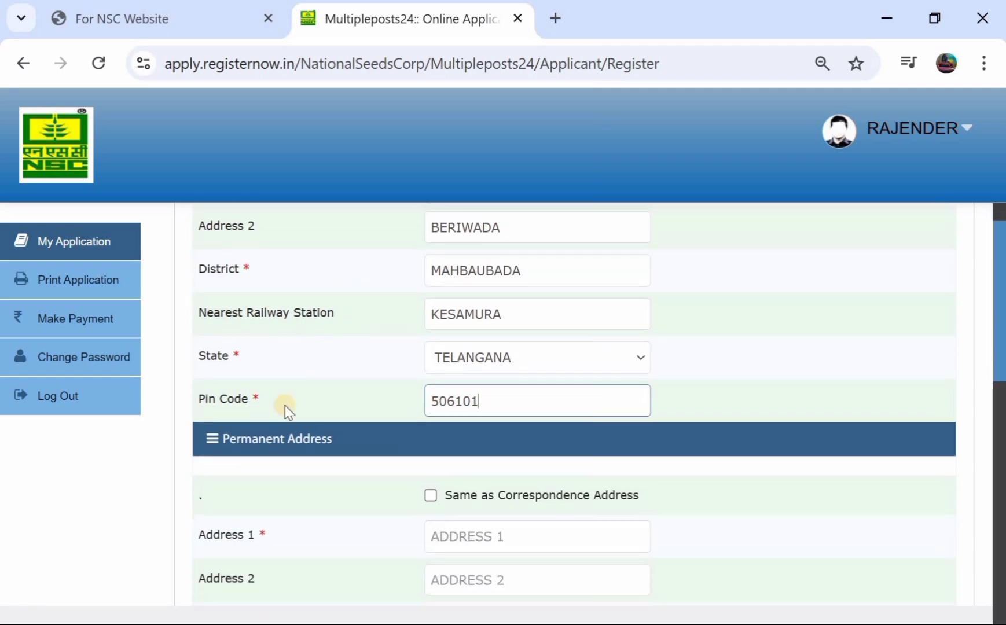
Tick 'Same as Correspondence Address' for the permanent address
left_click(429, 496)
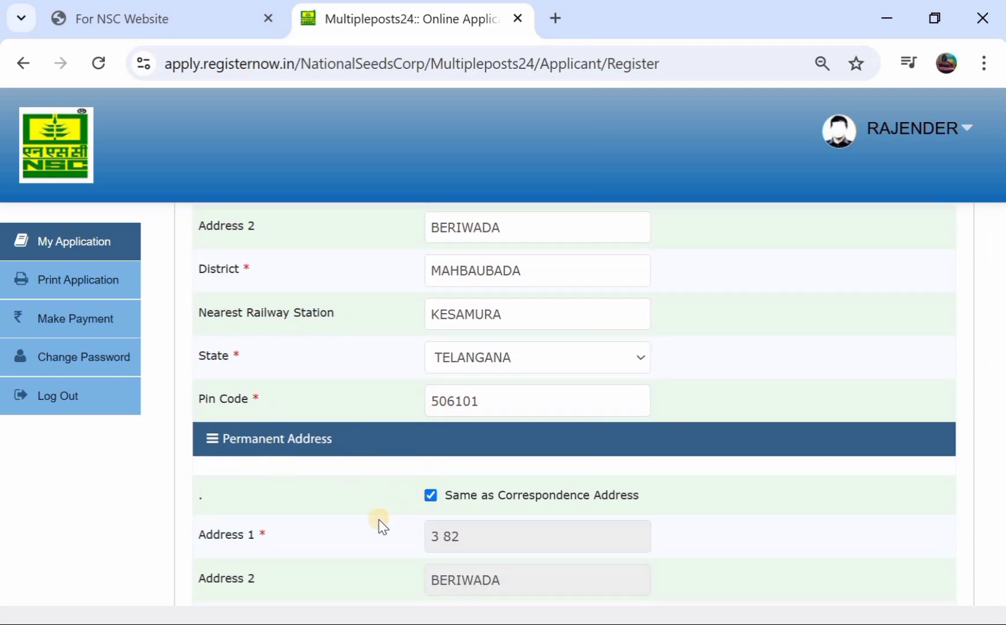
scroll(407, 501, "down", 1)
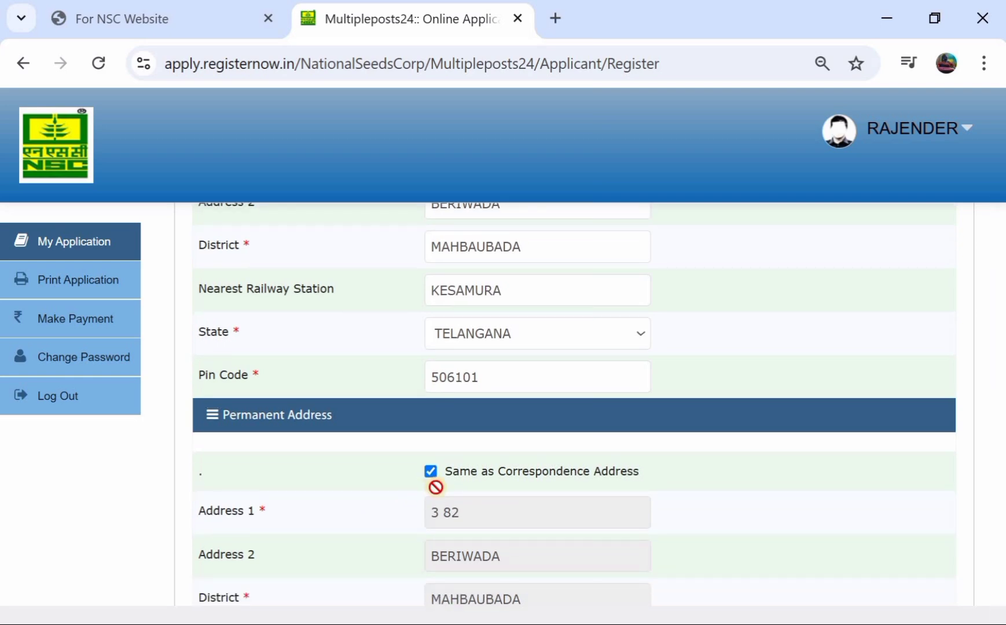
scroll(436, 487, "down", 1)
scroll(436, 487, "down", 5)
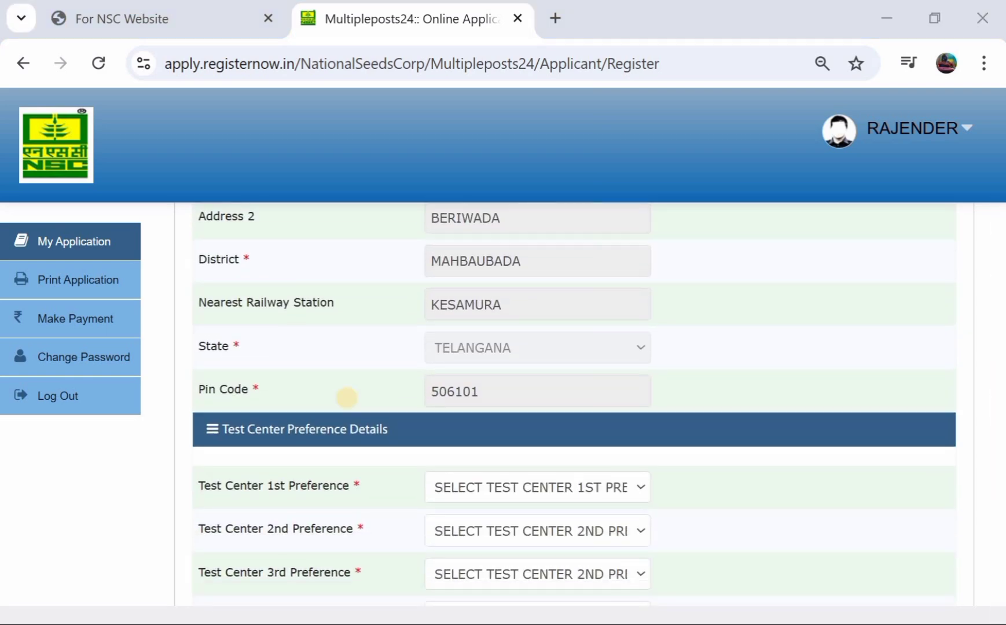
Set the 1st–3rd test centre preferences to HYDERABAD, AHMEDABAD and DELHI
scroll(347, 398, "down", 1)
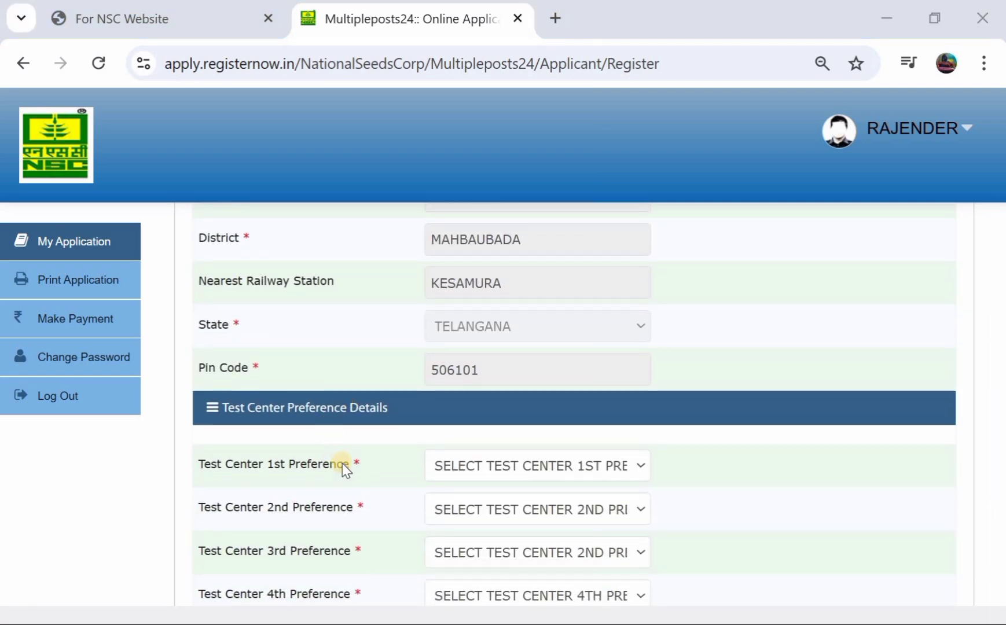
scroll(342, 463, "down", 1)
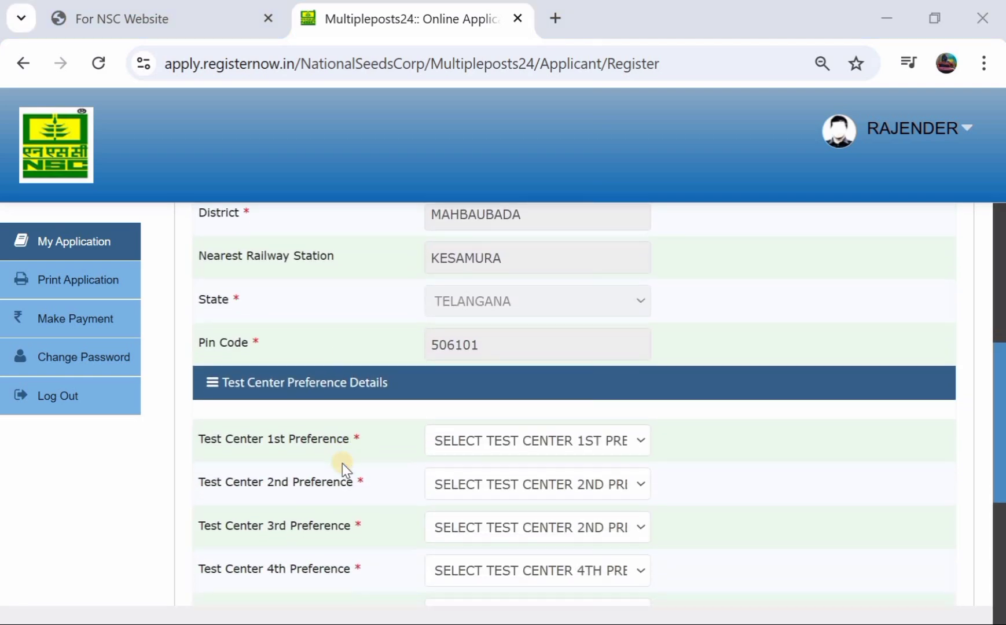
left_click(484, 448)
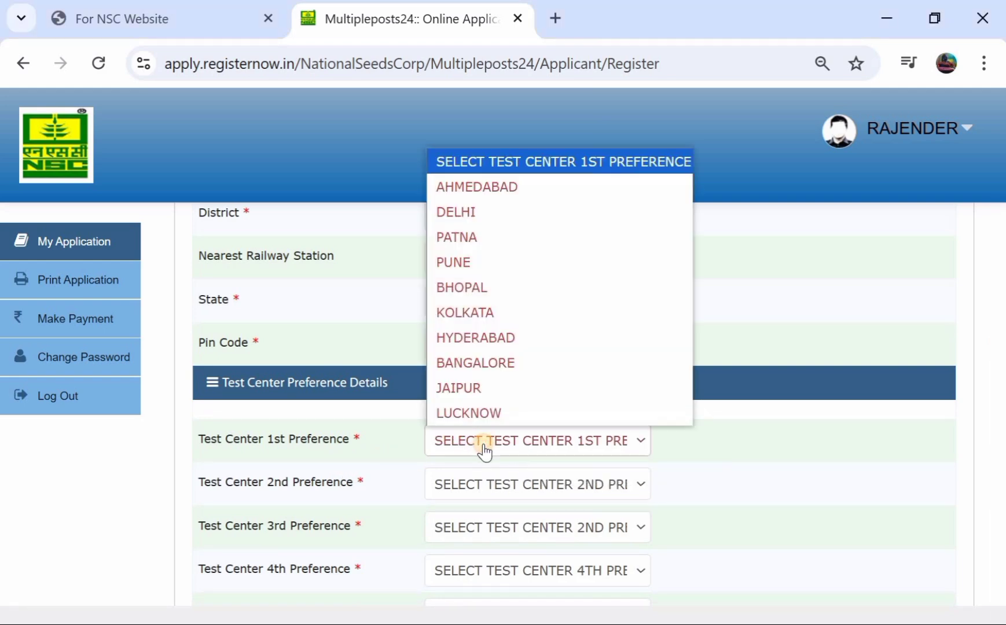
left_click(517, 341)
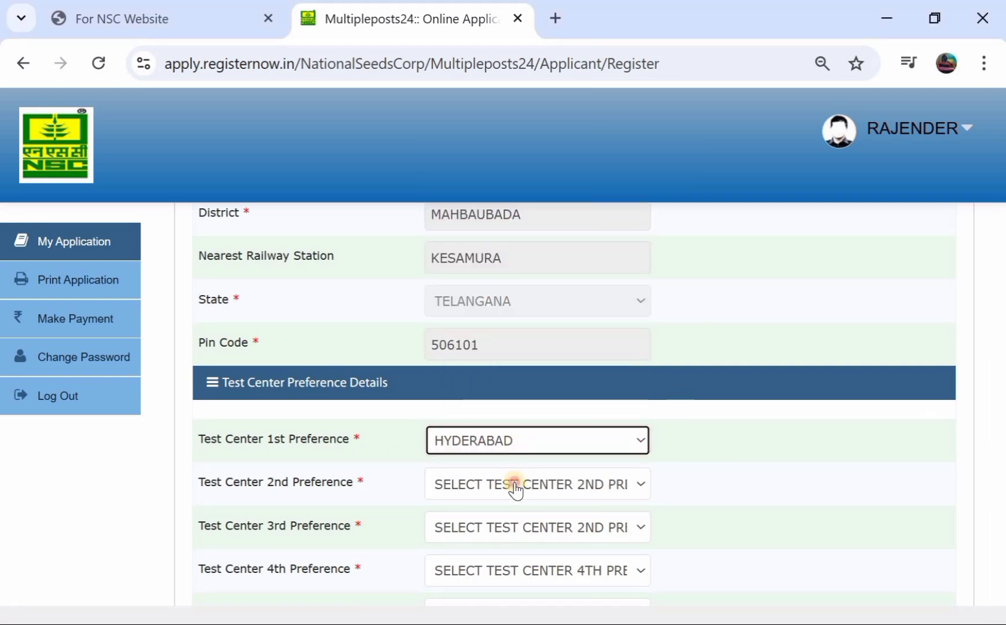
left_click(515, 490)
left_click(530, 234)
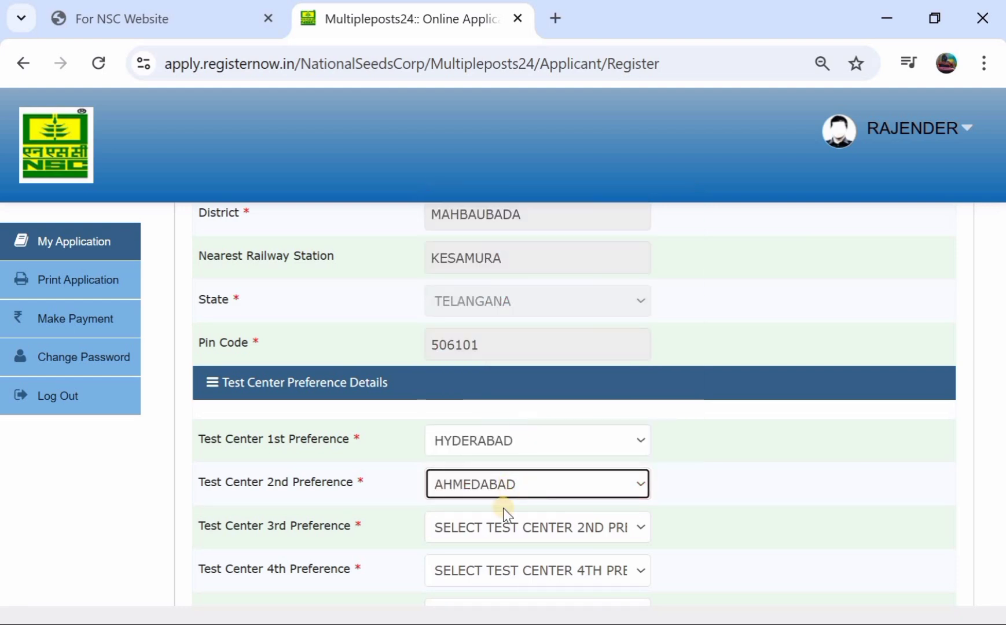
left_click(503, 528)
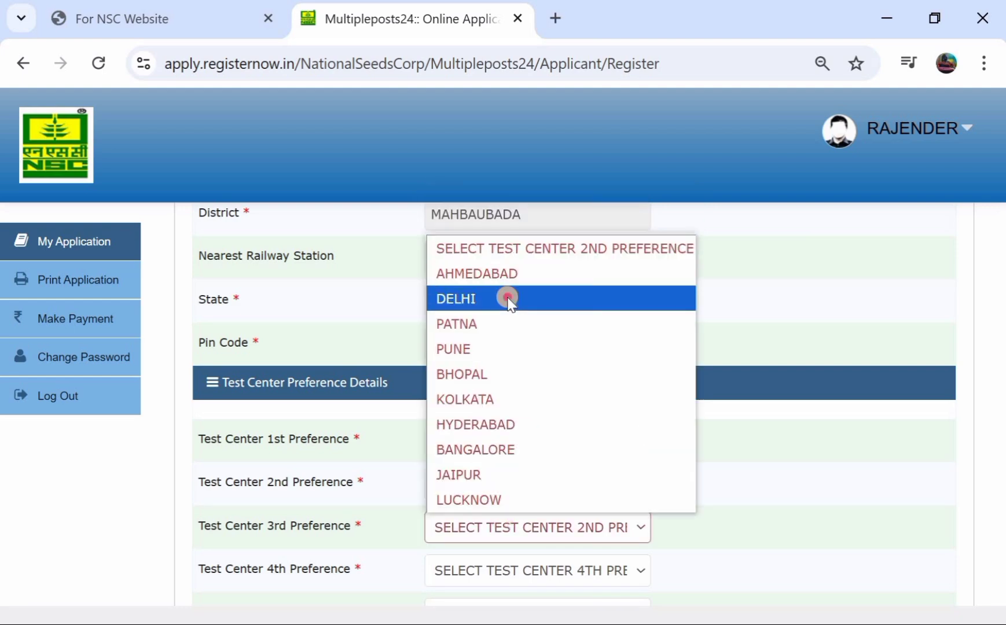
left_click(508, 298)
Set the 4th and 5th test centre preferences to PUNE and BHOPAL
scroll(484, 491, "down", 2)
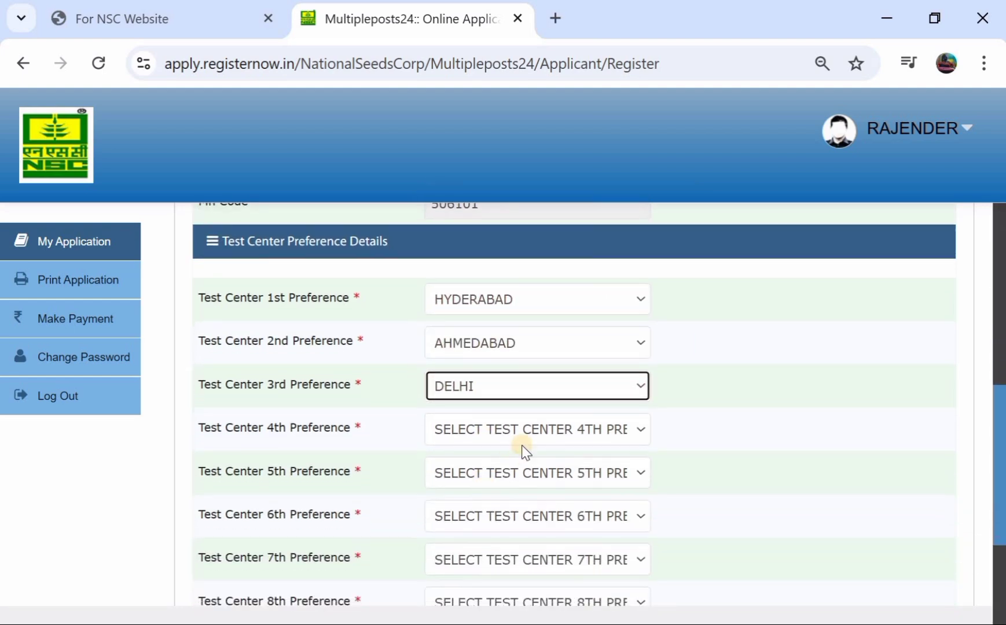
left_click(546, 438)
left_click(518, 248)
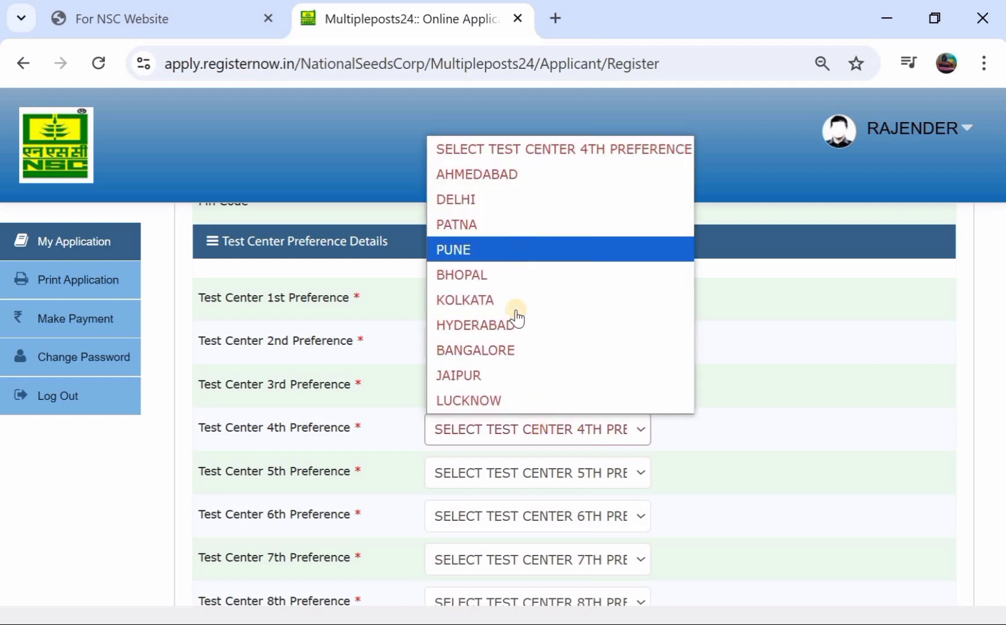
left_click(530, 472)
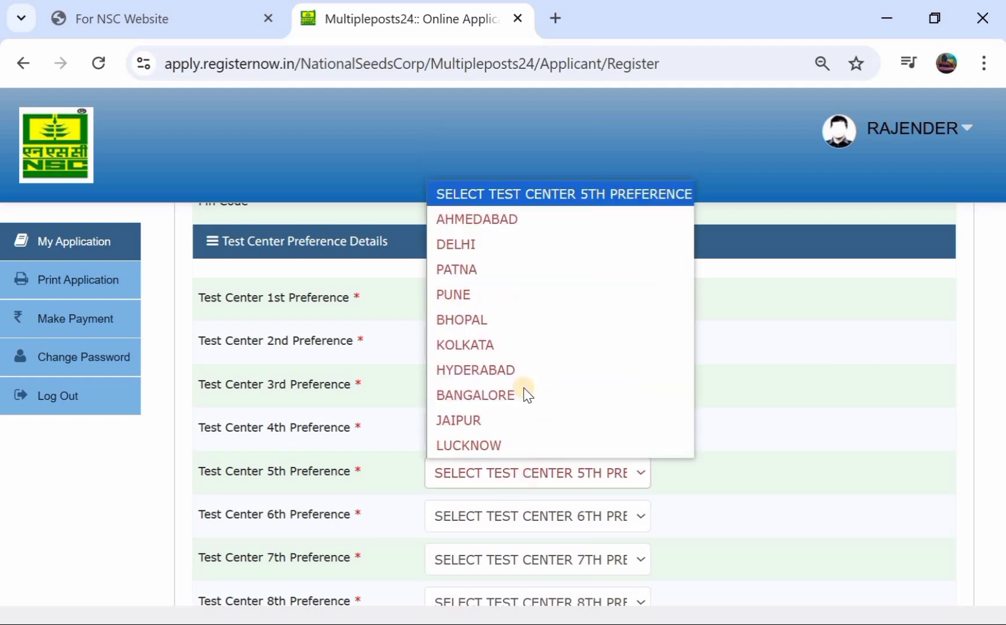
left_click(523, 319)
left_click(497, 528)
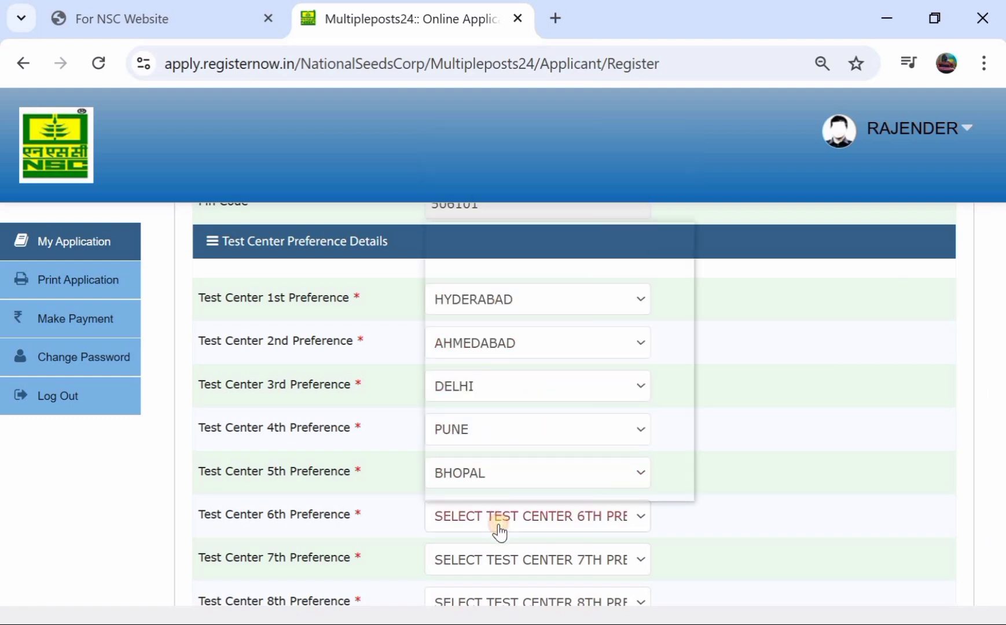
Tick the all-India service liability declaration
scroll(602, 478, "down", 1)
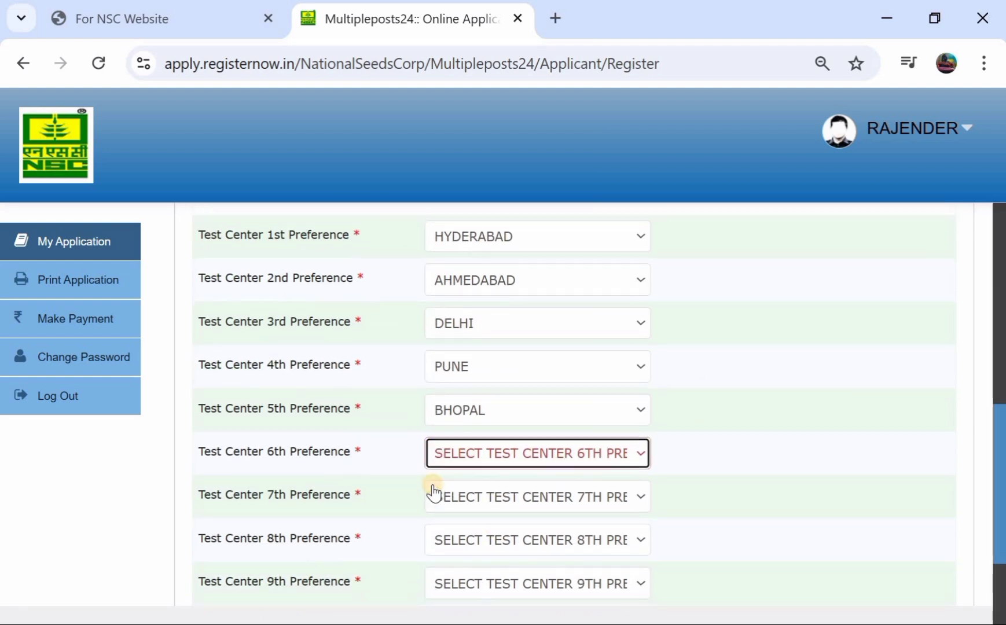
scroll(433, 485, "down", 1)
scroll(394, 434, "down", 1)
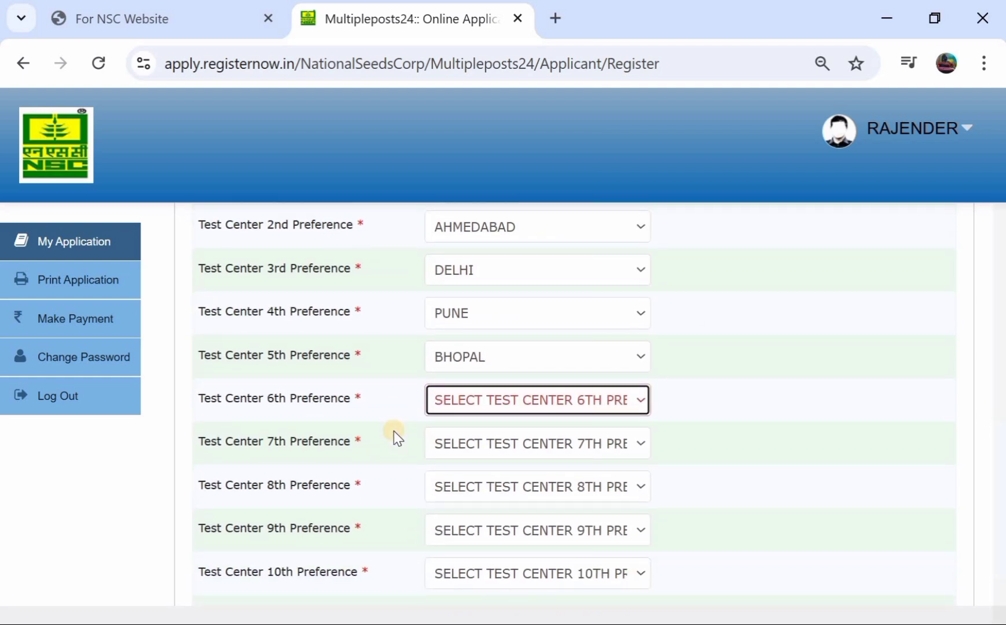
scroll(405, 416, "down", 1)
scroll(406, 418, "down", 1)
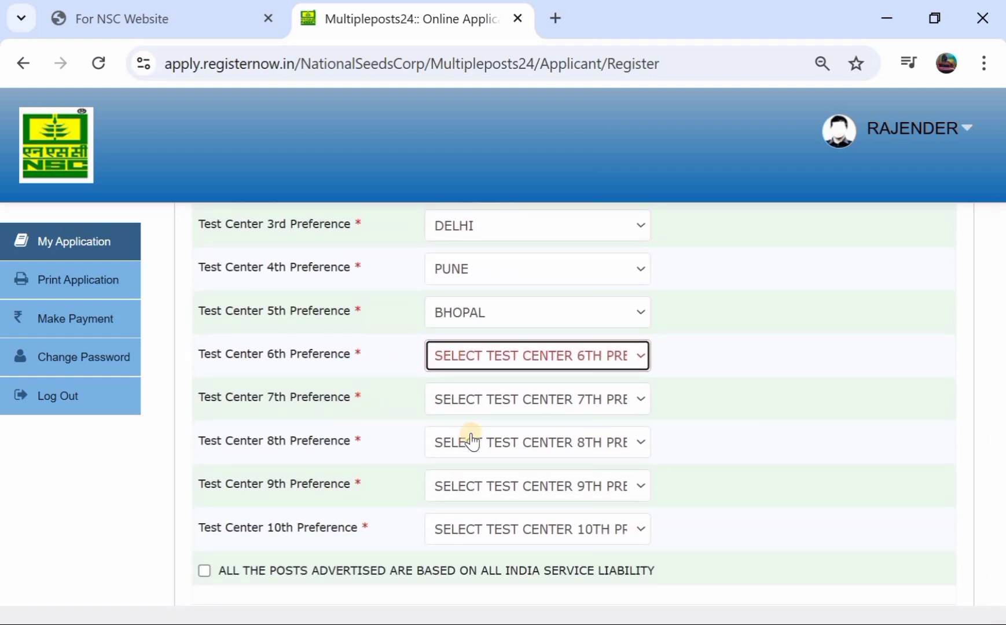
scroll(471, 440, "down", 1)
scroll(472, 440, "down", 1)
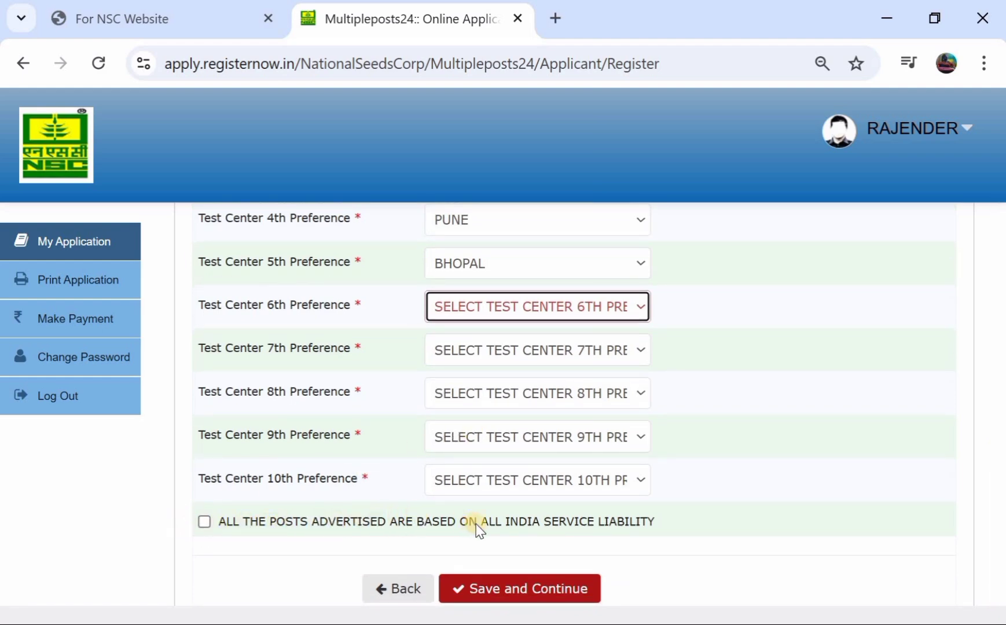
left_click(206, 524)
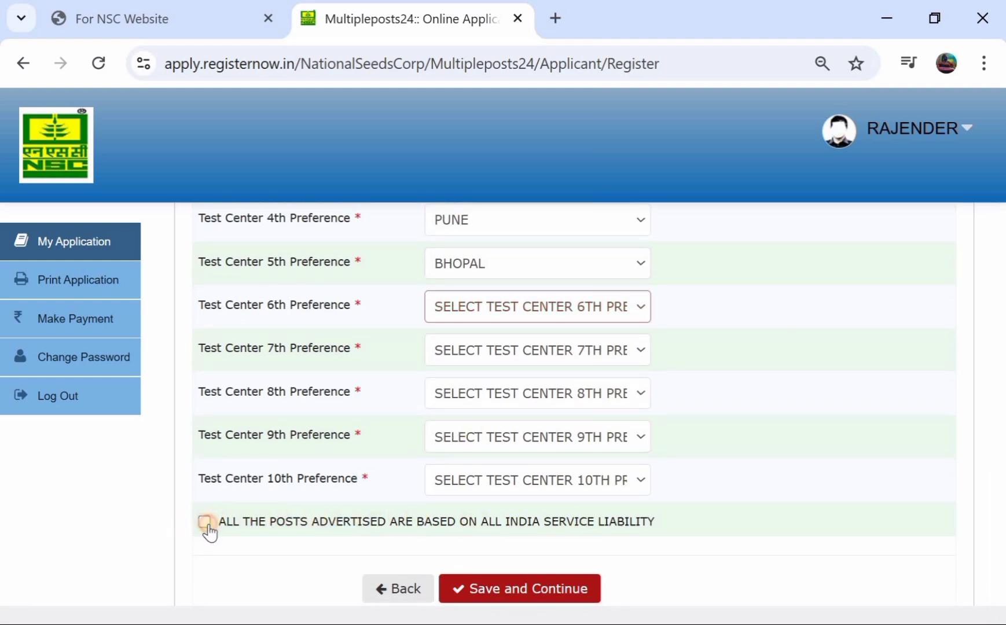
Save Basic Details and enter TS BOARD as the 10th row's board
left_click(503, 589)
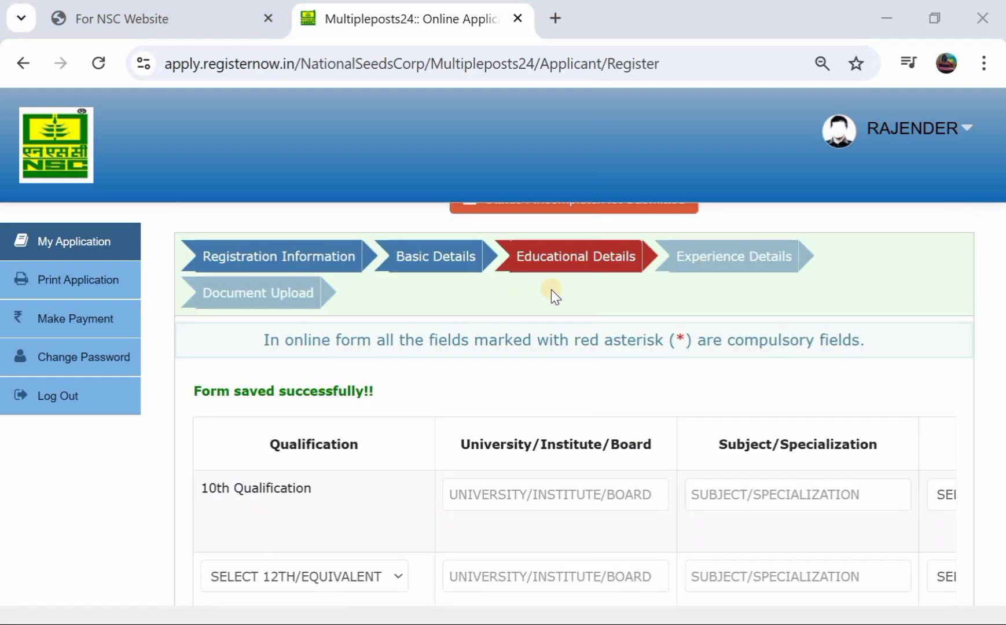
scroll(458, 358, "down", 1)
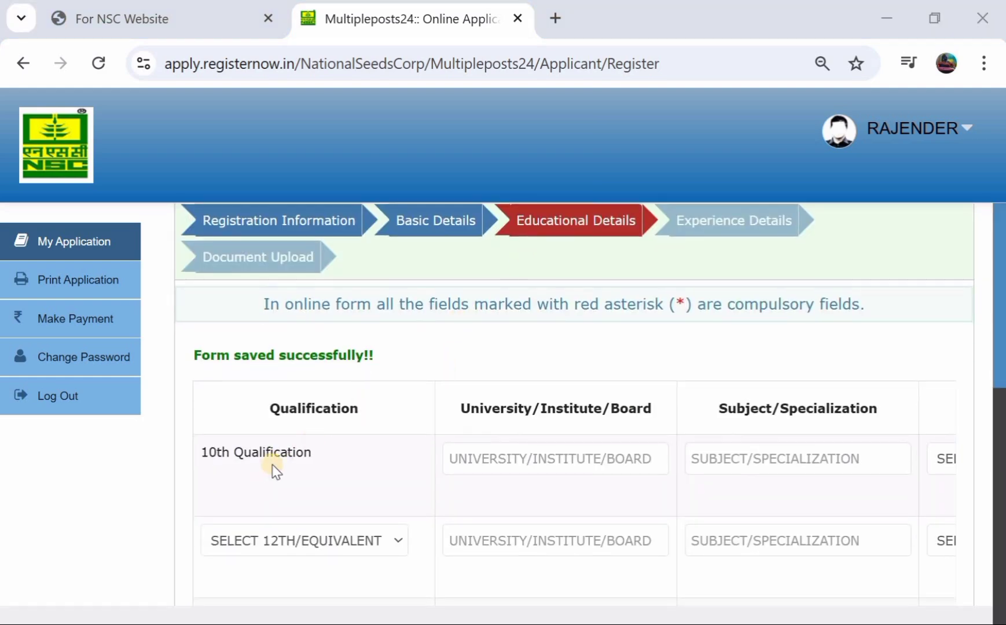
left_click(524, 455)
type("TS")
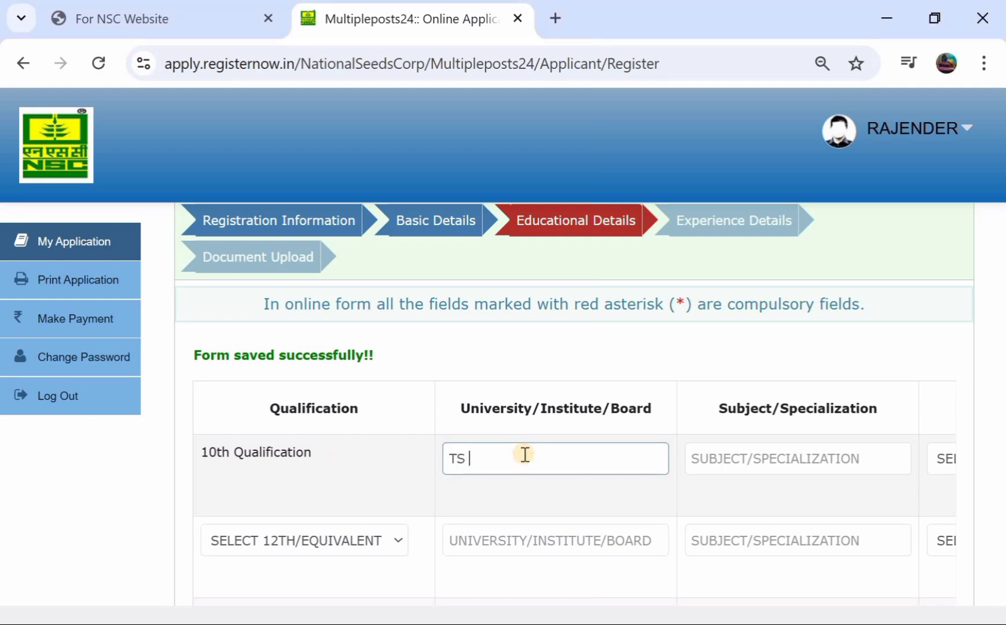
type(" BOARD")
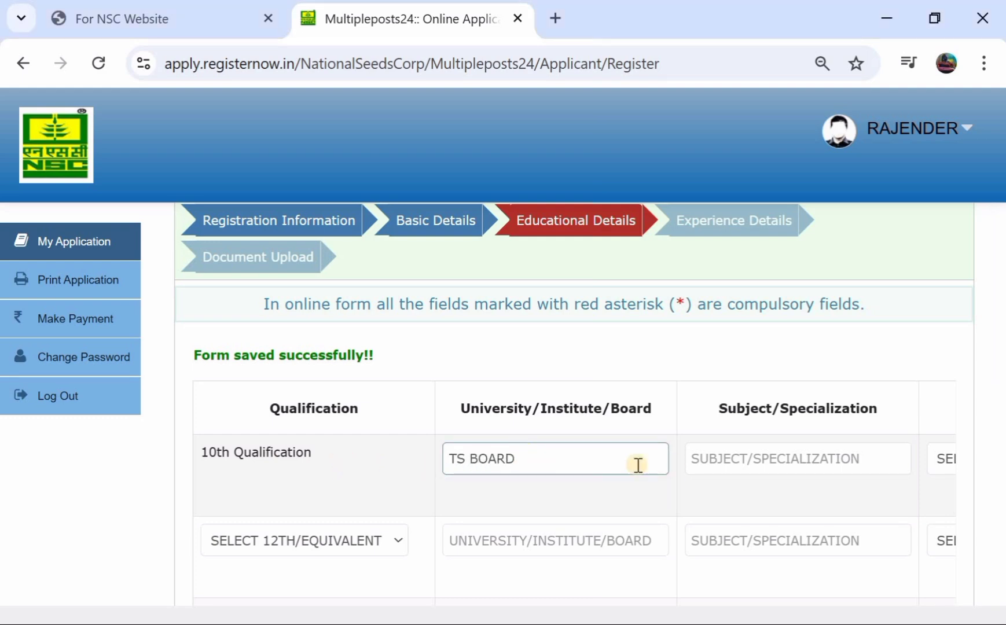
Enter ALL as the 10th row's subject/specialization
left_click(749, 465)
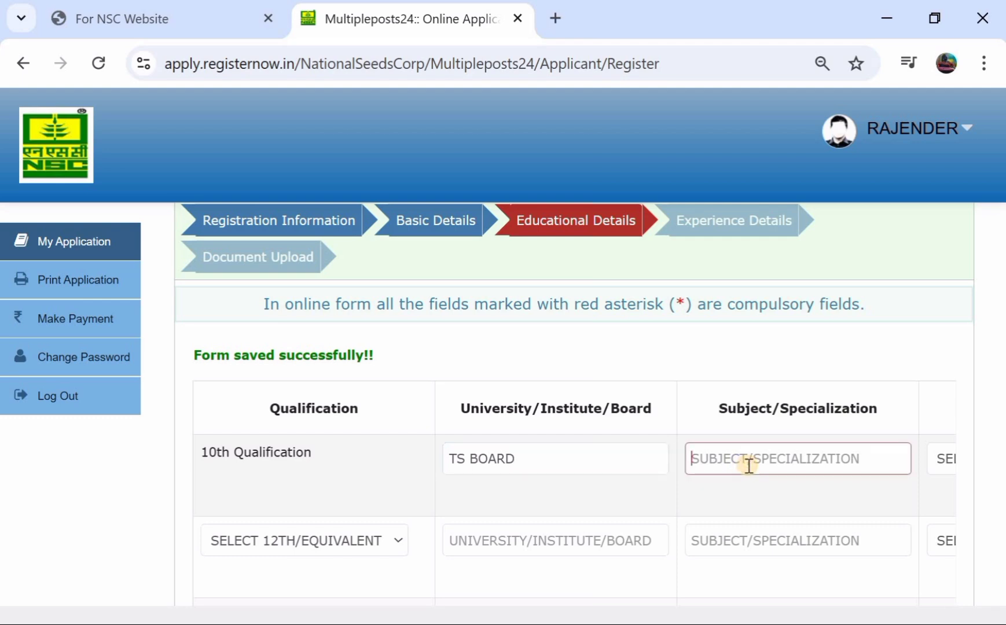
type("ALL")
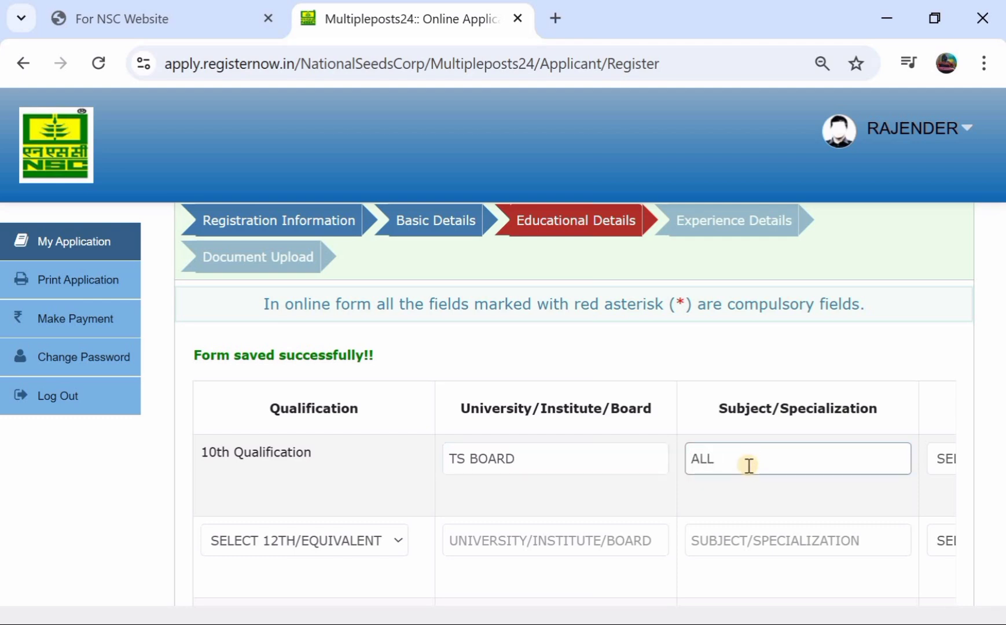
scroll(748, 465, "right", 4)
scroll(749, 465, "down", 2)
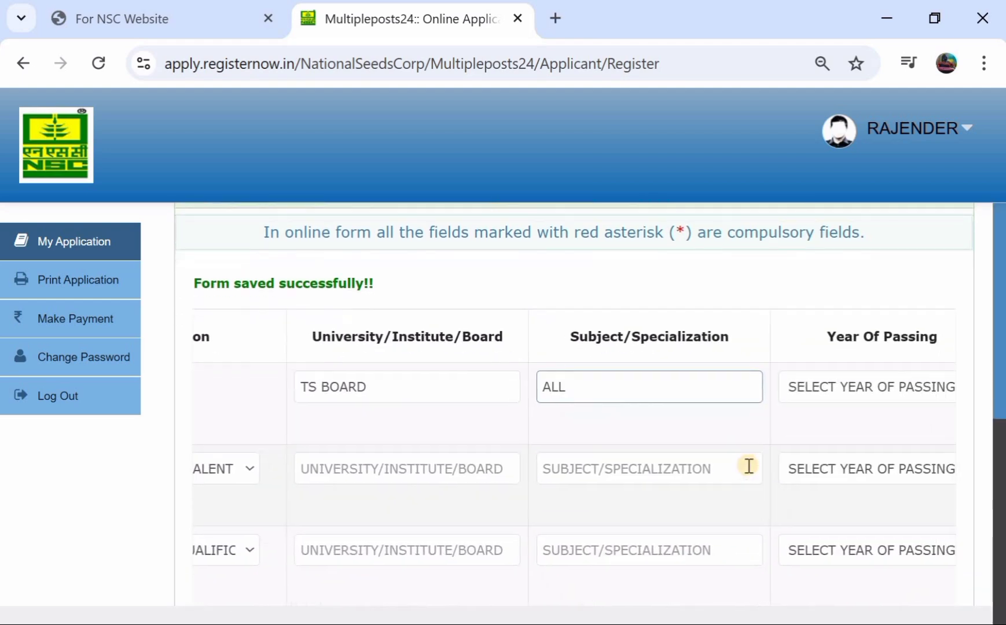
Choose 2015 as the 10th row's year of passing
left_click(843, 367)
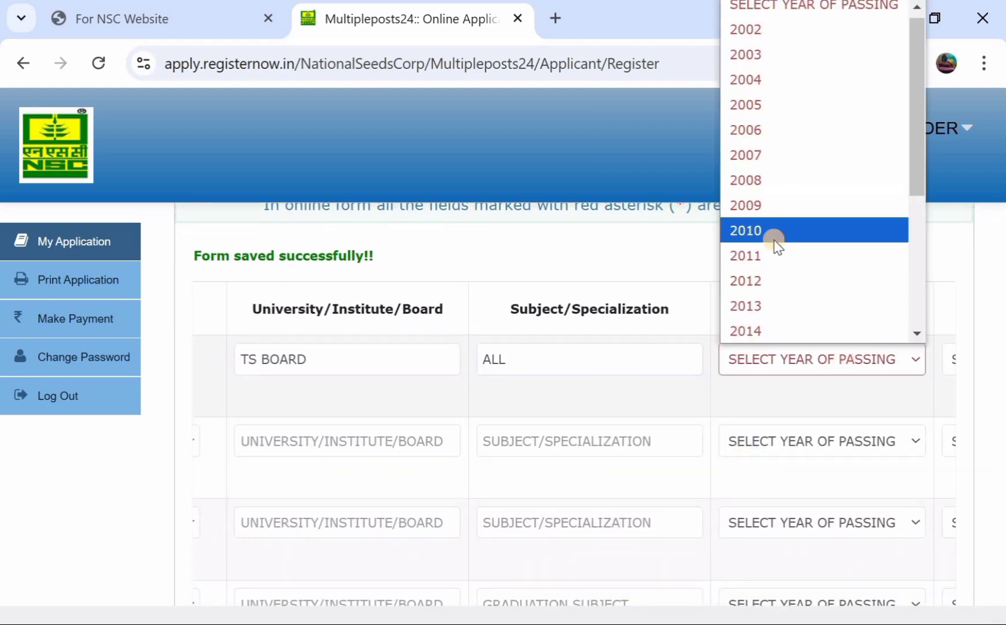
scroll(775, 239, "down", 2)
left_click(763, 259)
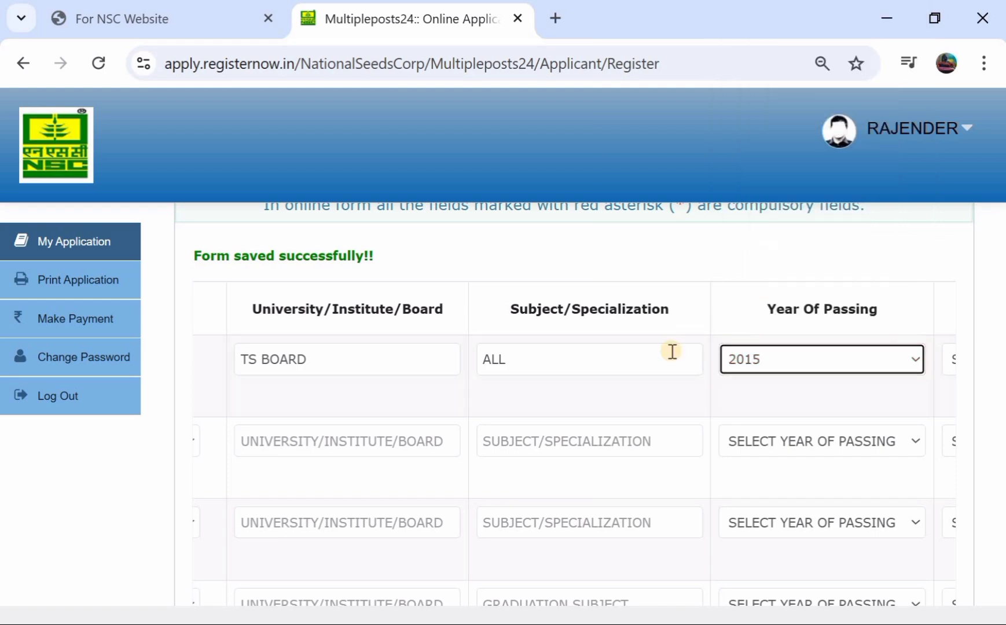
scroll(654, 357, "right", 1)
scroll(636, 357, "down", 2)
scroll(635, 357, "right", 3)
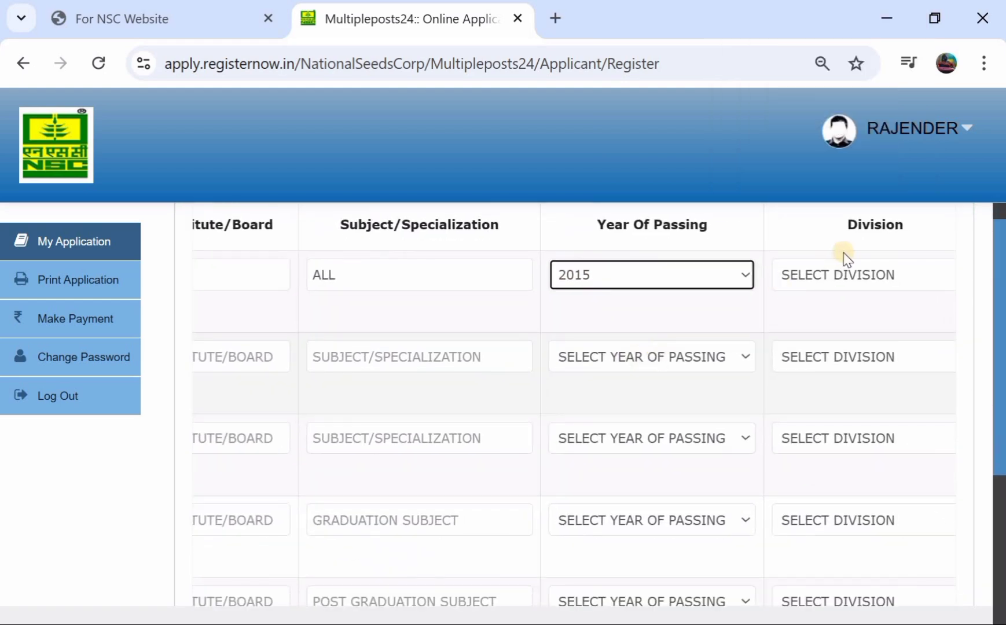
Set the 10th row's division to THIRD
left_click(844, 275)
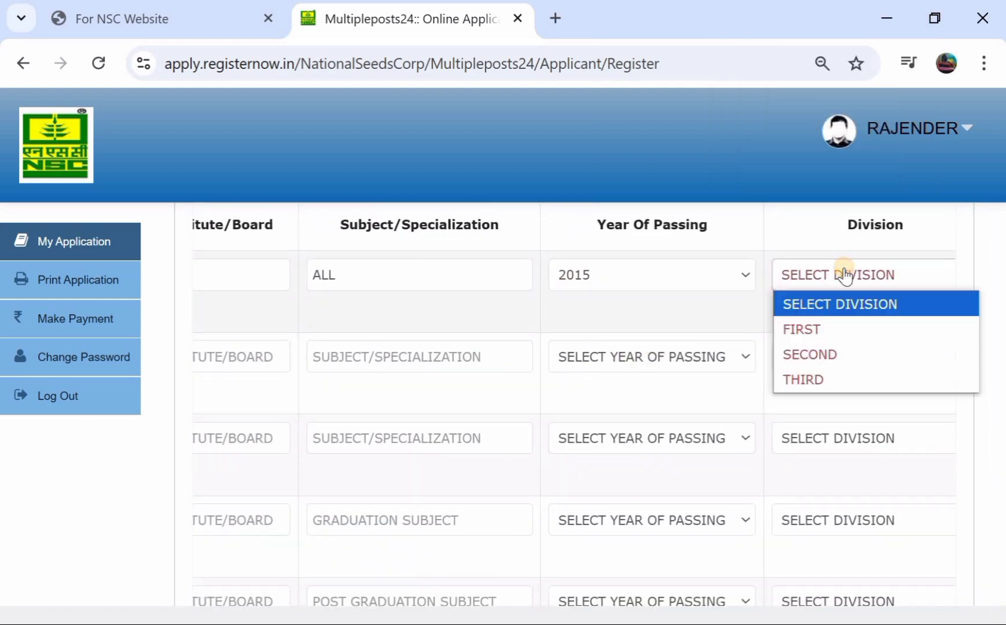
left_click(824, 371)
scroll(824, 371, "down", 2)
scroll(824, 371, "right", 3)
scroll(824, 374, "up", 3)
scroll(823, 374, "left", 2)
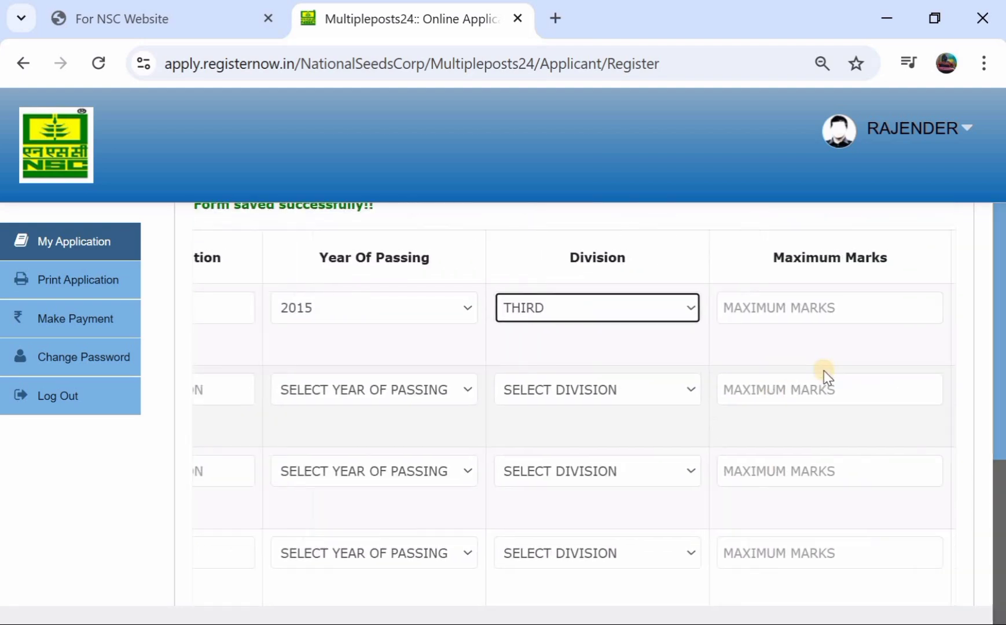
scroll(825, 375, "up", 1)
scroll(825, 375, "right", 1)
Enter maximum marks and 85 obtained marks in the 10th row
left_click(756, 334)
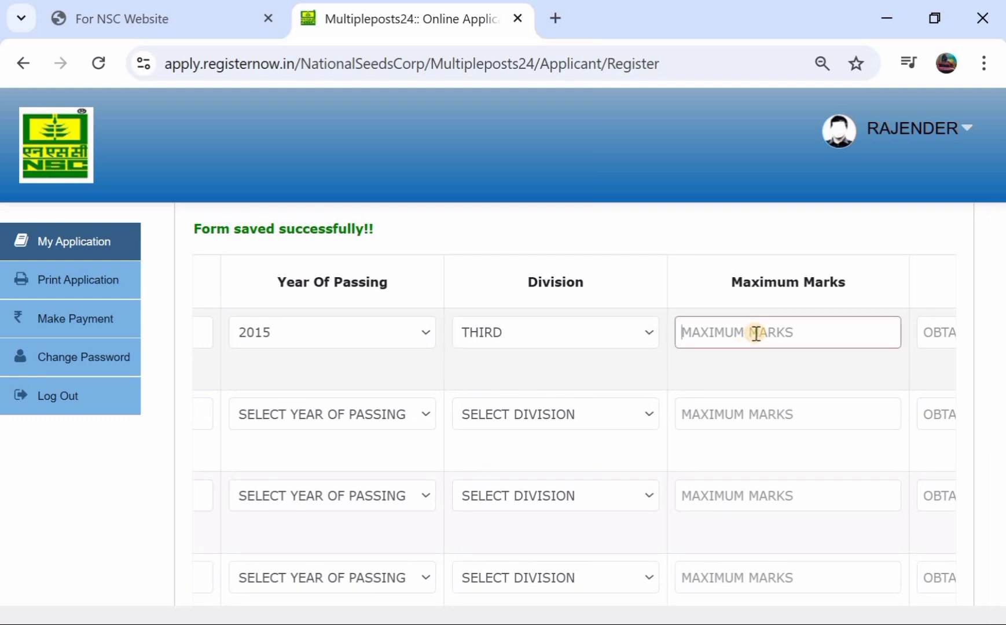
type("10")
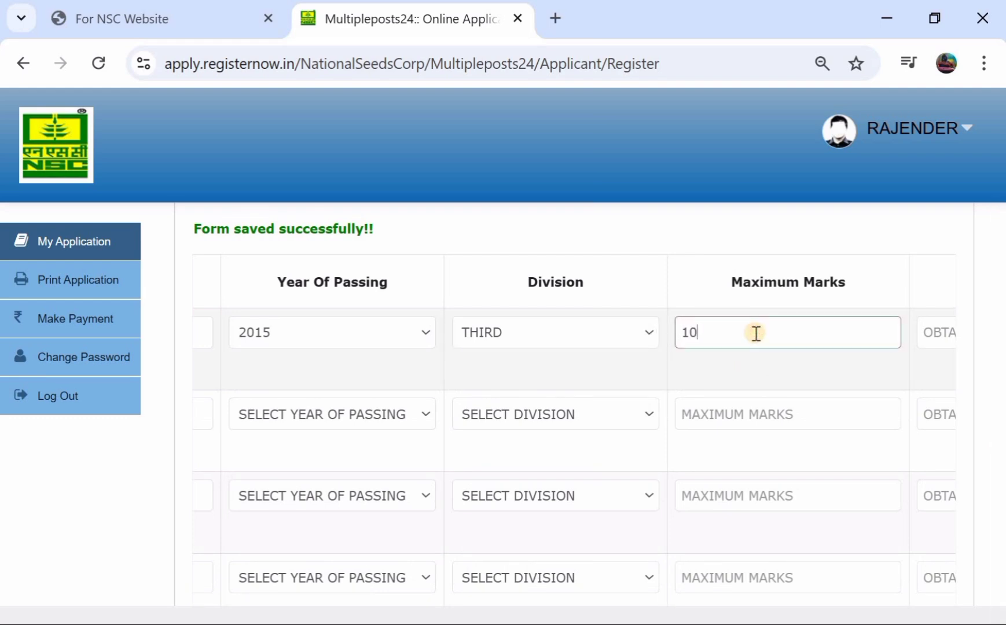
scroll(757, 336, "right", 4)
scroll(757, 336, "down", 1)
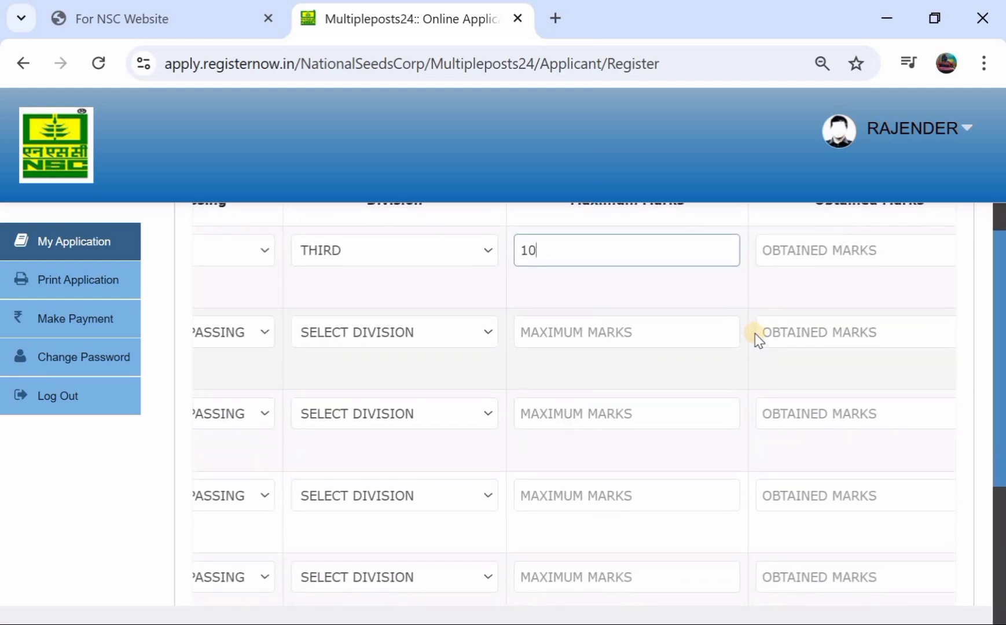
left_click(837, 299)
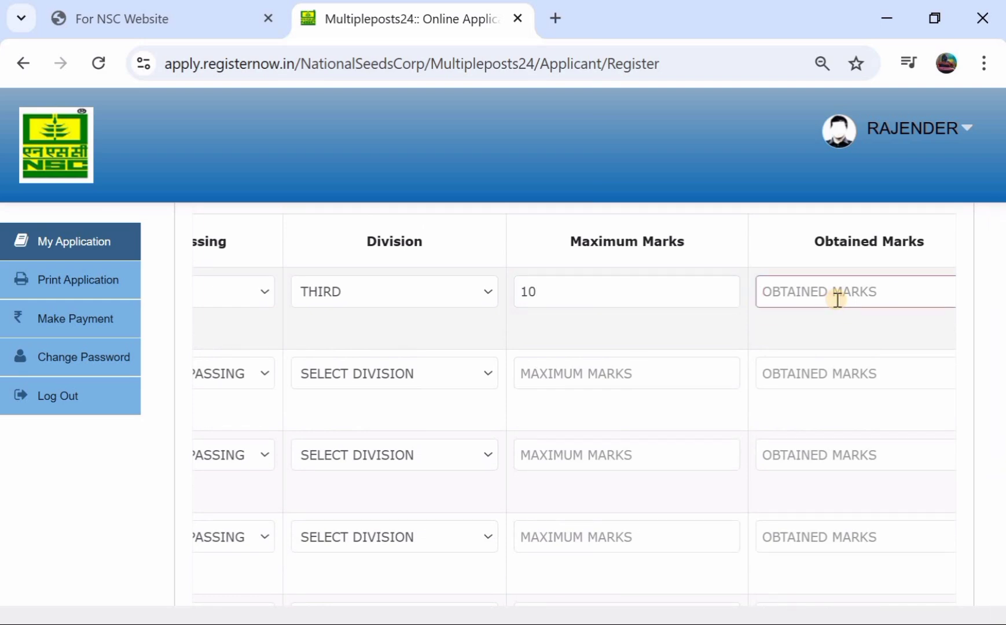
type("7")
key("BackSpace")
type("85")
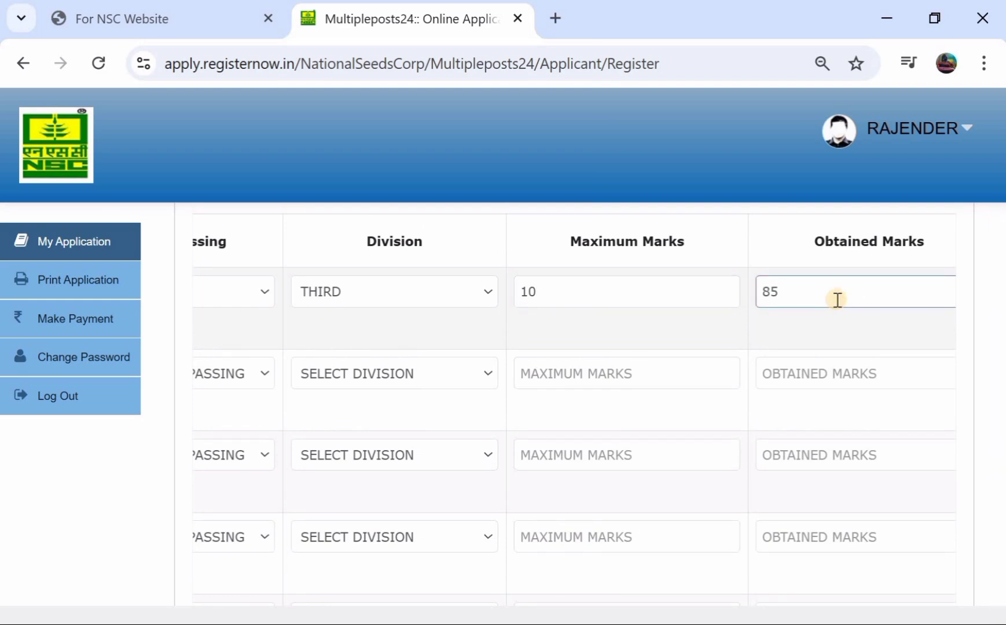
Dismiss the validation alert and correct maximum marks to 100, giving 85.00 percent
left_click(584, 288)
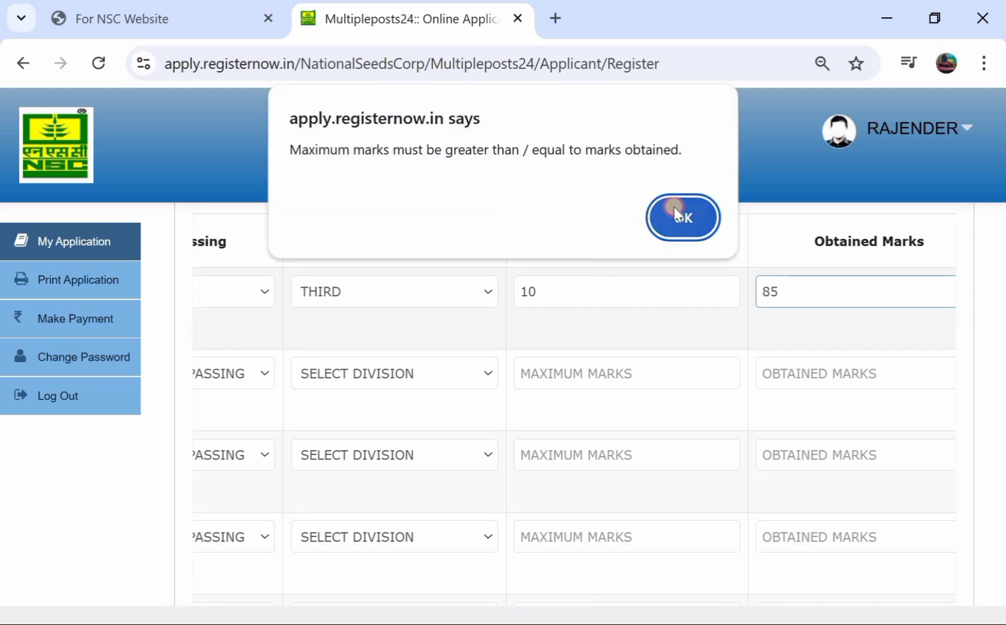
left_click(674, 206)
type("100")
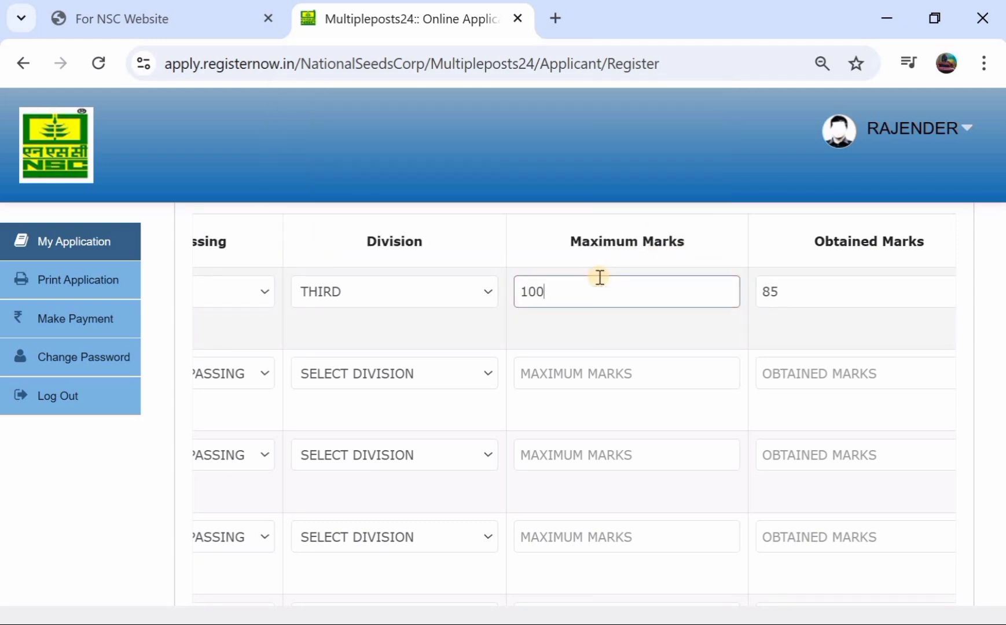
scroll(896, 284, "right", 3)
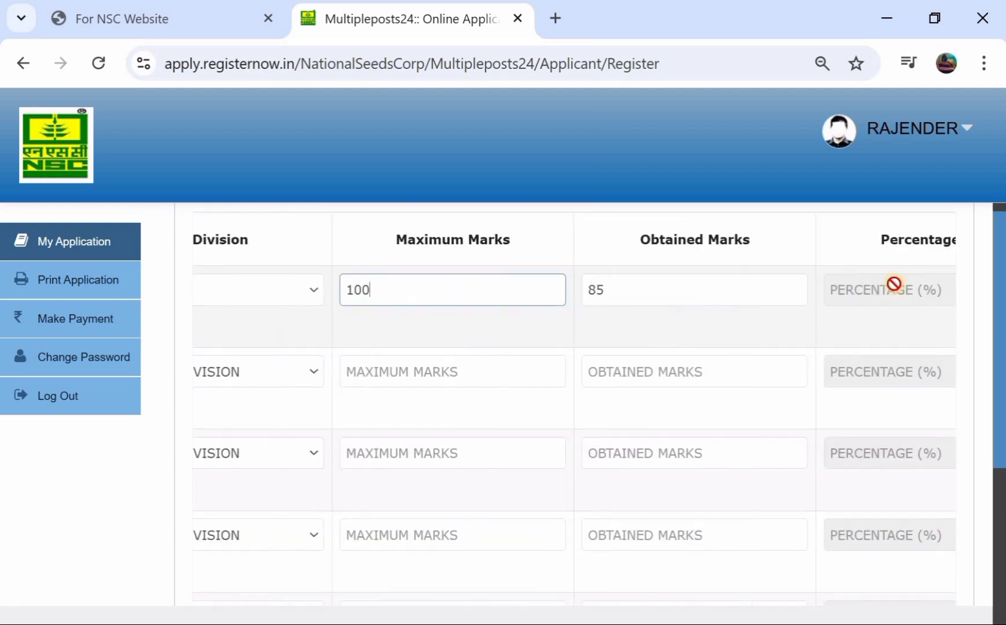
scroll(895, 287, "down", 2)
scroll(897, 290, "up", 2)
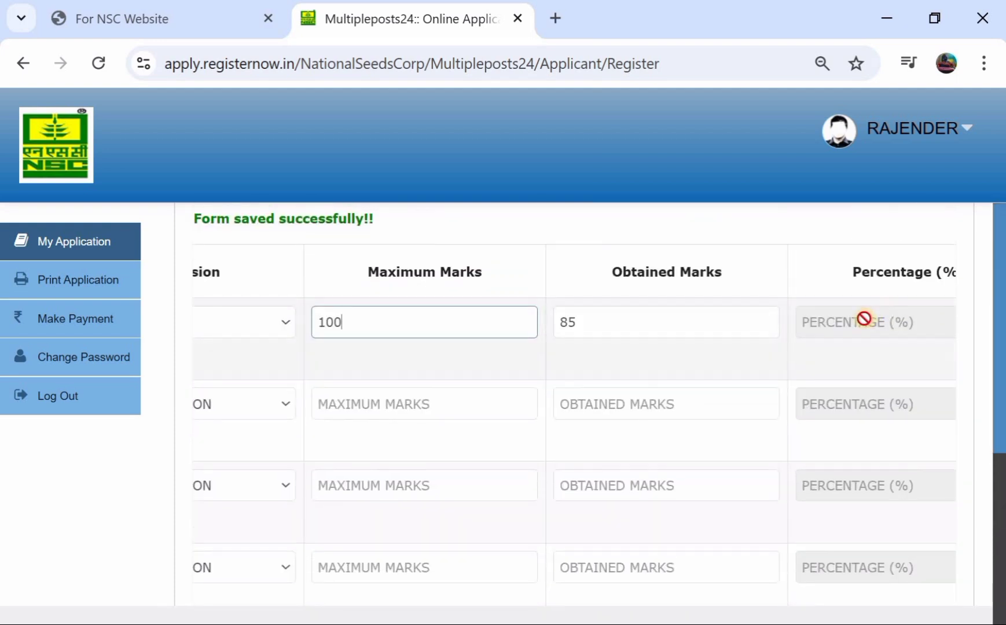
left_click(869, 319)
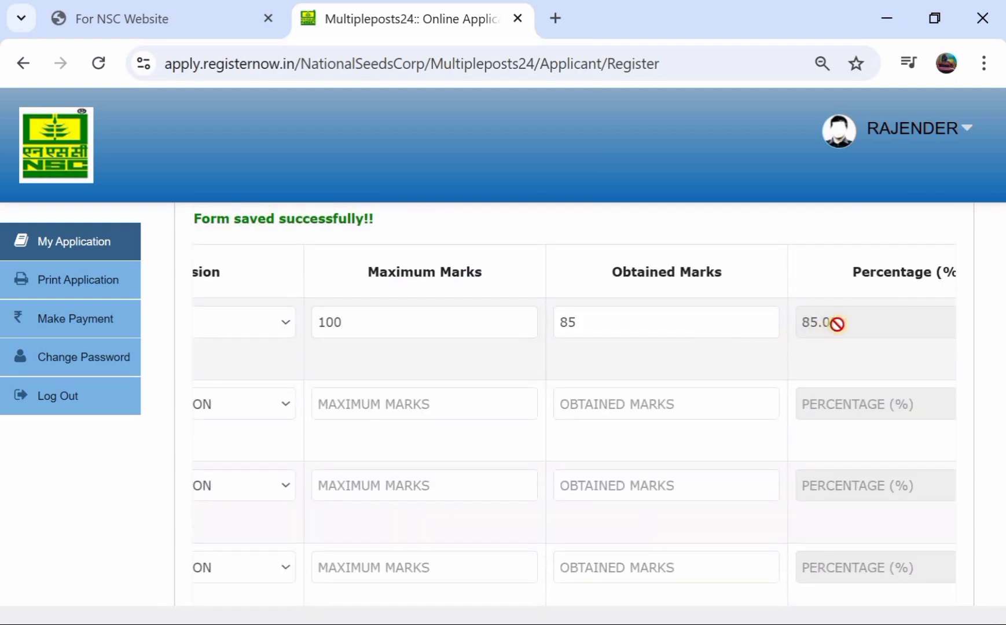
scroll(841, 332, "right", 4)
scroll(841, 332, "down", 2)
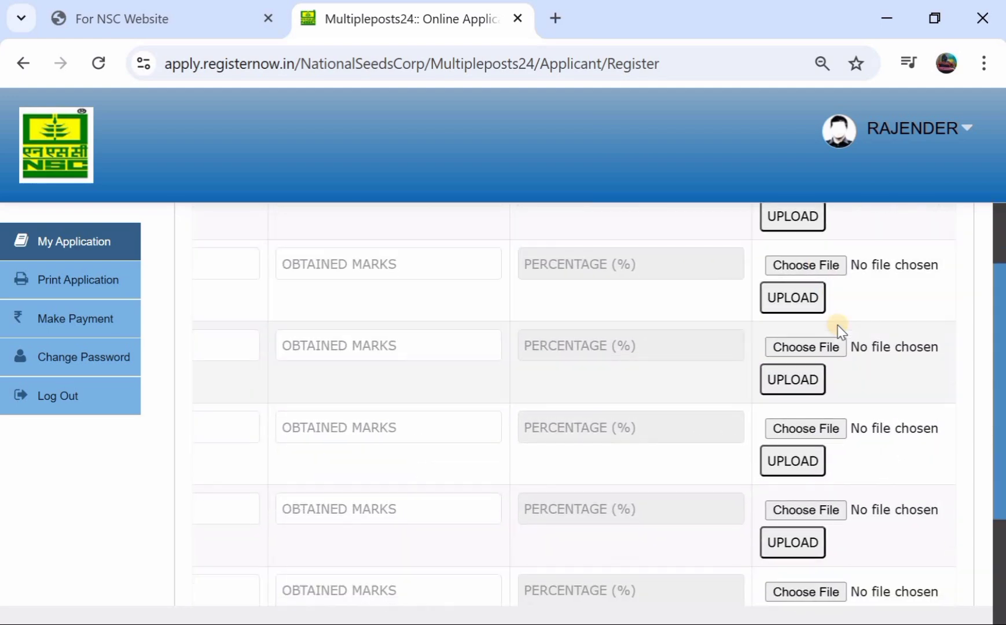
scroll(841, 332, "up", 1)
scroll(840, 331, "right", 2)
scroll(841, 332, "up", 1)
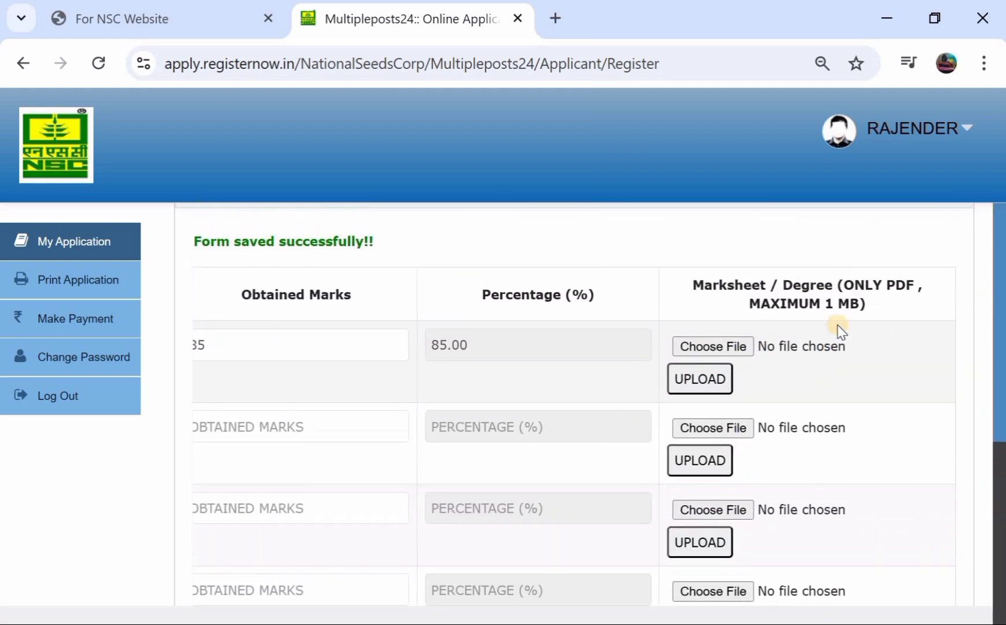
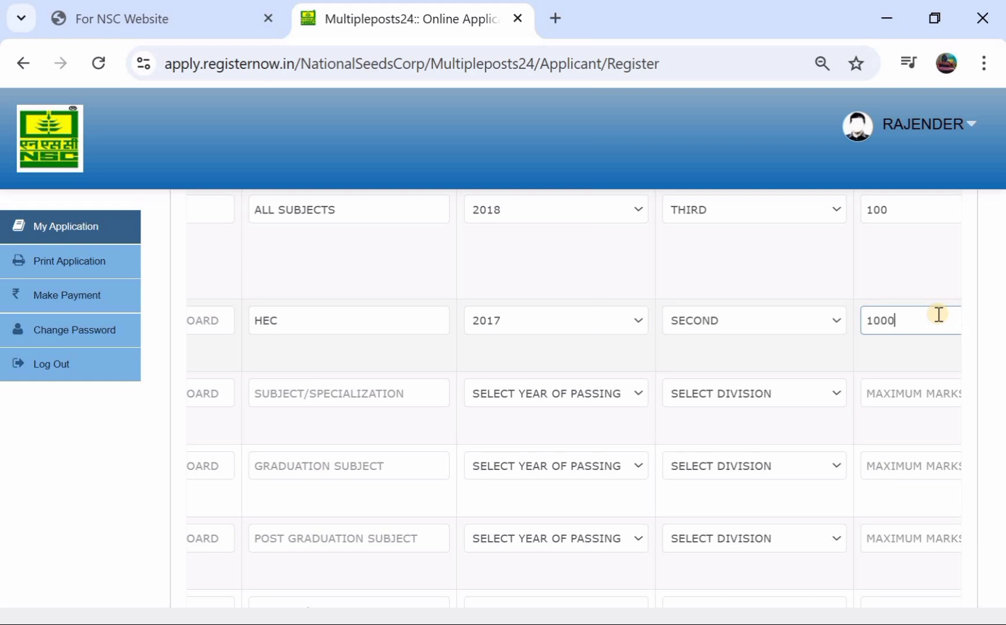
Enter 765 as the 12th row's obtained marks so the percentage fills in as 76.50
scroll(938, 315, "right", 3)
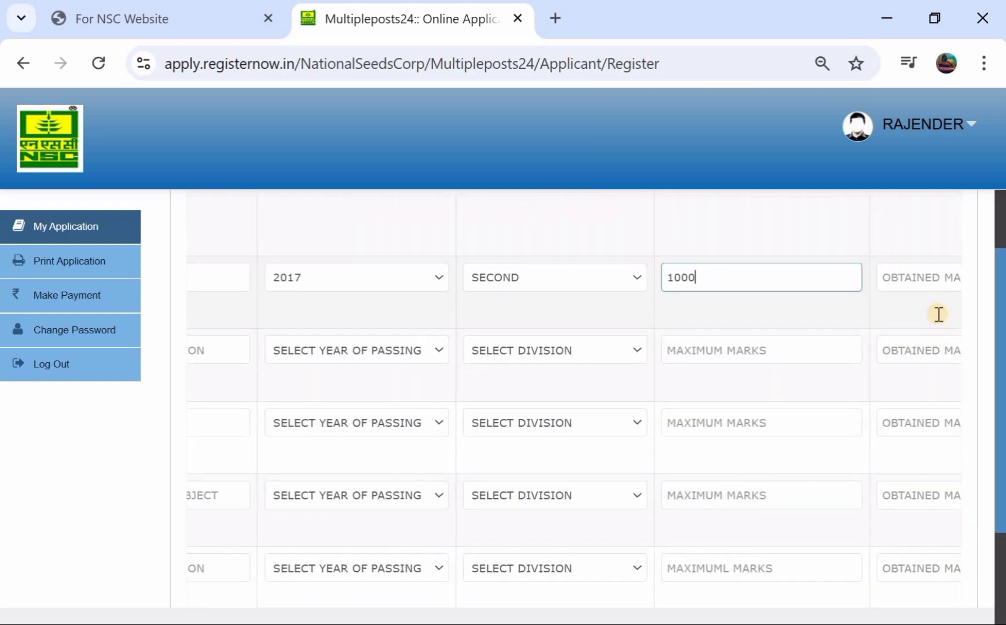
left_click(939, 314)
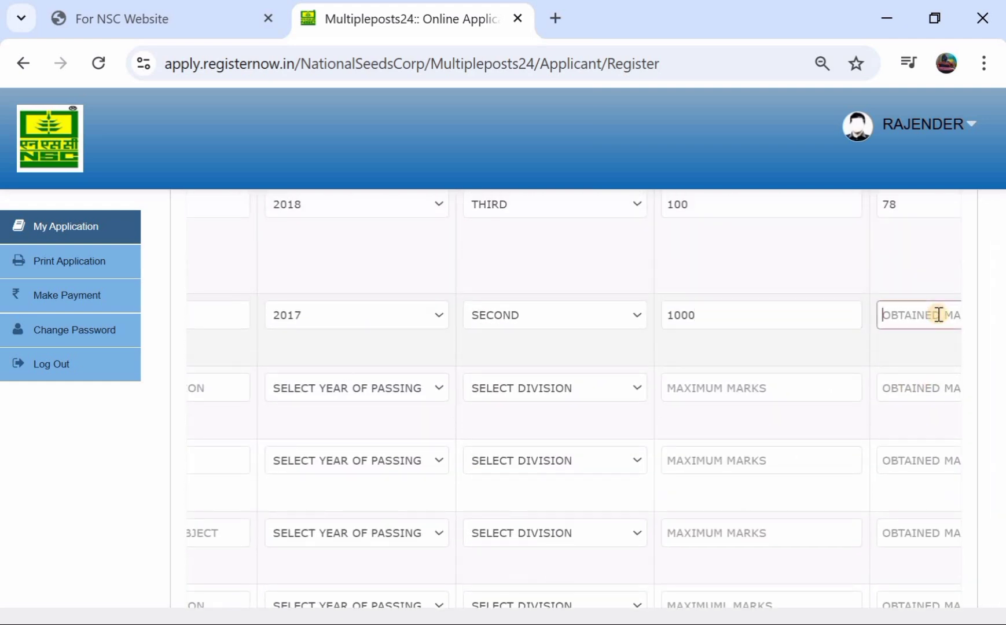
type("765")
scroll(820, 348, "right", 2)
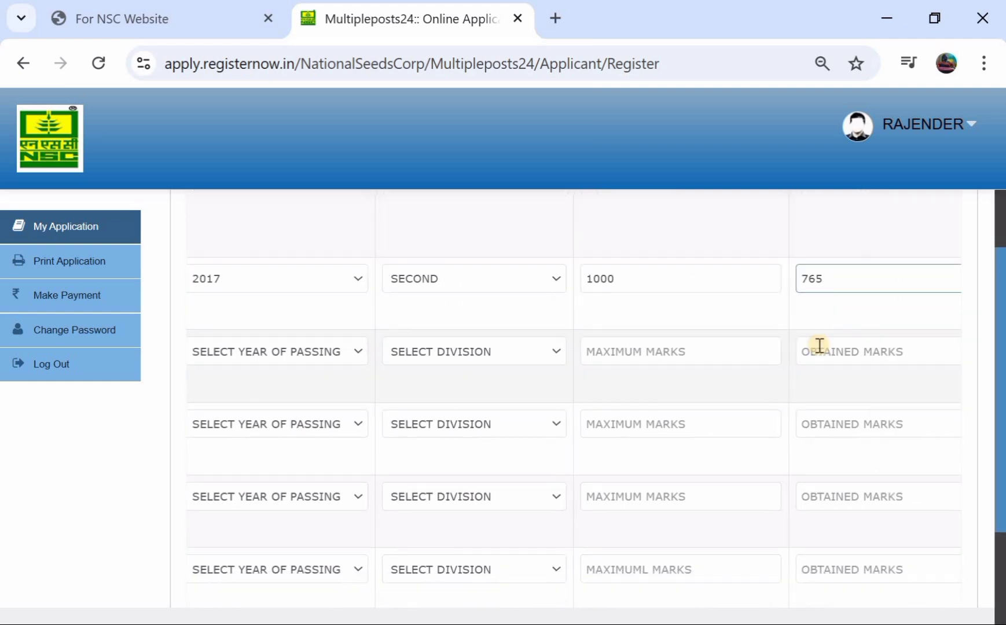
scroll(820, 345, "right", 2)
scroll(819, 346, "up", 3)
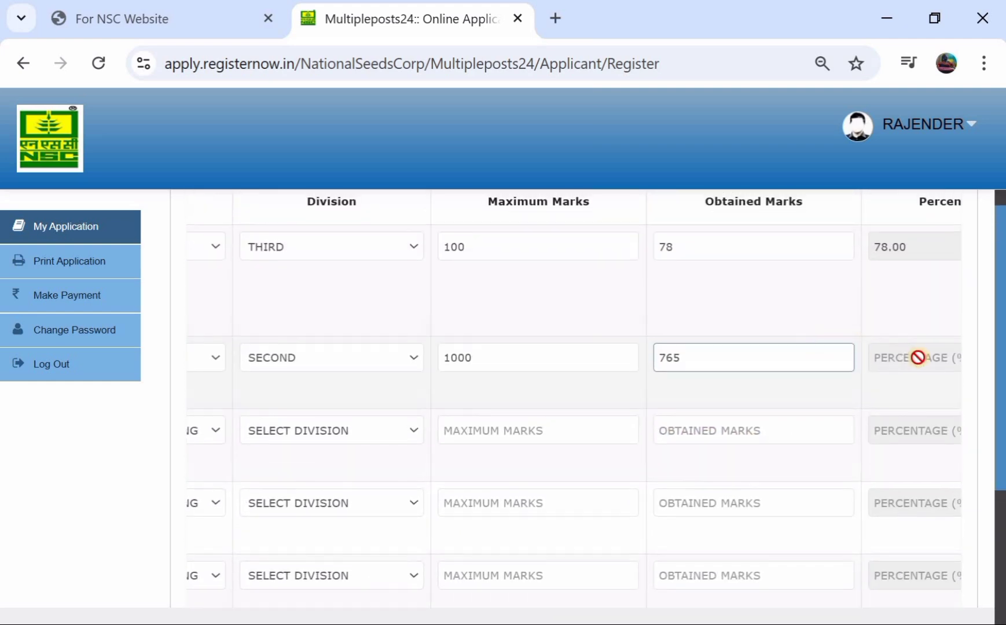
left_click(919, 358)
scroll(920, 359, "right", 4)
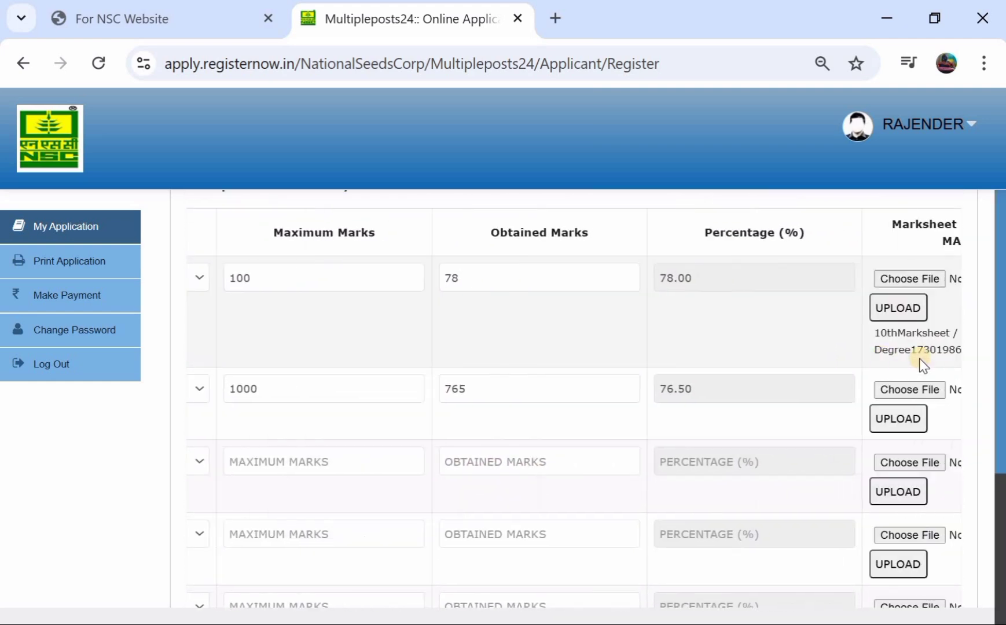
scroll(920, 358, "down", 1)
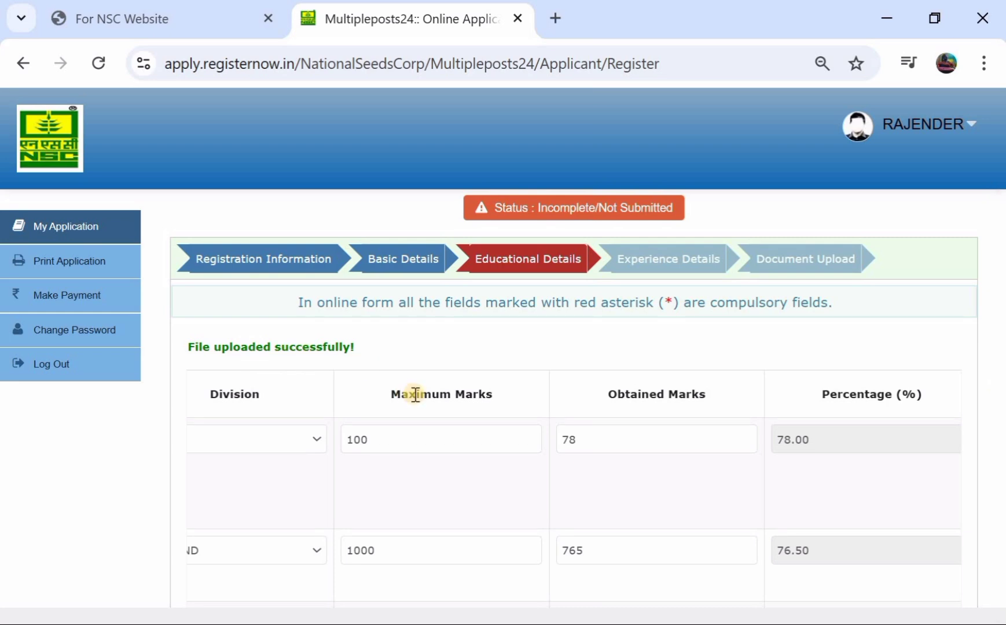
scroll(415, 395, "down", 3)
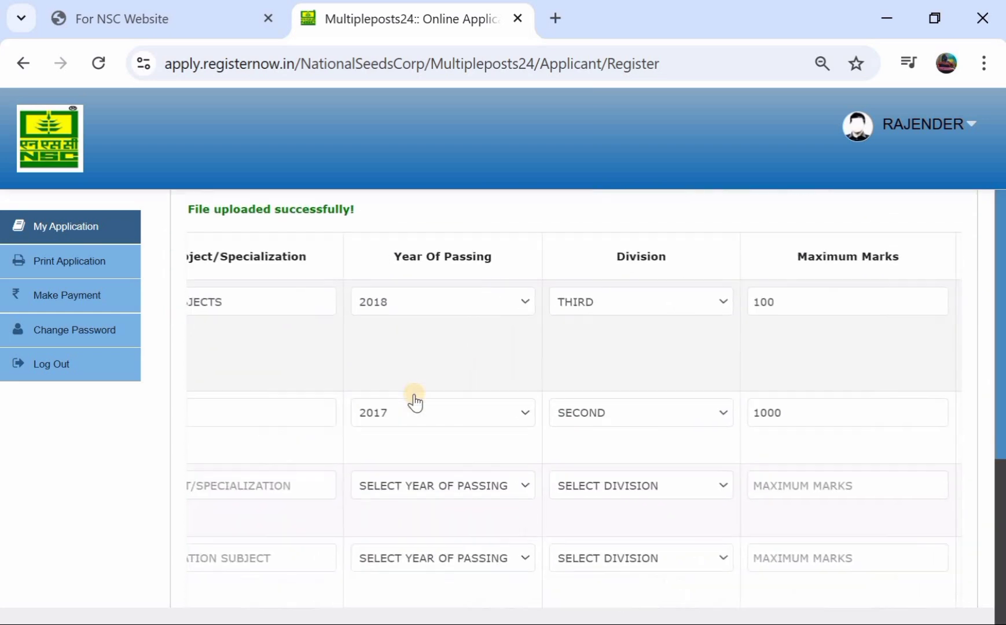
scroll(415, 394, "down", 2)
scroll(415, 395, "left", 4)
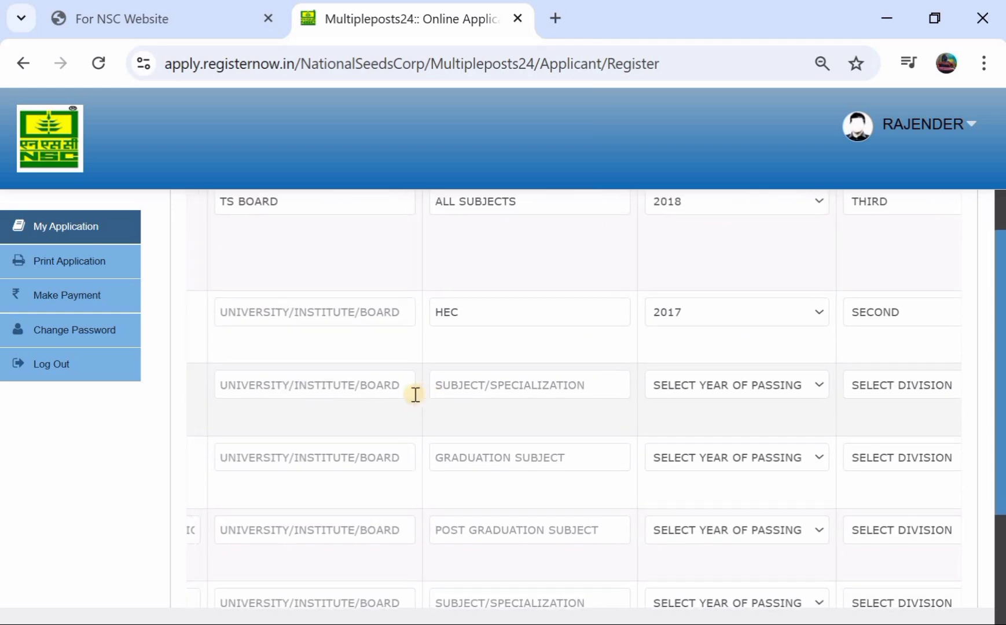
scroll(416, 395, "left", 3)
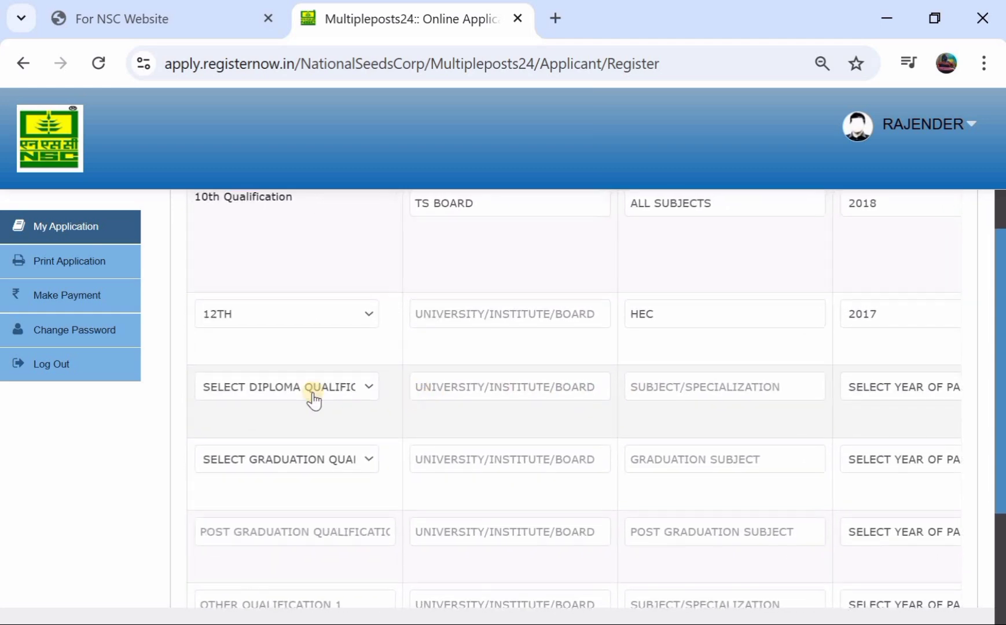
Choose B.COM as the graduation qualification and fill in its university and subject
left_click(283, 394)
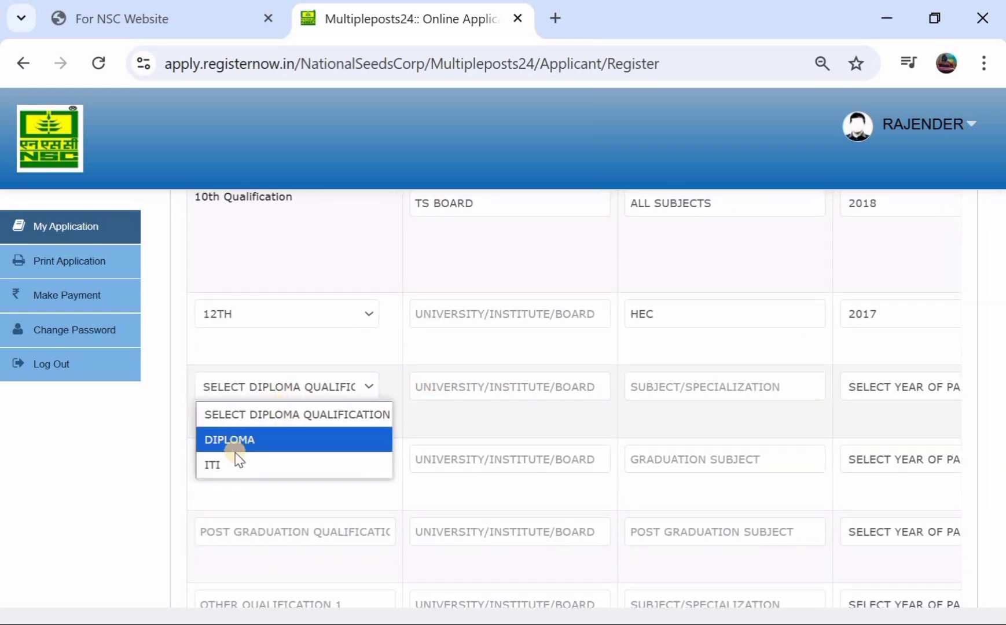
left_click(466, 410)
scroll(405, 417, "down", 1)
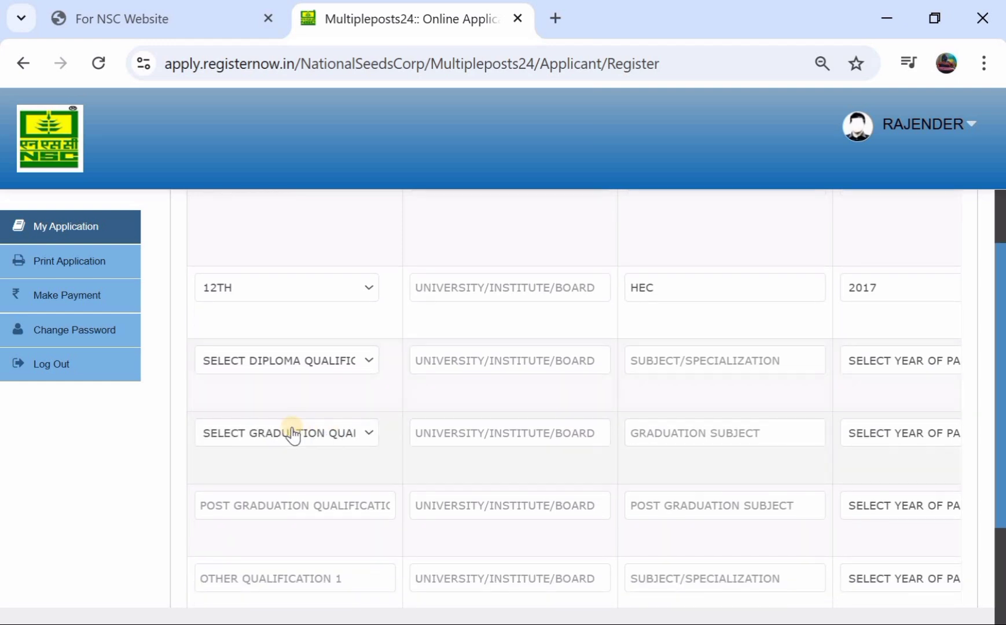
left_click(292, 433)
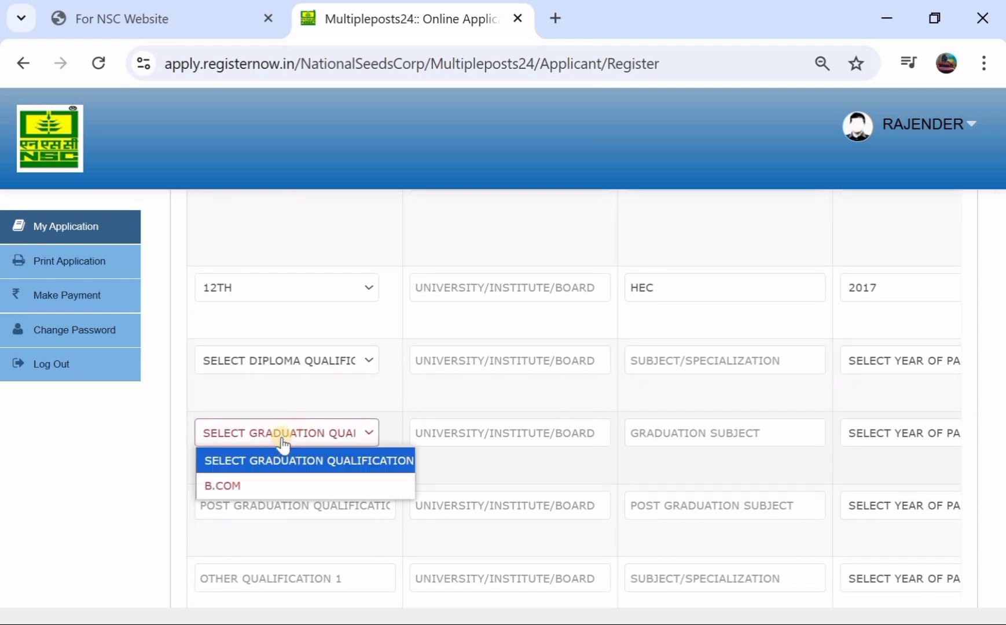
left_click(238, 486)
left_click(465, 435)
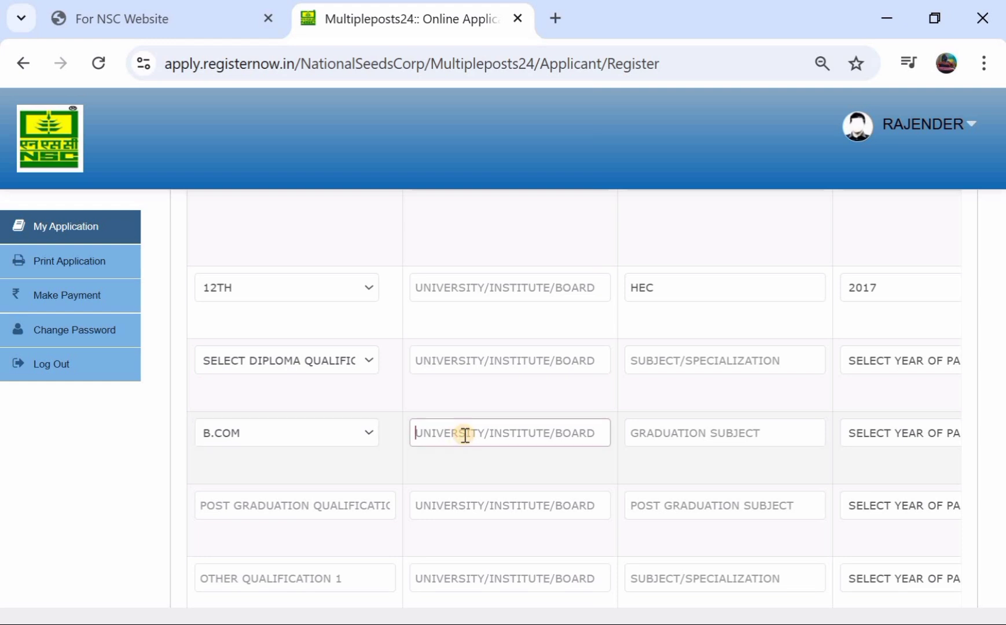
scroll(480, 433, "right", 2)
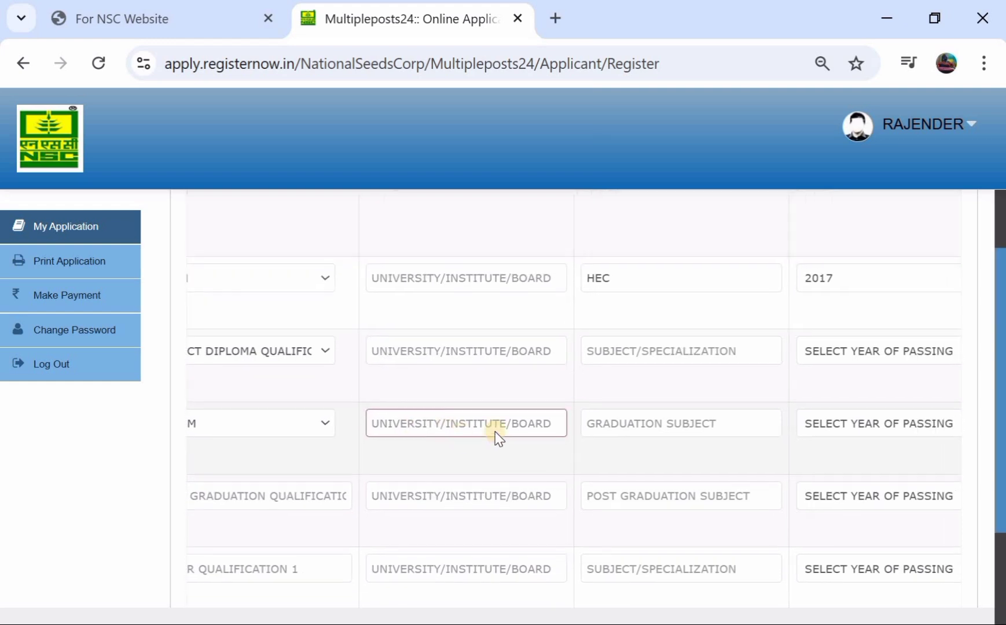
left_click(636, 421)
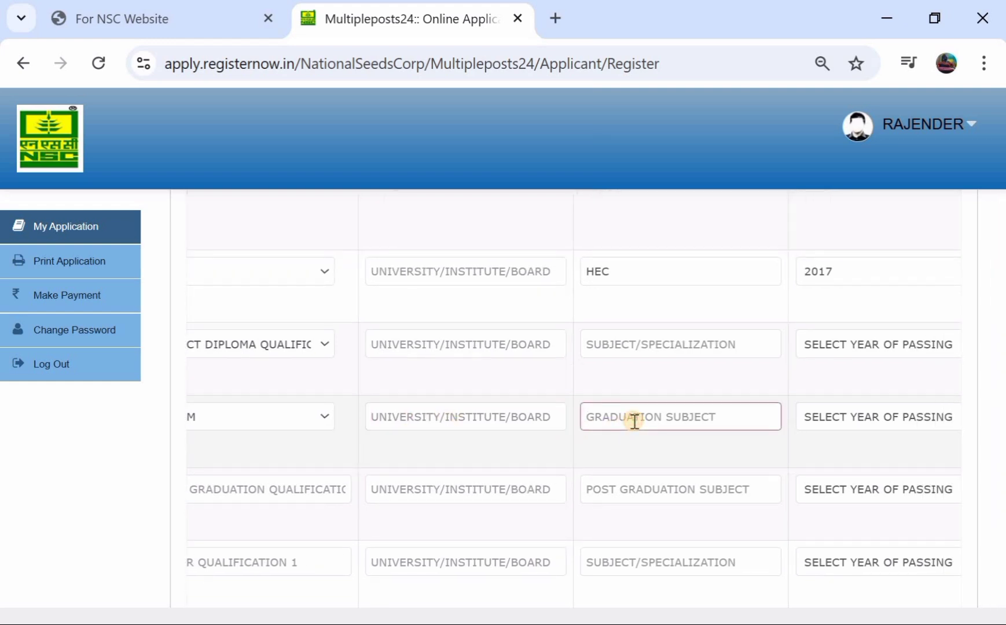
scroll(637, 425, "down", 1)
scroll(637, 426, "right", 2)
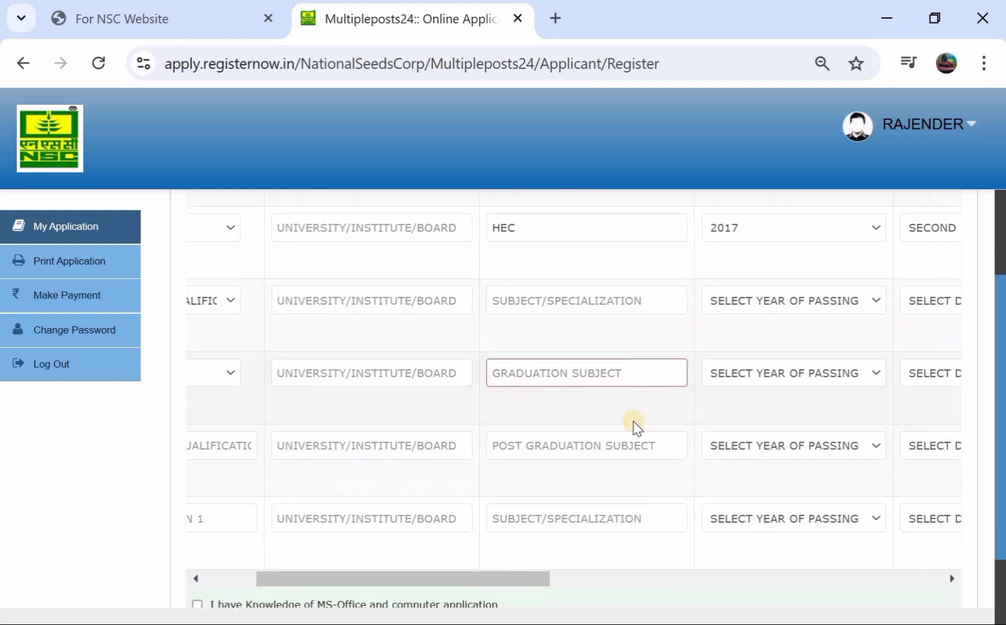
Set the graduation passing year to 2021 and the division to SECOND
left_click(771, 373)
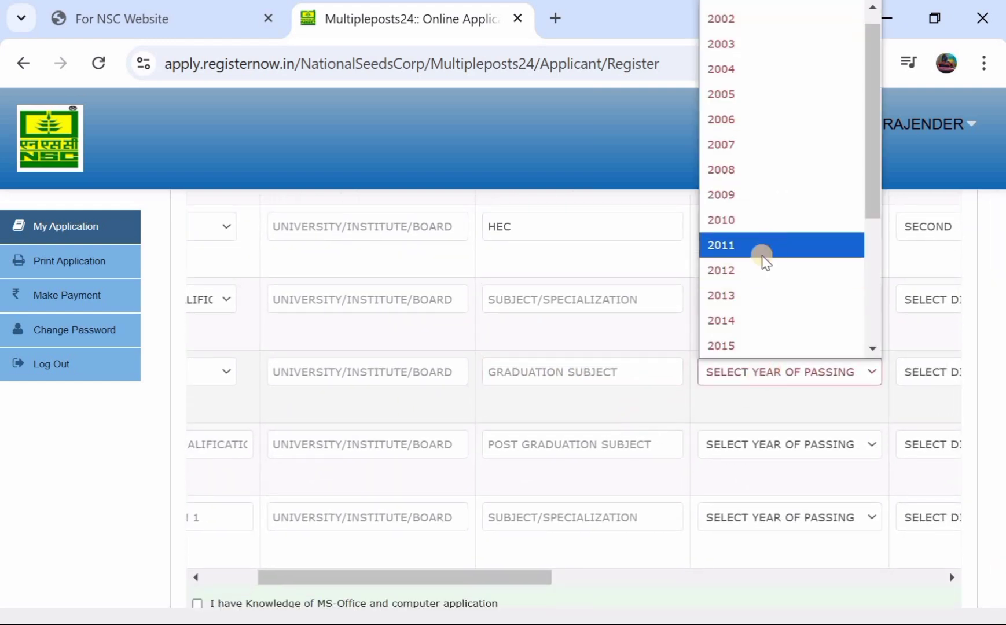
scroll(739, 294, "down", 3)
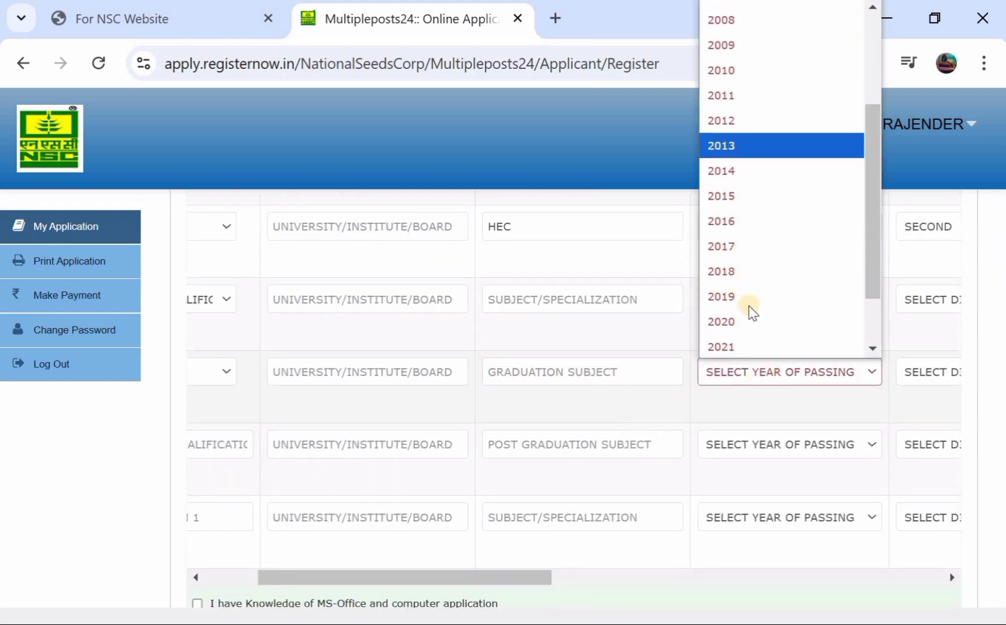
left_click(727, 346)
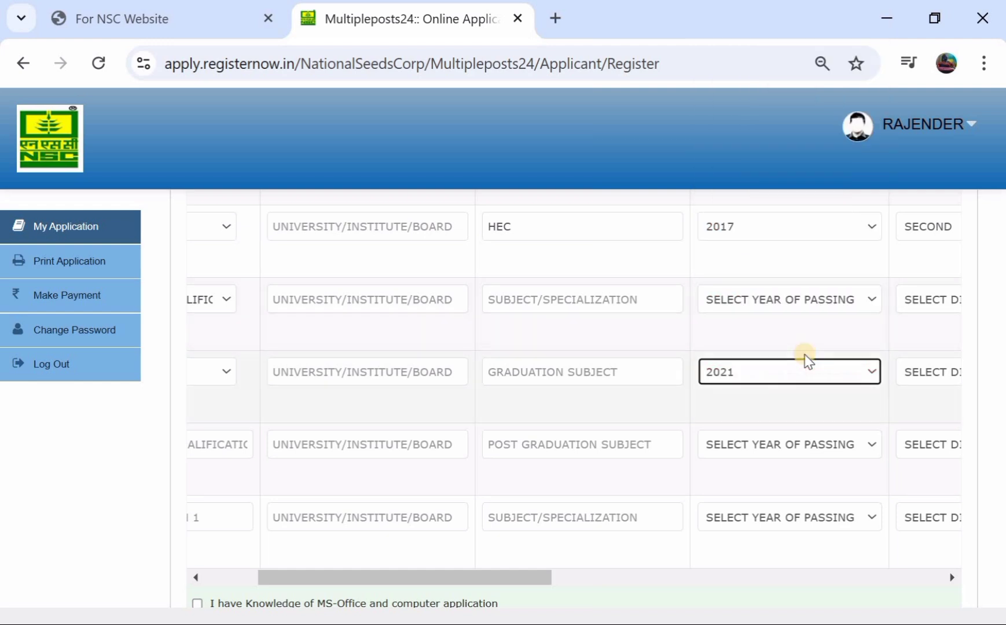
scroll(804, 355, "right", 3)
scroll(804, 356, "up", 1)
left_click(773, 391)
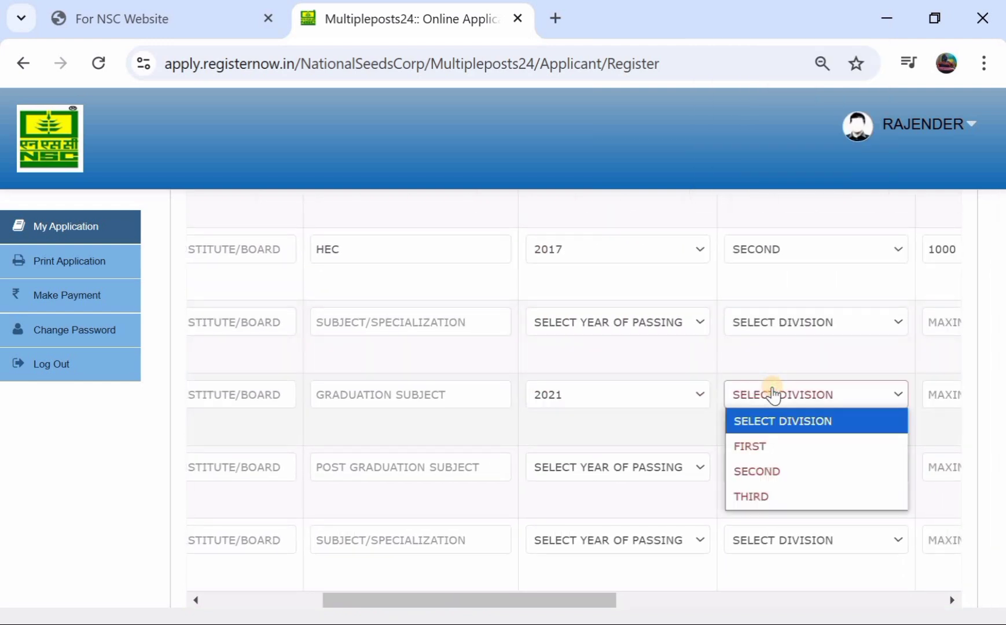
left_click(755, 472)
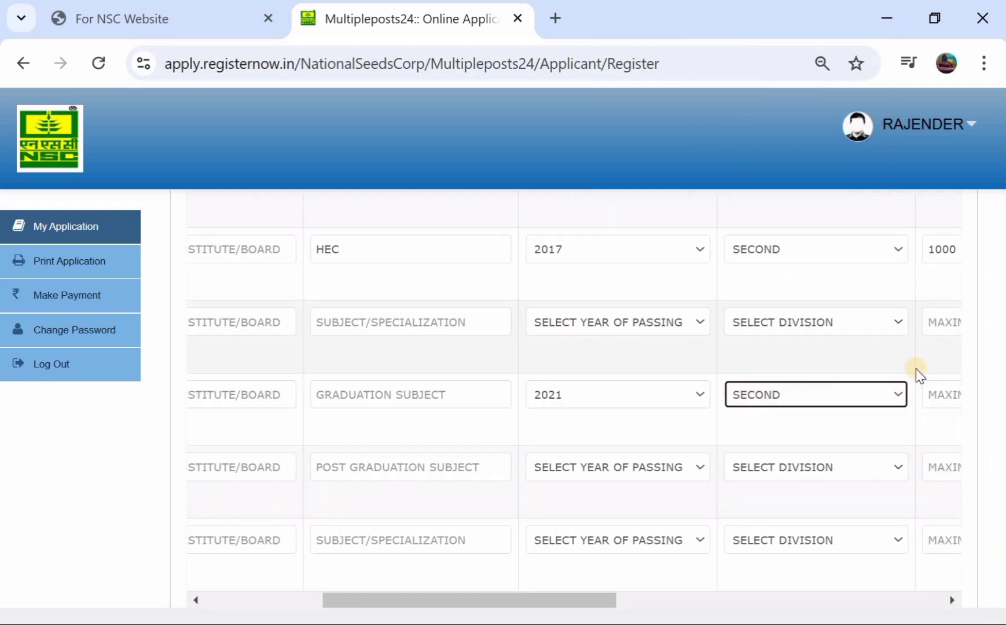
scroll(915, 372, "right", 2)
scroll(915, 372, "down", 1)
Enter 1000 maximum and 87 obtained graduation marks, giving 8.70 percent
left_click(870, 348)
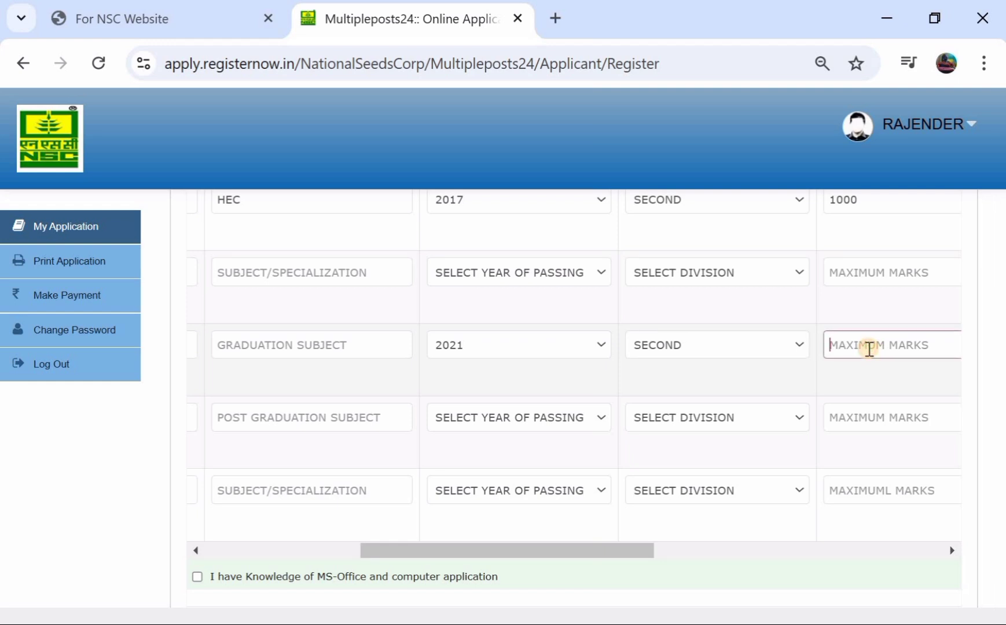
type("10")
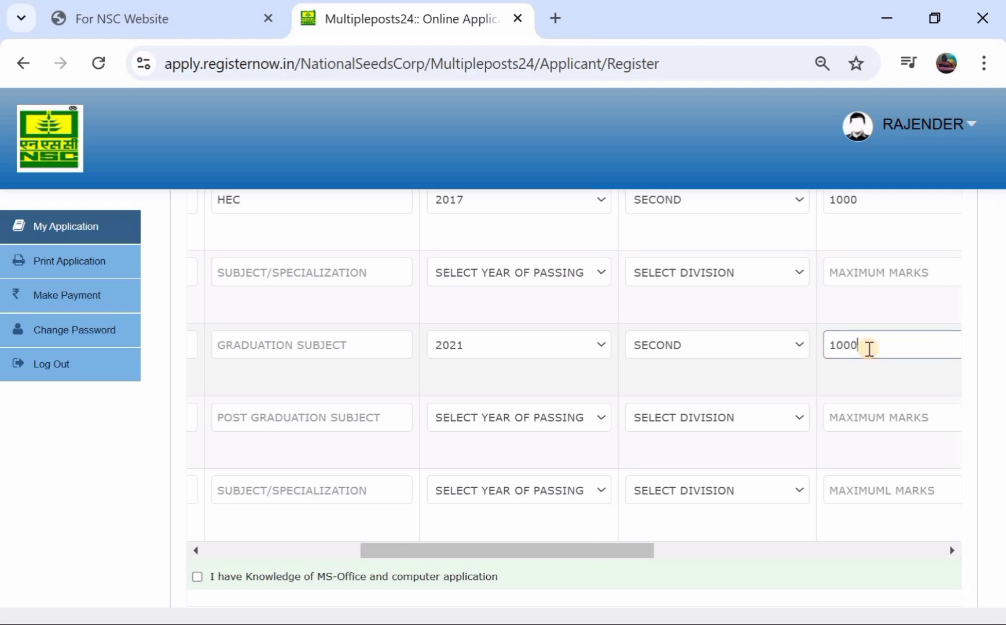
type("00")
scroll(870, 351, "right", 2)
scroll(892, 292, "down", 2)
left_click(904, 253)
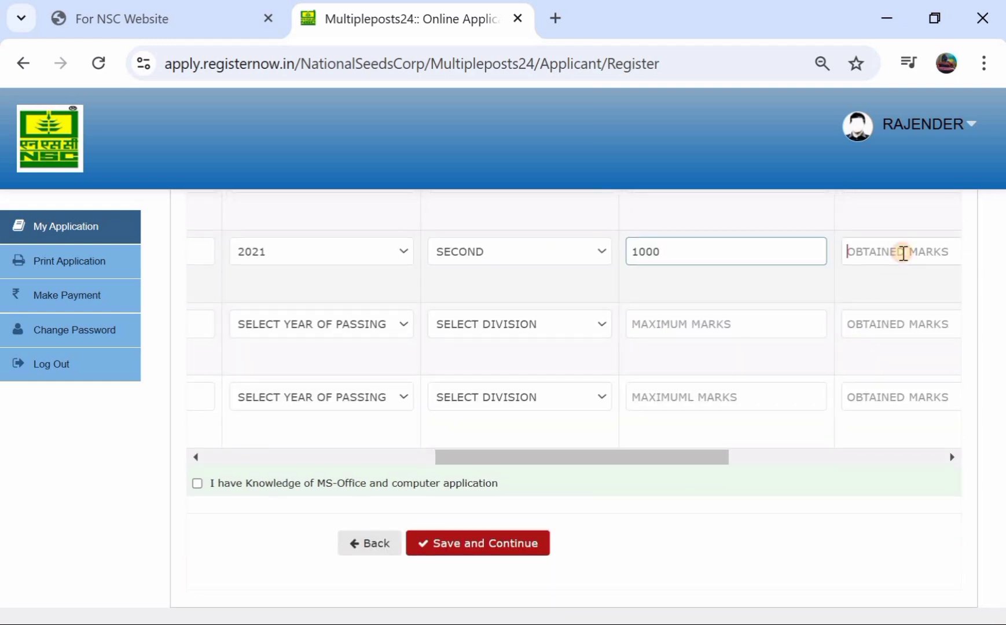
type("87")
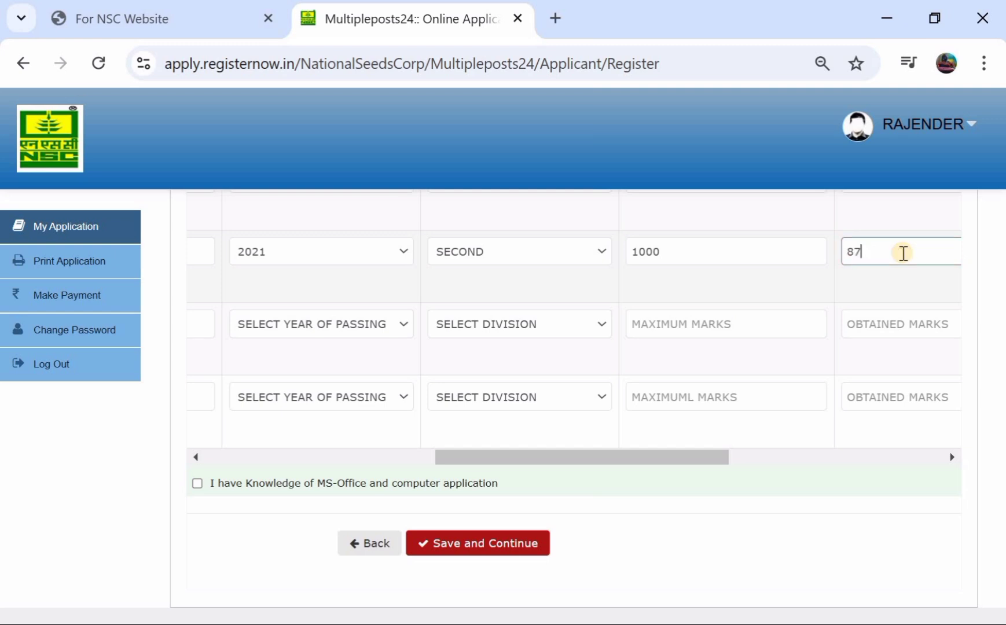
scroll(903, 253, "right", 3)
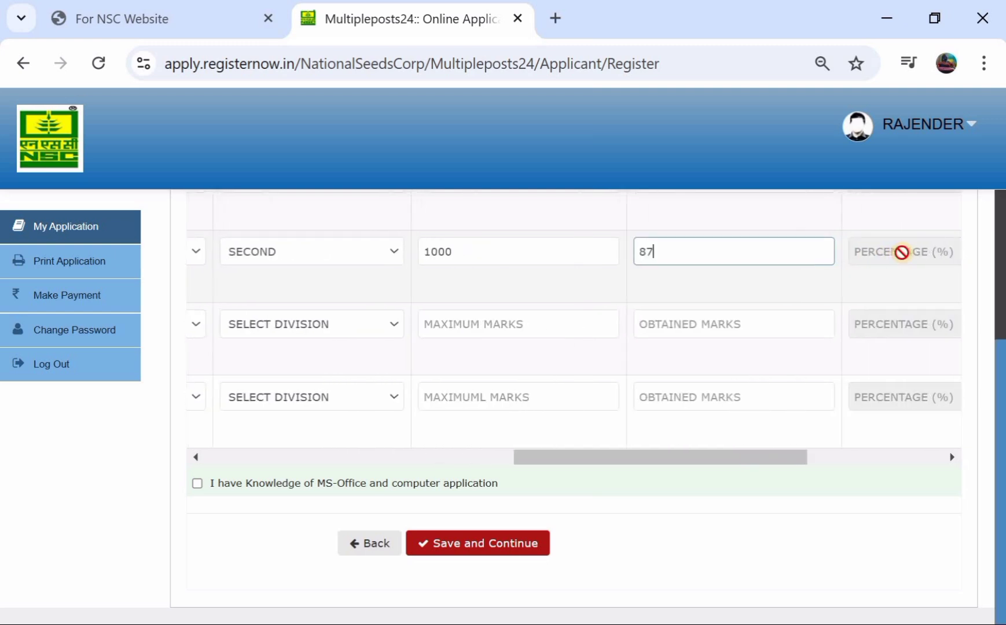
left_click(902, 253)
scroll(902, 253, "up", 1)
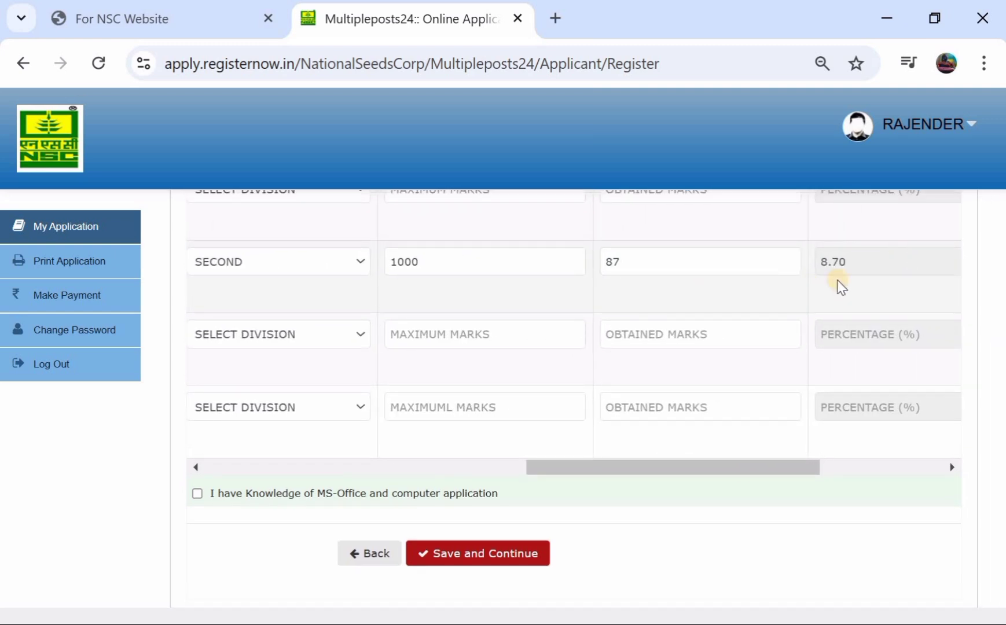
scroll(841, 285, "right", 3)
scroll(841, 285, "up", 1)
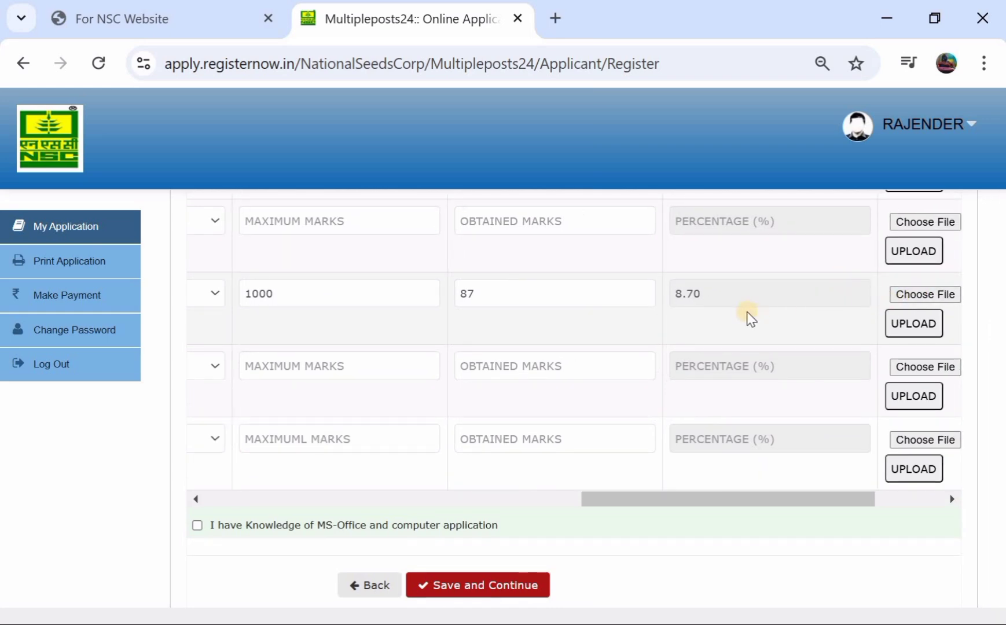
Tick 'I have Knowledge of MS-Office and computer application' and save the educational details
scroll(748, 315, "left", 5)
scroll(748, 315, "up", 4)
scroll(751, 317, "down", 5)
scroll(751, 318, "left", 6)
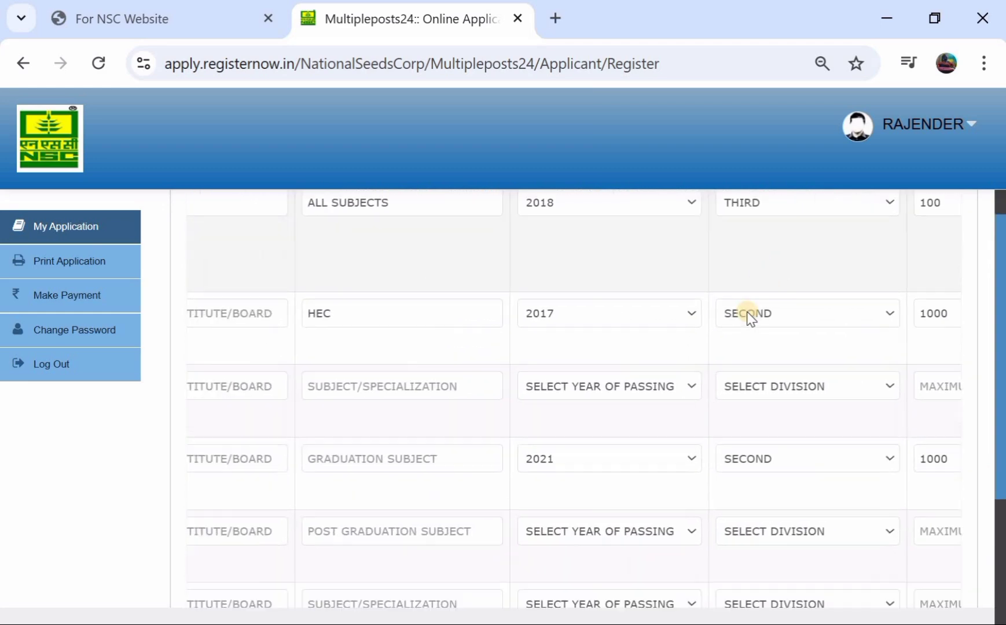
scroll(750, 315, "left", 3)
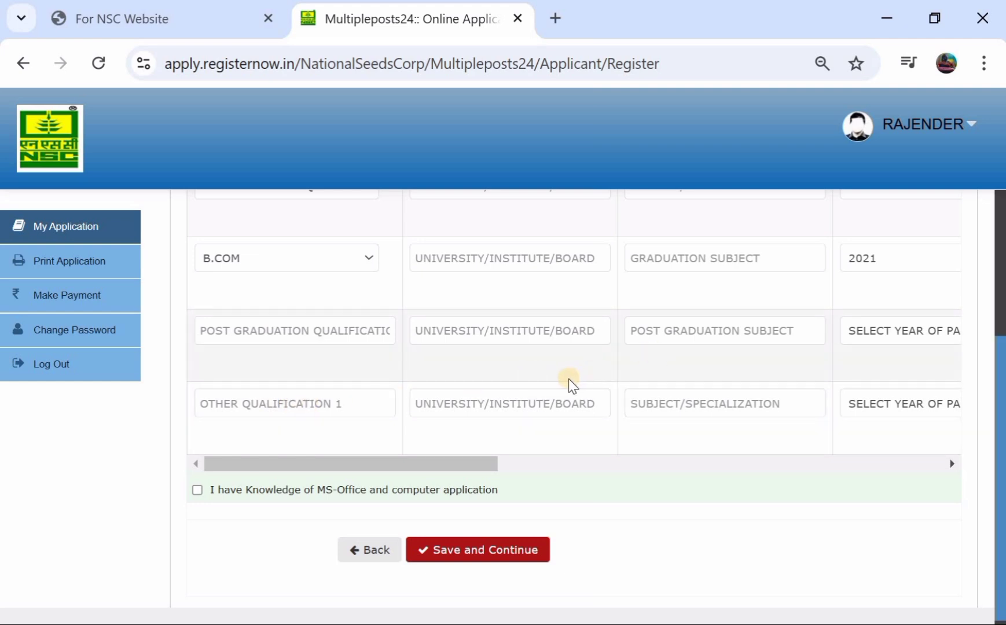
scroll(568, 379, "down", 1)
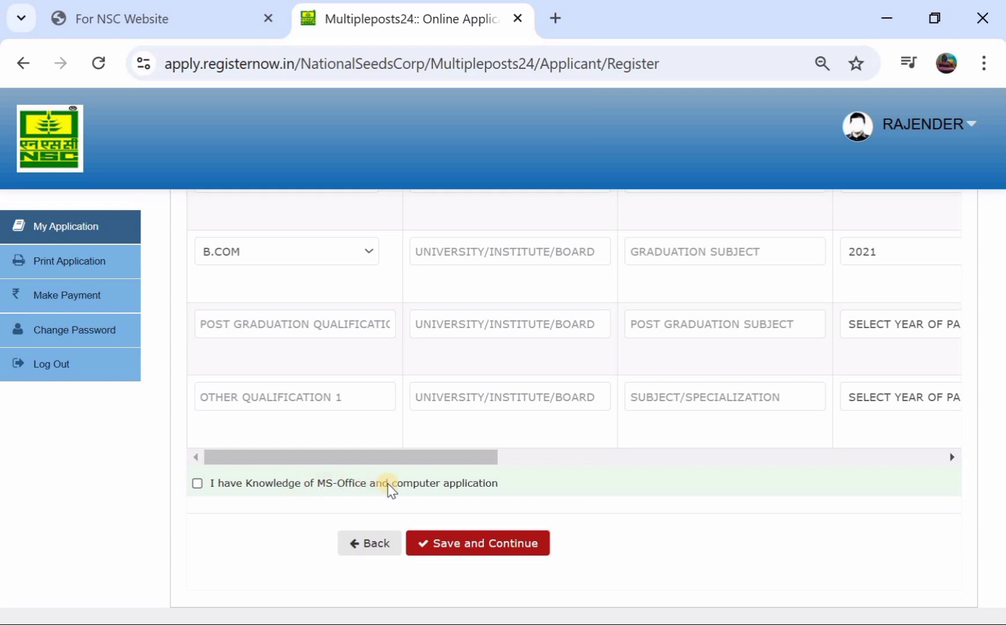
left_click(196, 484)
left_click(457, 544)
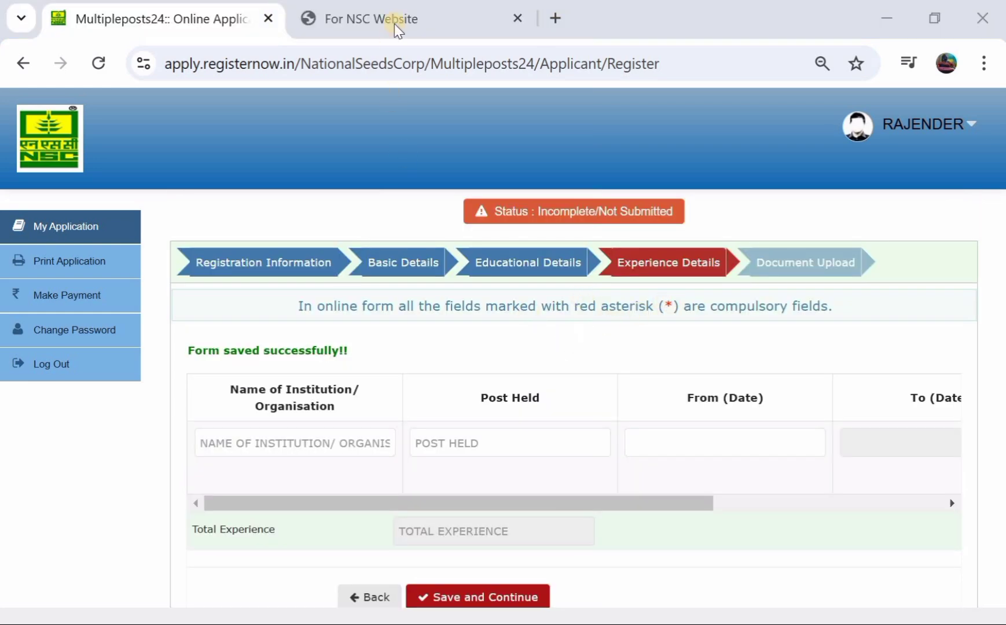
left_click(408, 8)
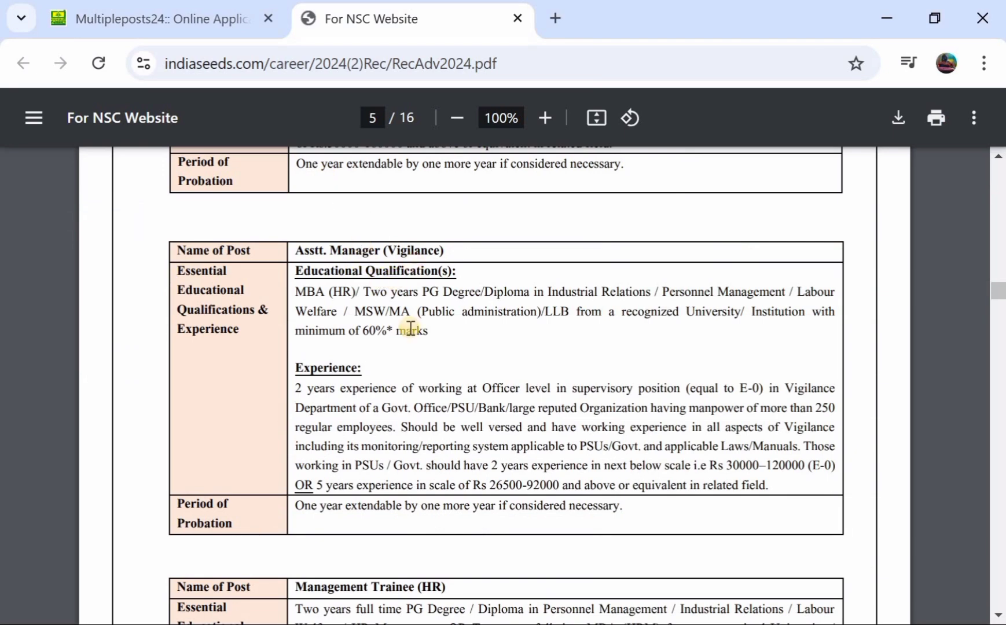
scroll(410, 328, "up", 3)
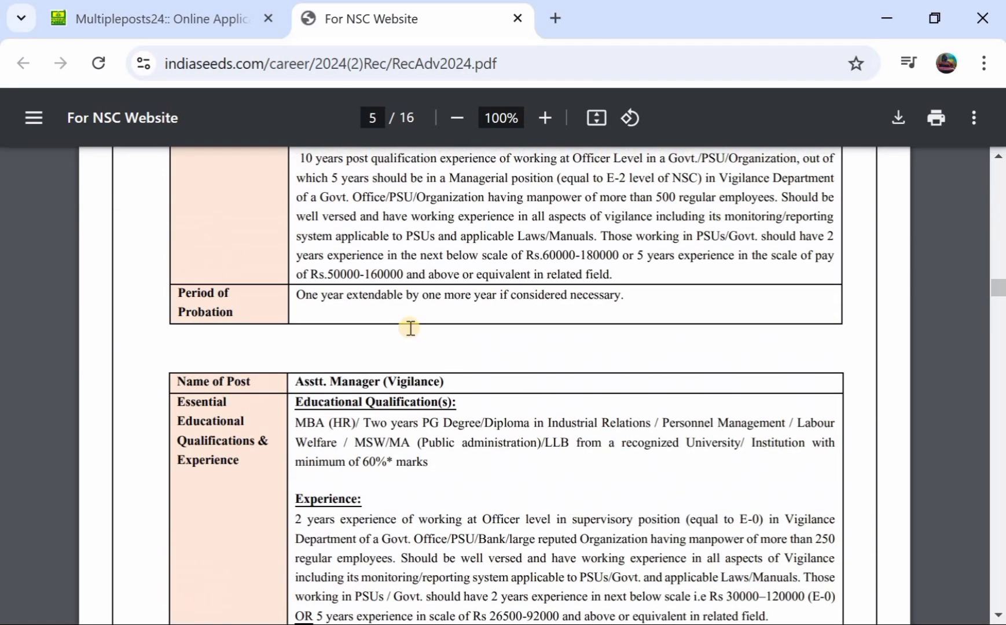
scroll(410, 328, "up", 3)
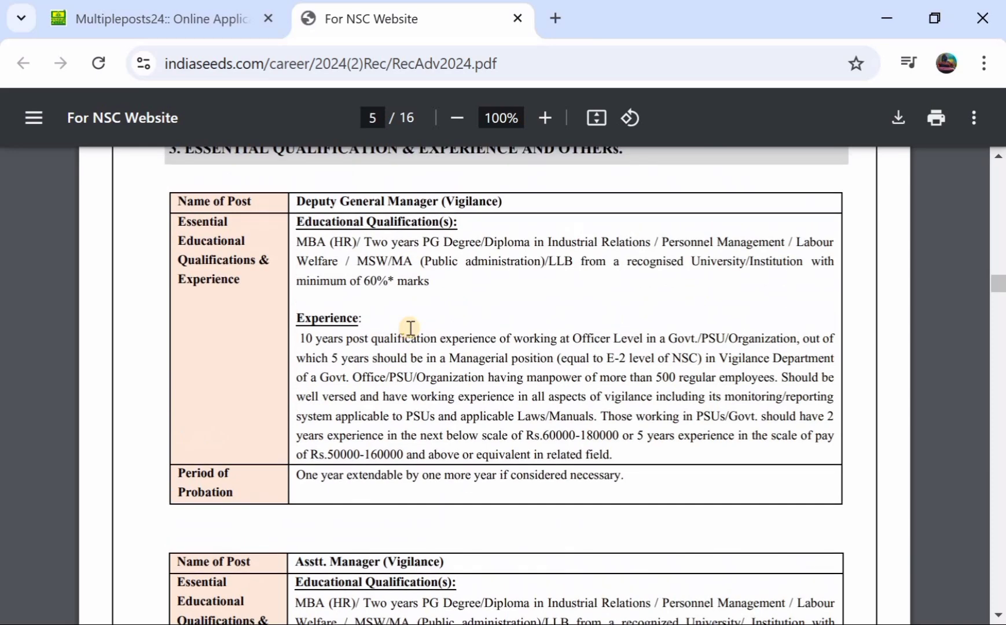
left_click(180, 21)
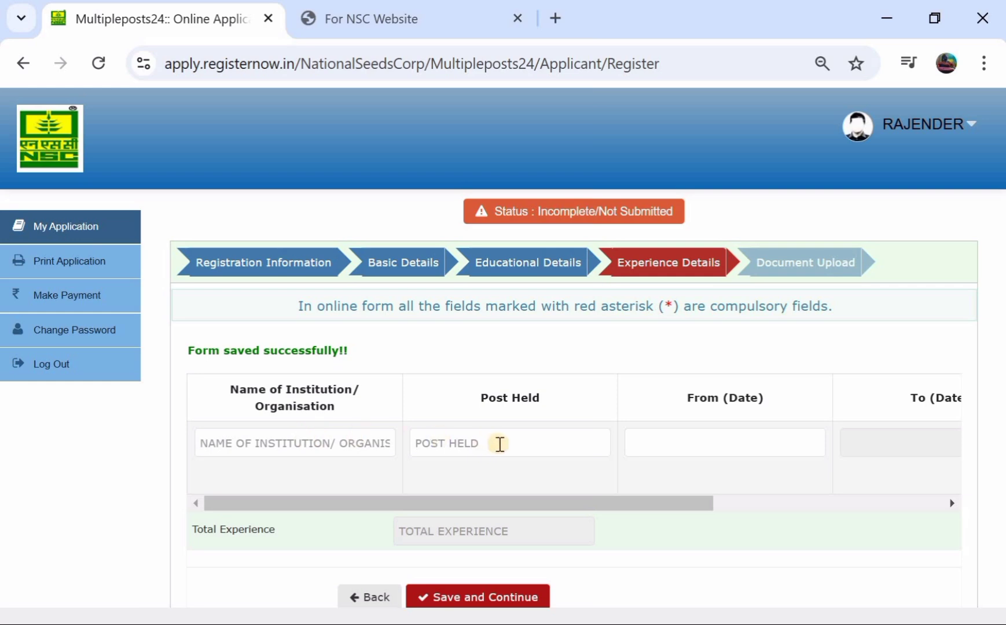
scroll(716, 445, "down", 2)
scroll(716, 445, "right", 3)
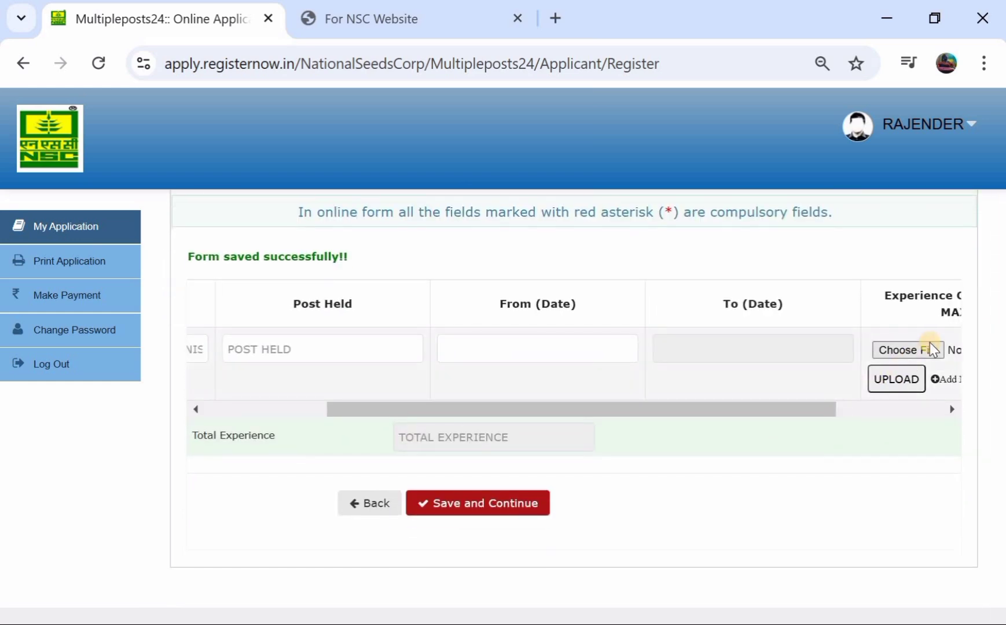
scroll(924, 350, "up", 1)
scroll(923, 350, "right", 1)
scroll(834, 368, "up", 2)
scroll(834, 368, "left", 2)
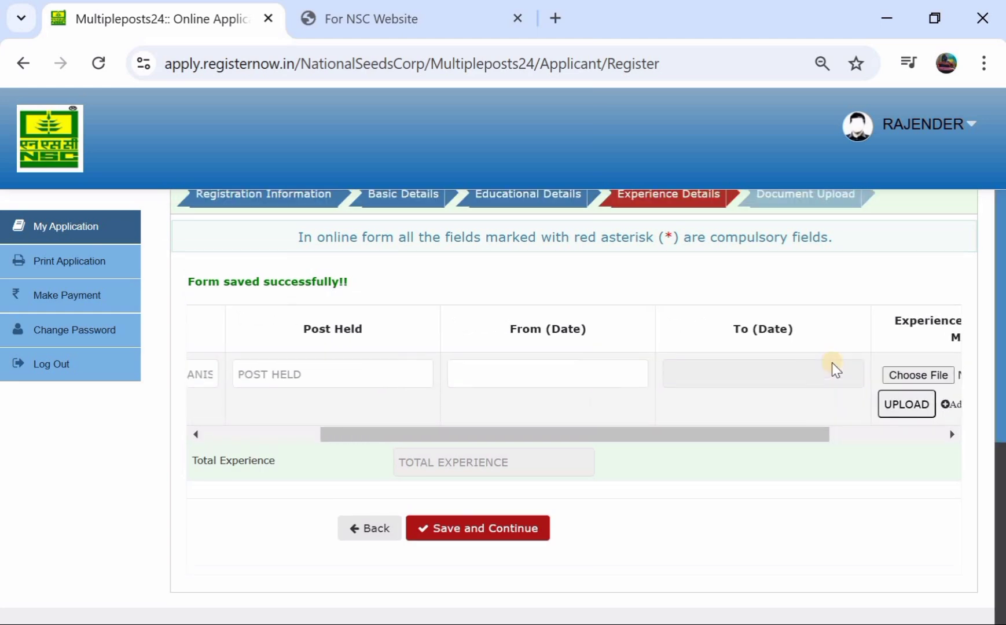
scroll(466, 401, "up", 2)
scroll(467, 401, "left", 3)
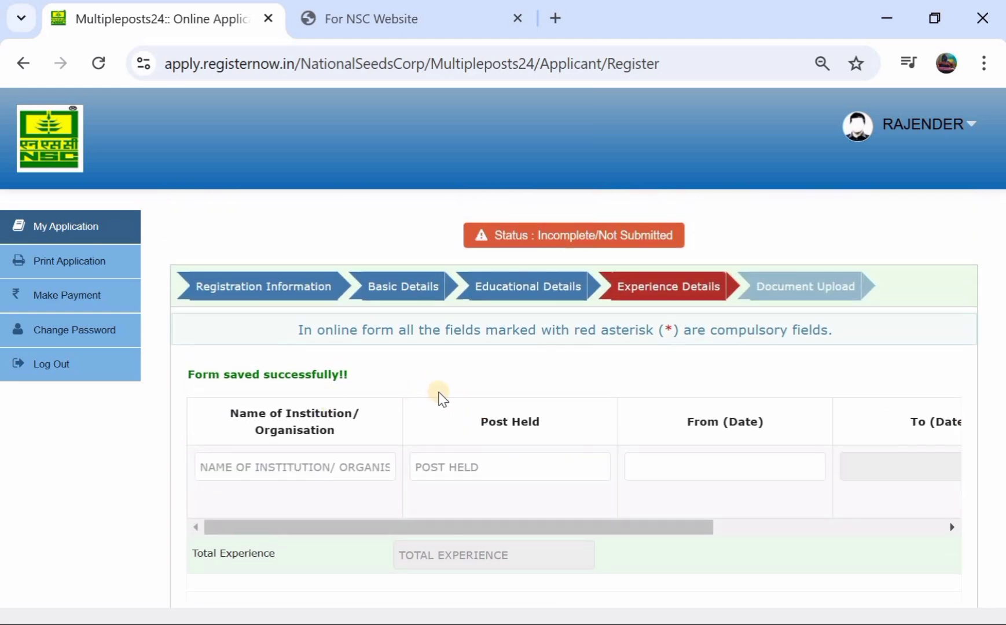
scroll(438, 393, "down", 2)
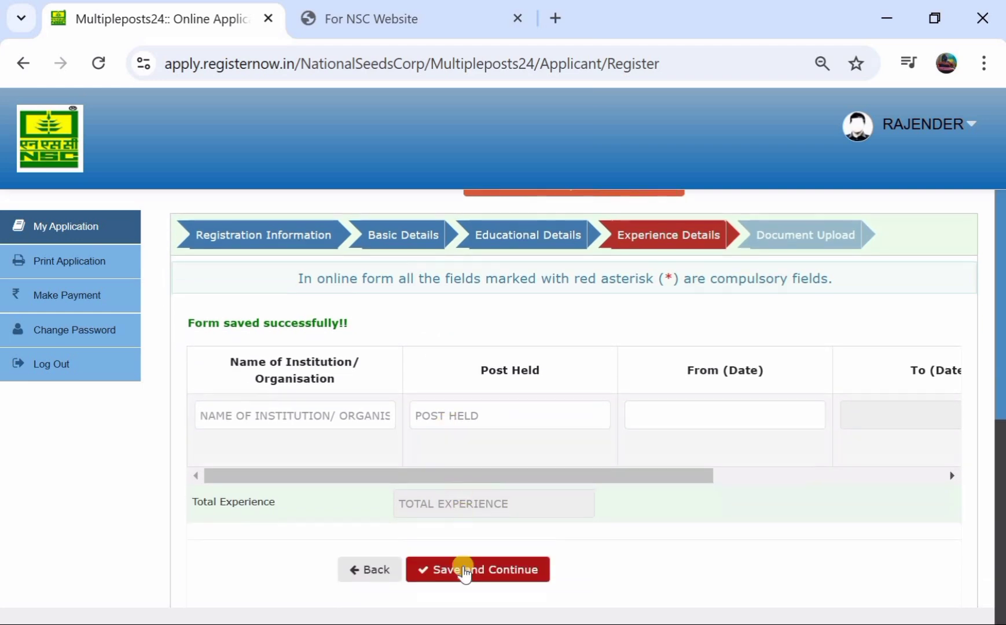
Skip the experience details and move on to the document upload section
left_click(463, 569)
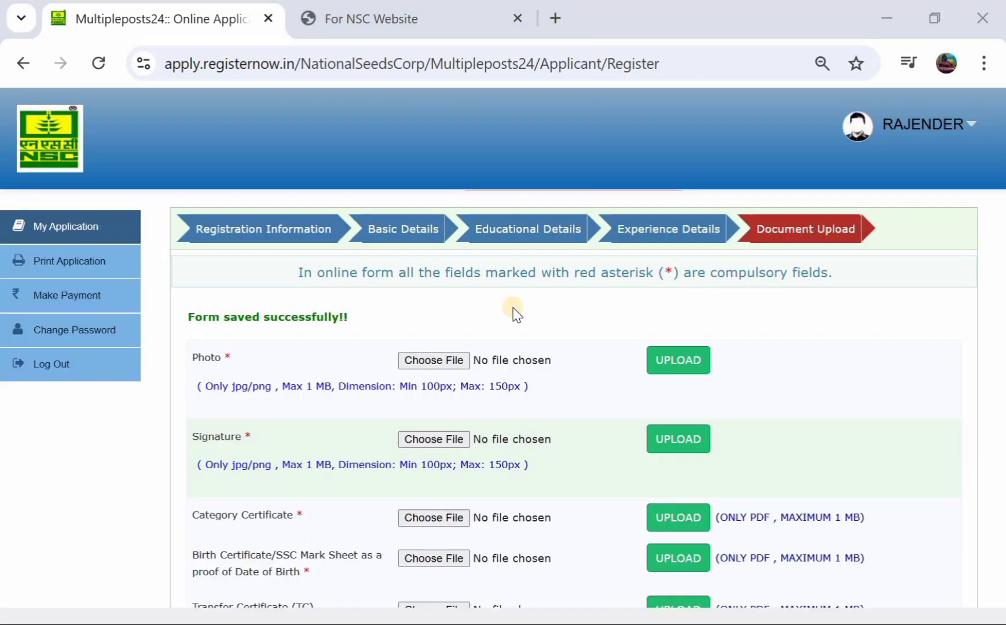
scroll(417, 317, "down", 1)
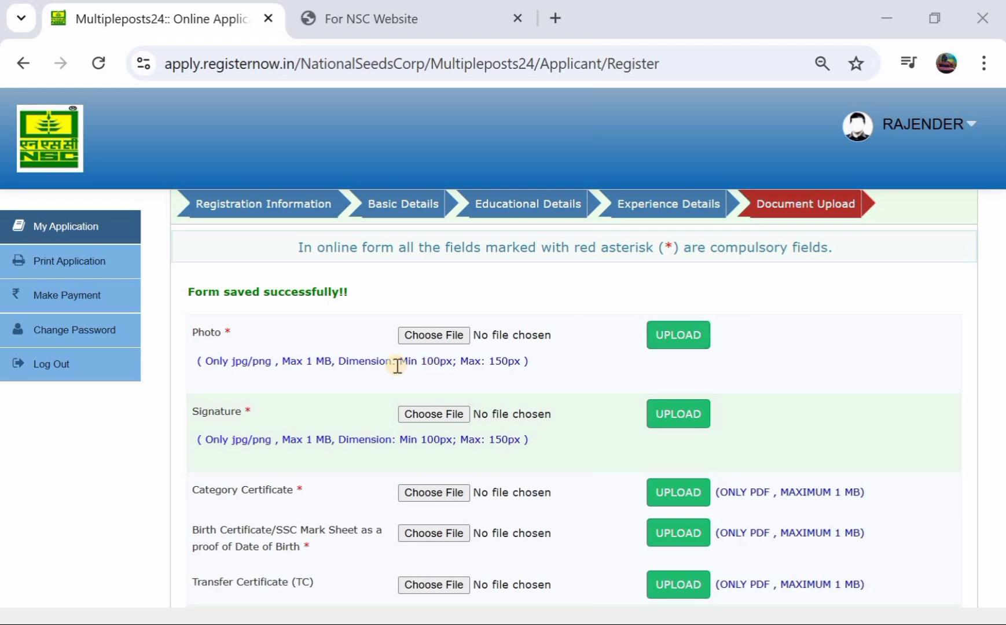
scroll(283, 401, "down", 1)
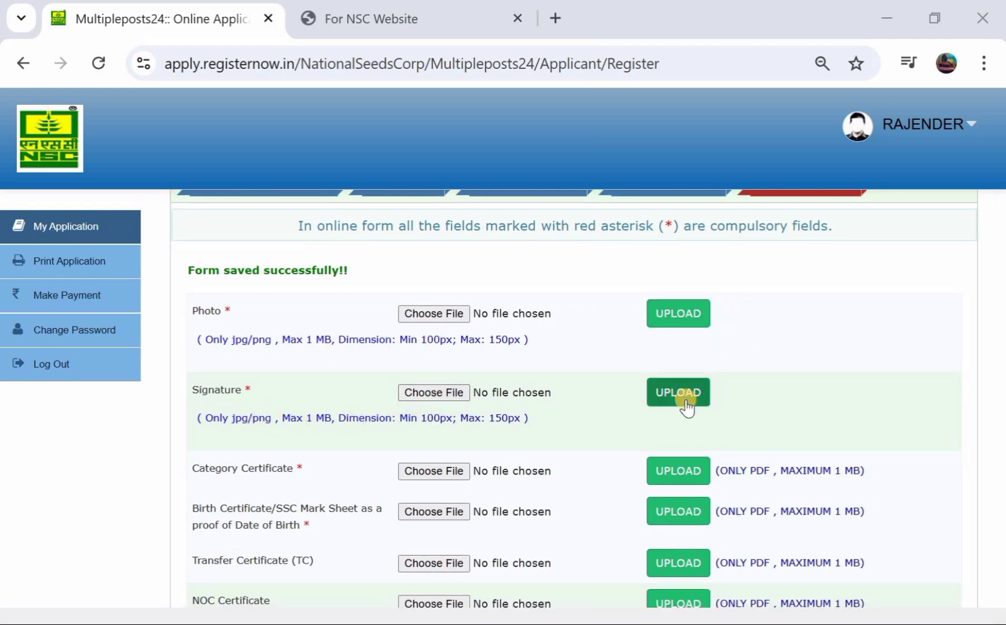
scroll(775, 395, "down", 2)
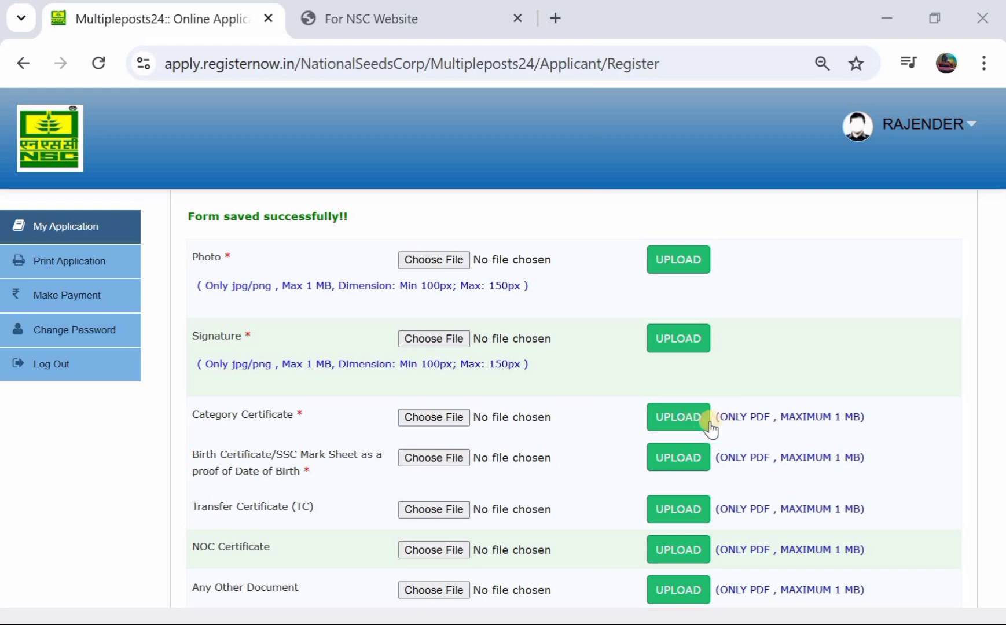
Review the upload slots, noting the PDF-only rule for category and birth certificates
left_click_drag(727, 417, 779, 417)
scroll(548, 377, "down", 1)
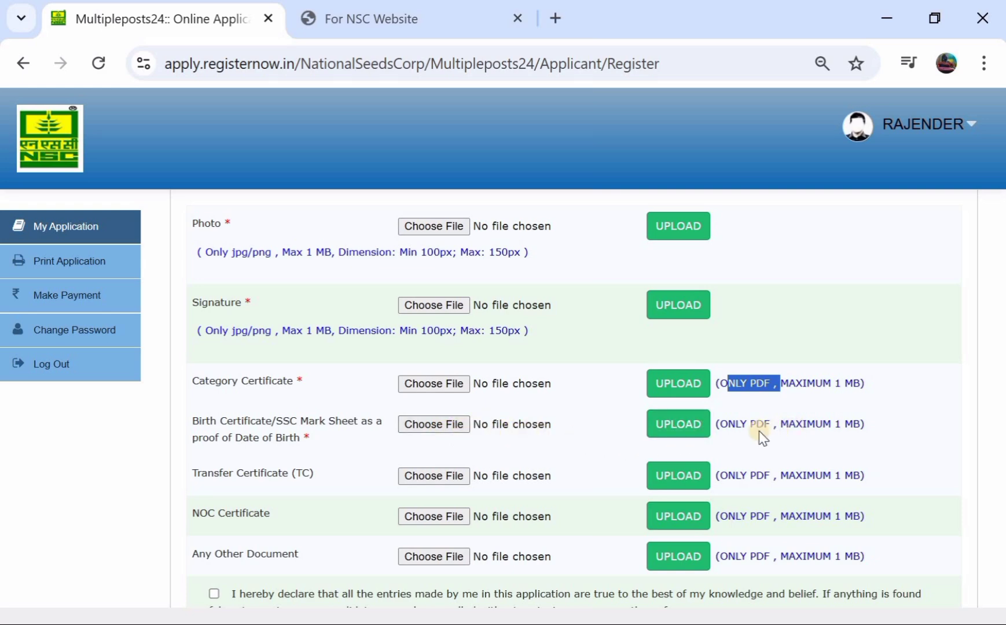
left_click_drag(721, 426, 764, 424)
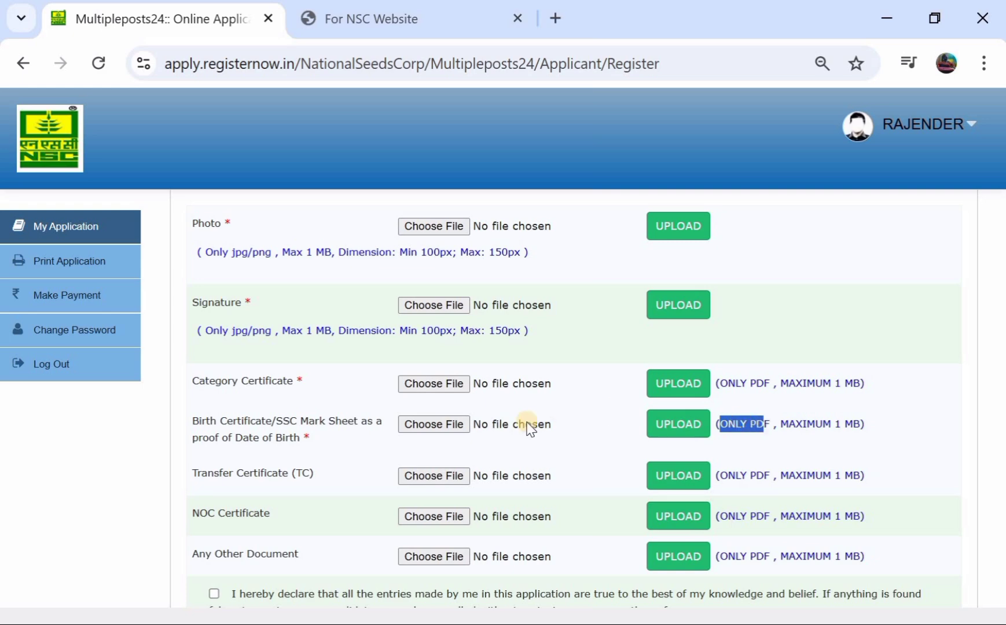
scroll(464, 439, "down", 1)
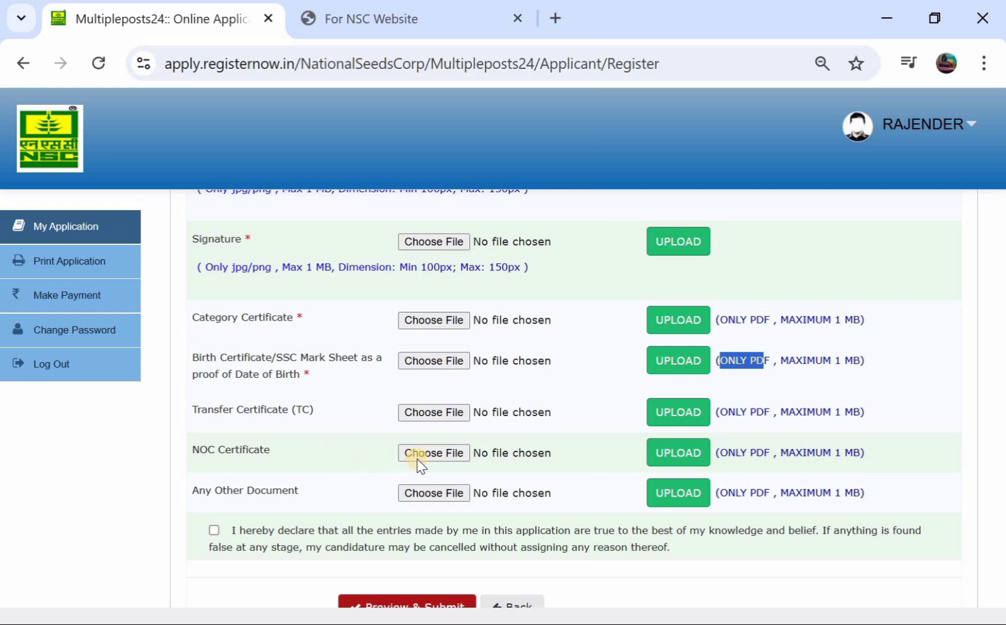
scroll(537, 457, "down", 1)
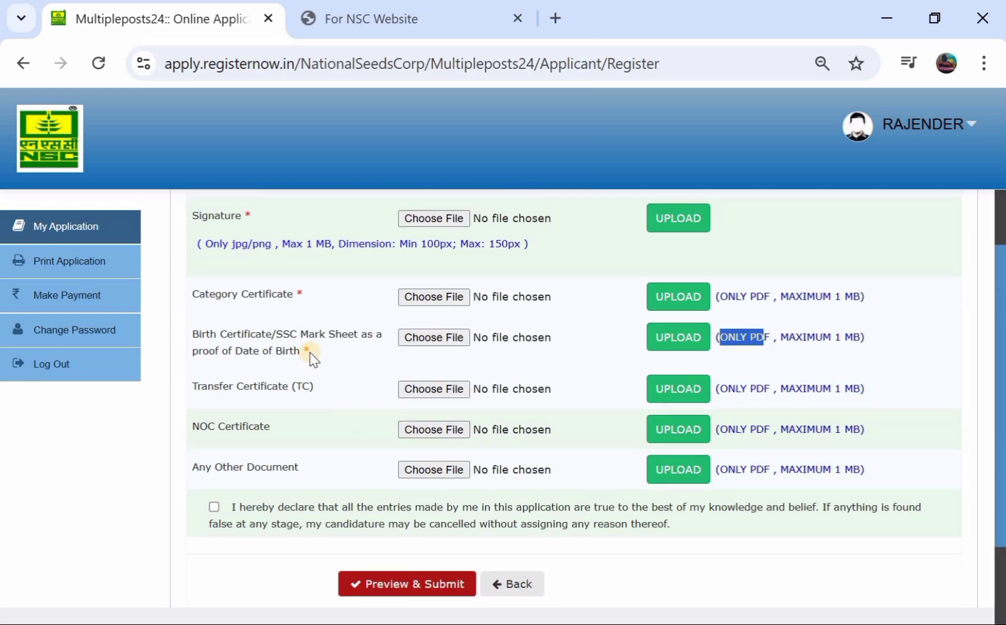
scroll(258, 288, "up", 1)
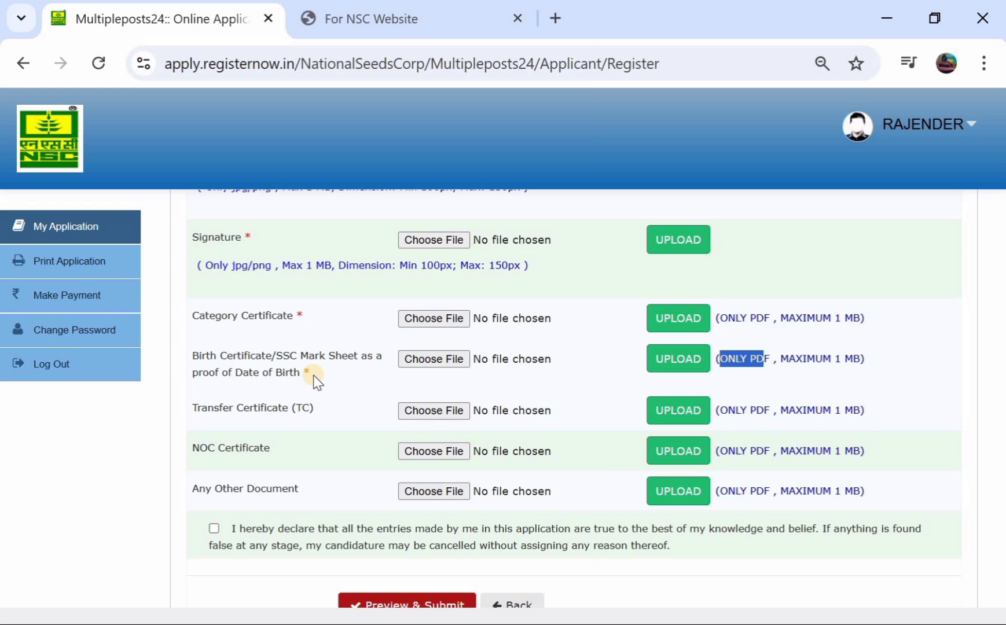
scroll(287, 289, "down", 1)
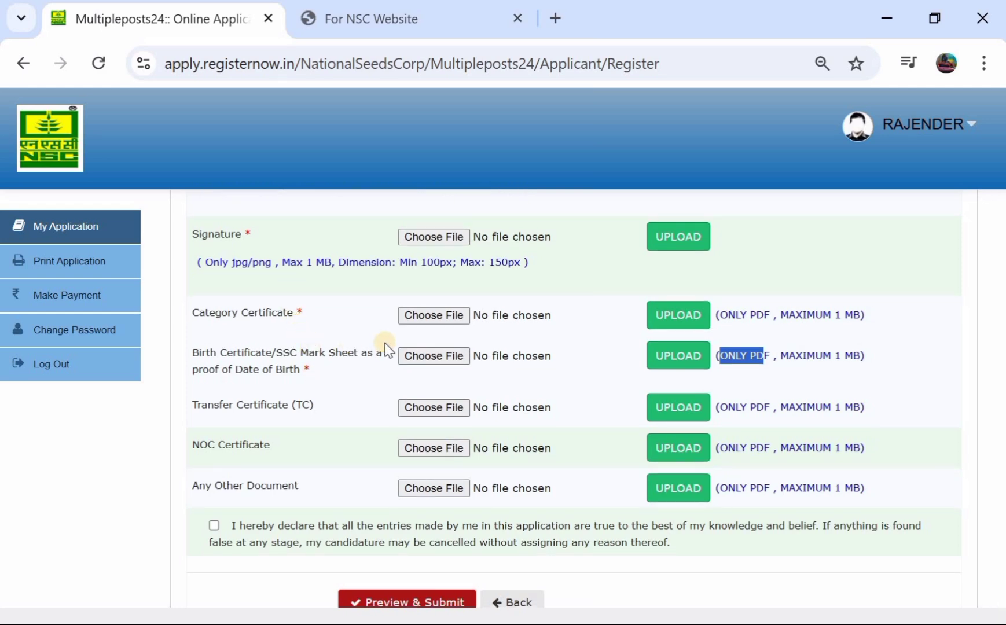
scroll(387, 349, "down", 1)
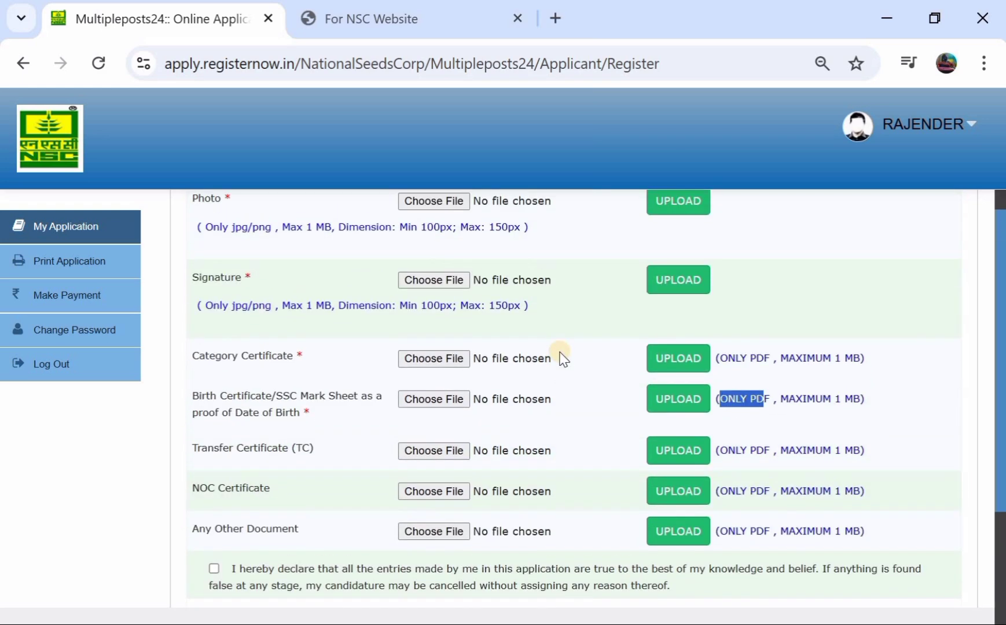
scroll(560, 359, "down", 2)
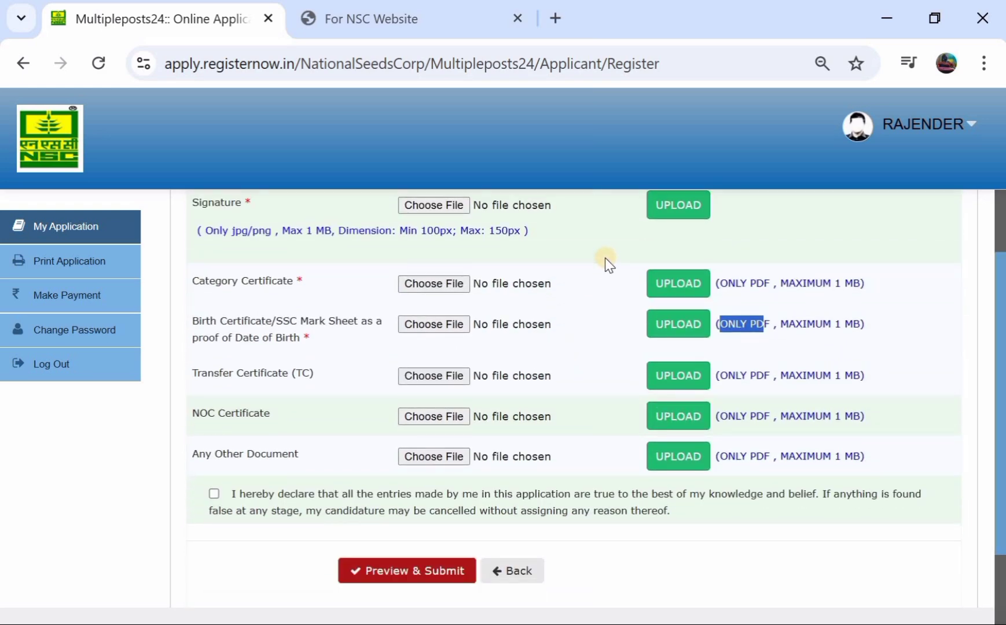
scroll(569, 272, "down", 1)
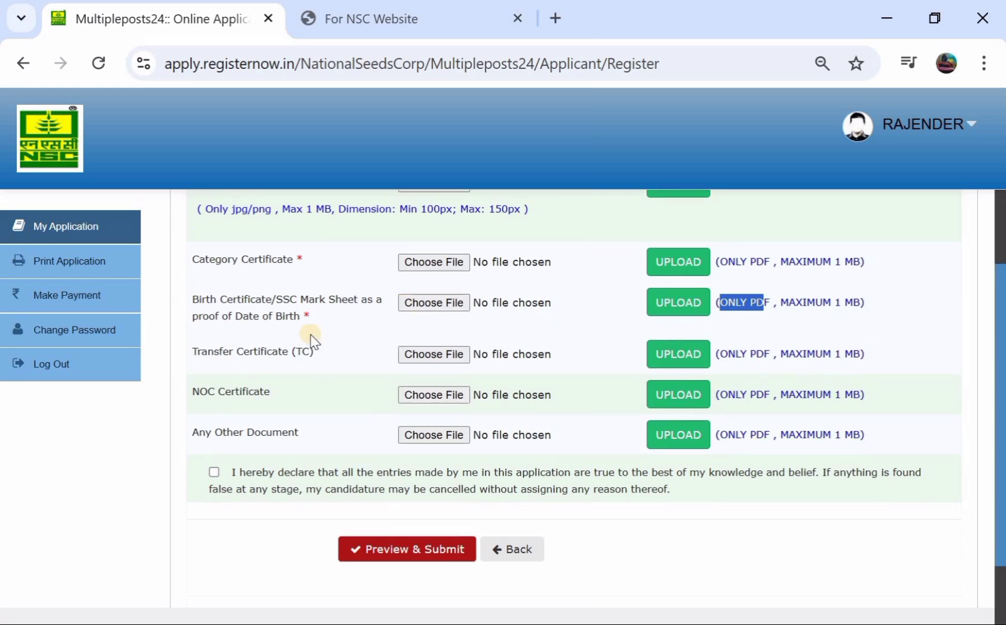
Tick the declaration, choose Preview & Submit, and scroll through the preview to Submit Form
left_click(214, 473)
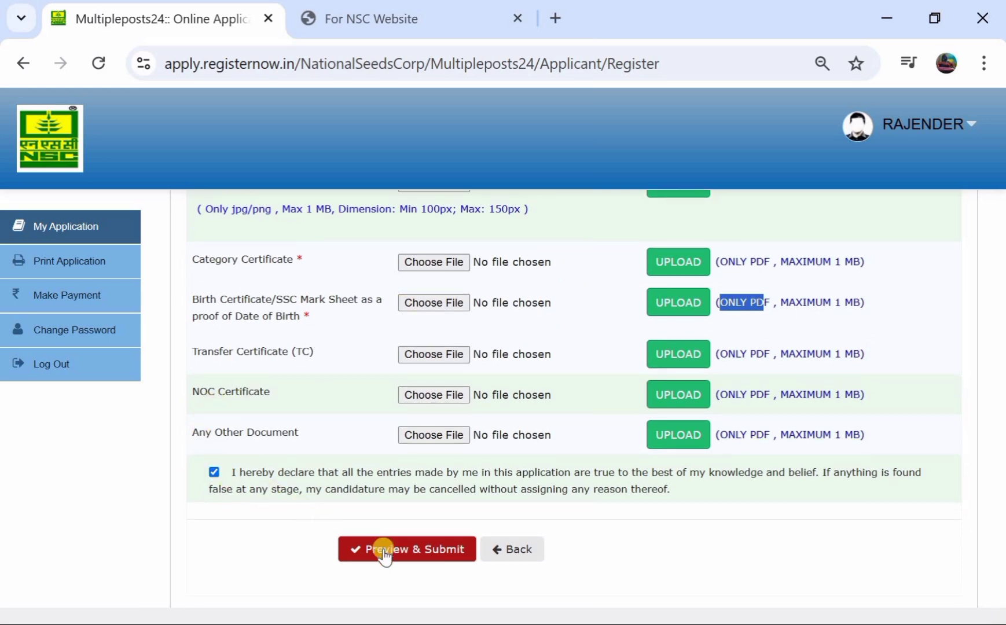
left_click(394, 549)
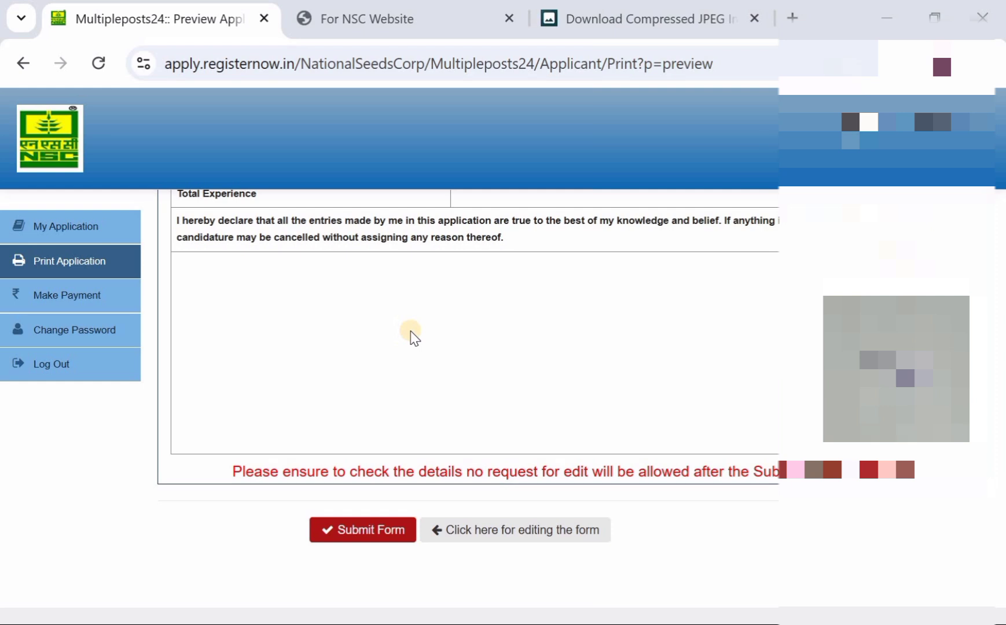
scroll(414, 339, "up", 1)
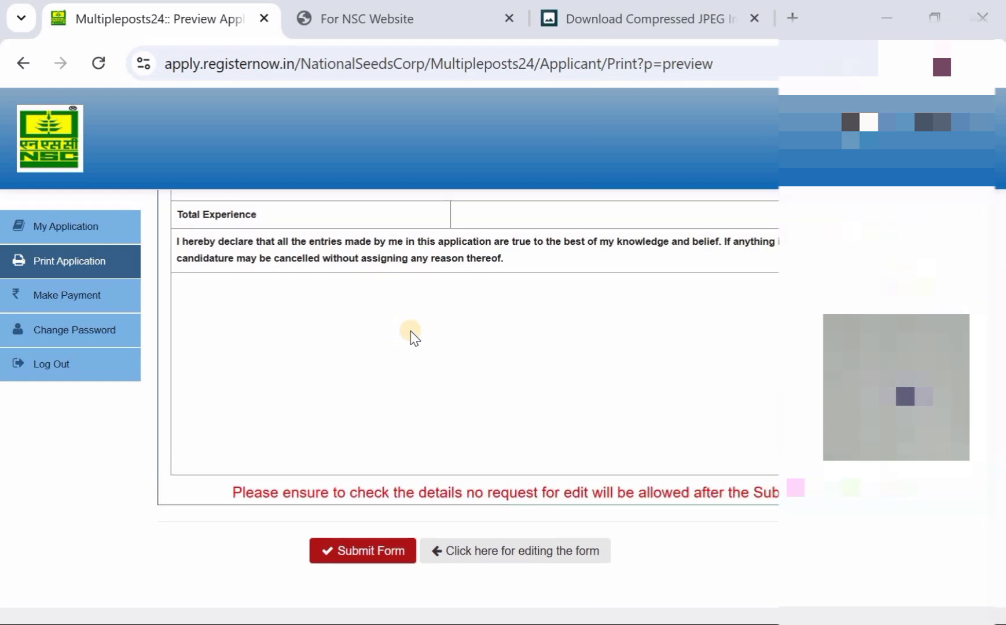
scroll(414, 338, "up", 1)
scroll(415, 339, "up", 2)
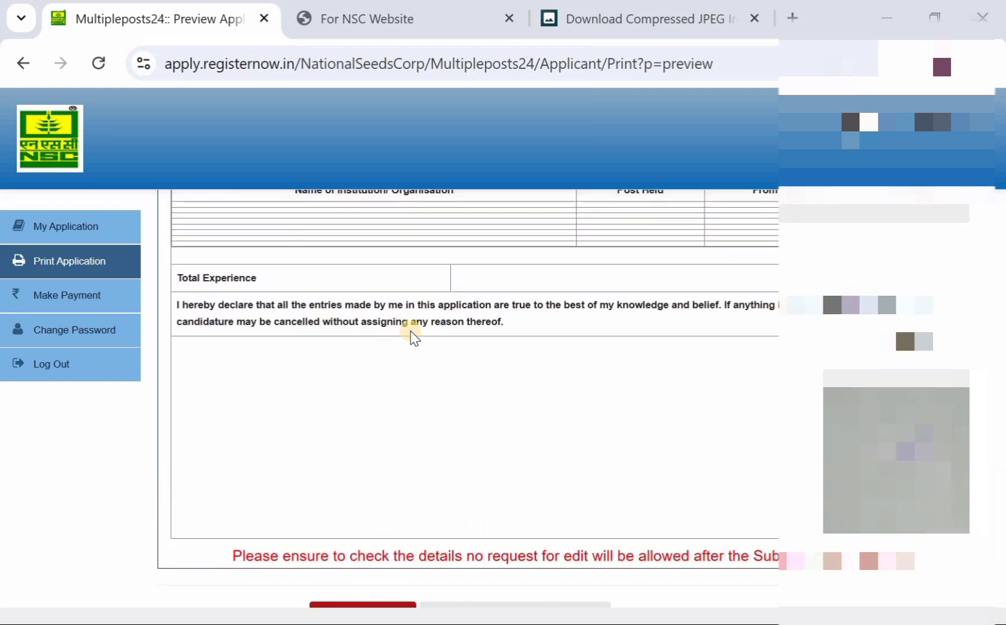
scroll(414, 338, "up", 1)
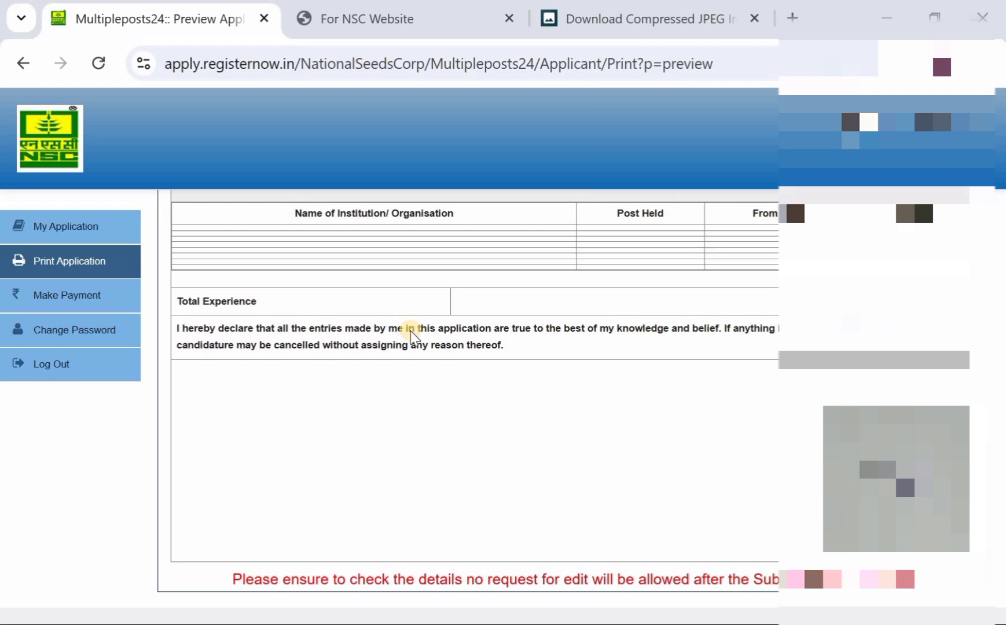
scroll(412, 336, "up", 1)
scroll(411, 335, "up", 1)
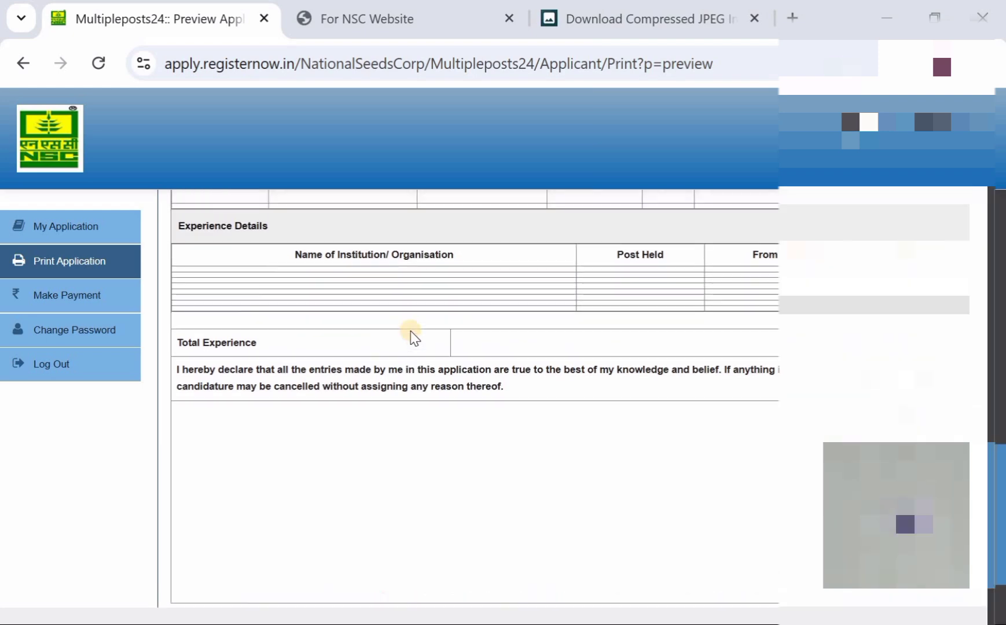
scroll(412, 336, "down", 3)
scroll(412, 335, "down", 2)
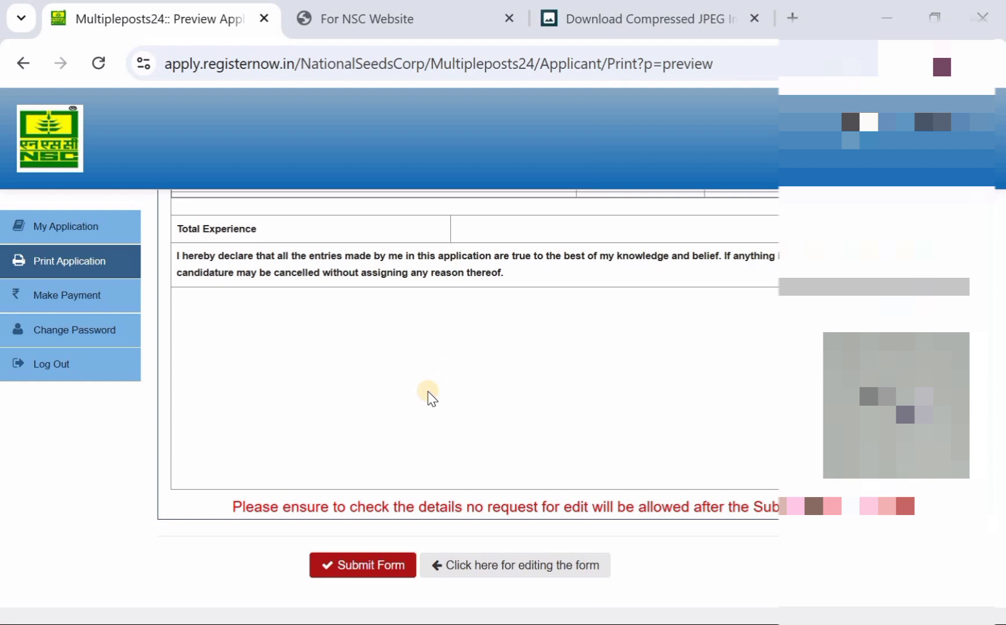
Submit the form and confirm, leaving status Submitted/Payment Pending with a ₹590 fee
left_click(358, 563)
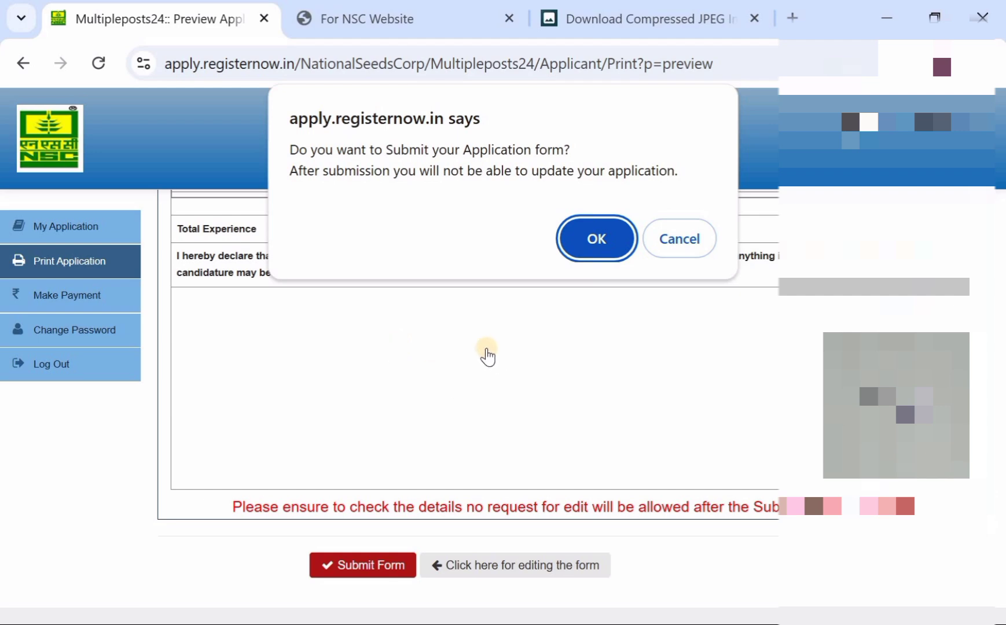
left_click(591, 235)
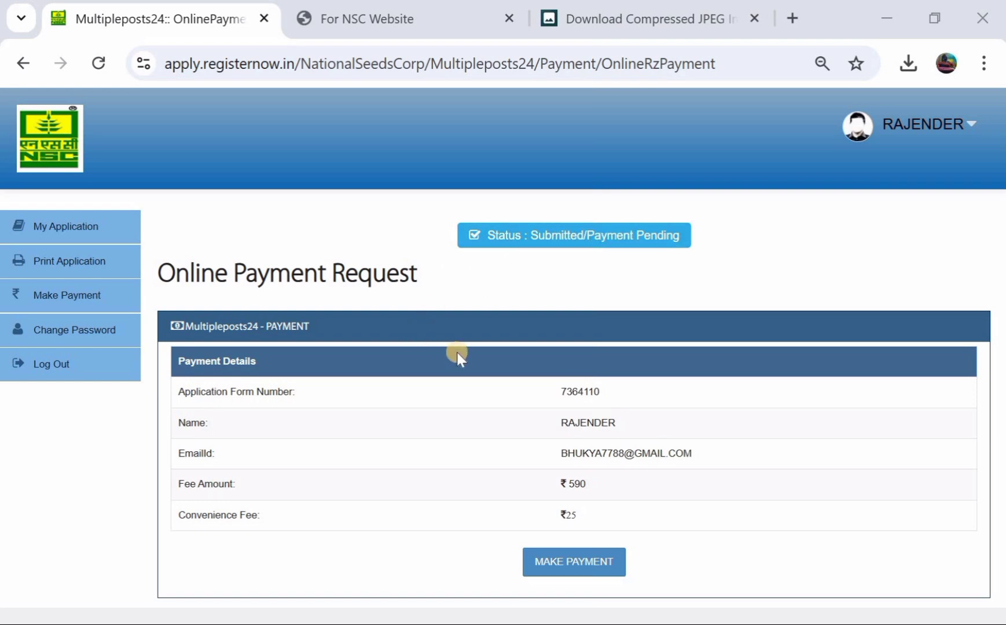
Start MAKE PAYMENT and view the Razorpay Cards and UPI payment options
scroll(457, 351, "down", 1)
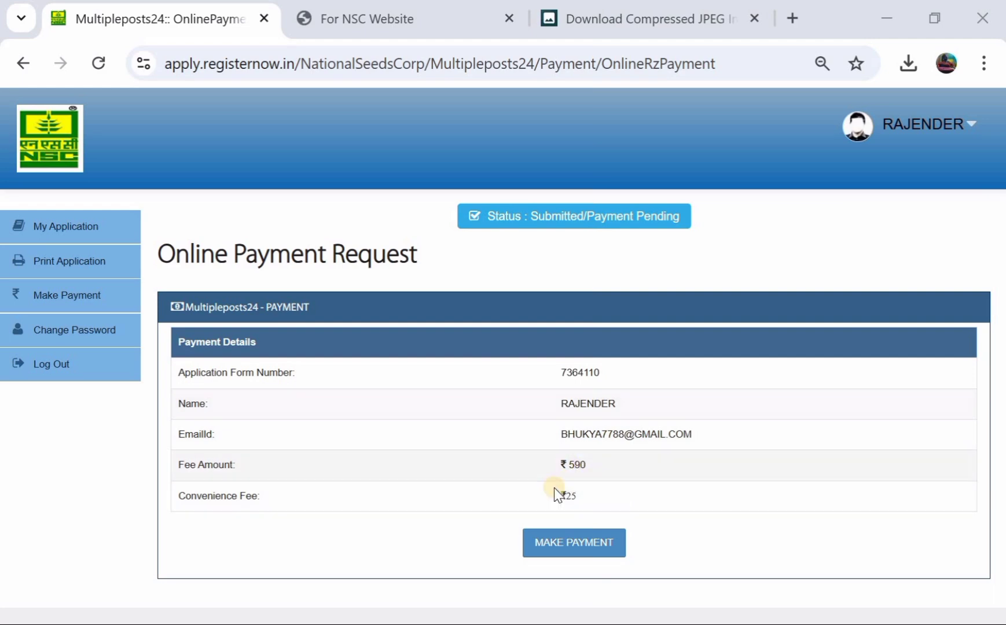
left_click(549, 547)
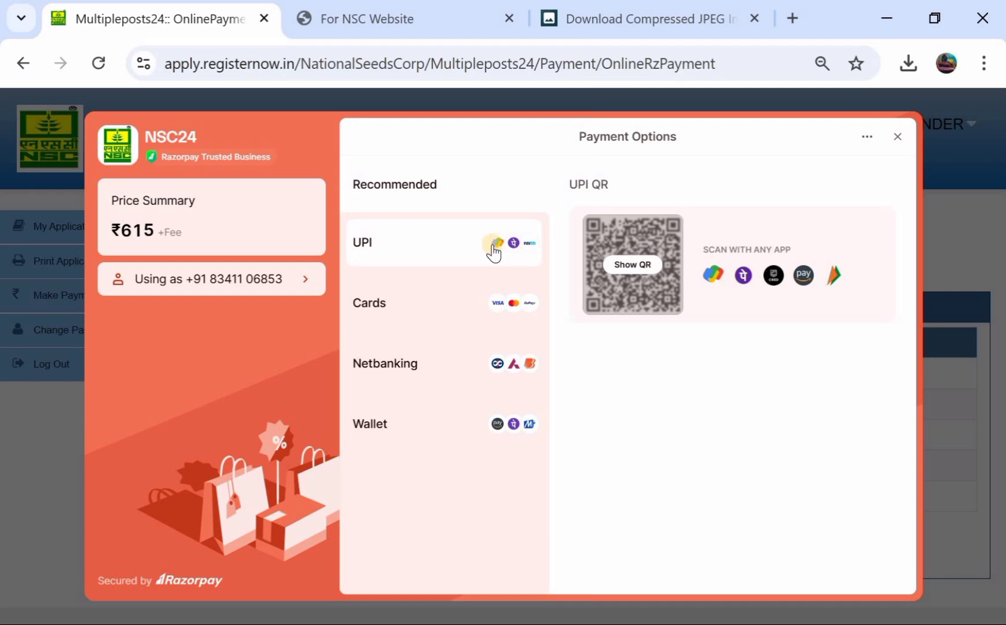
left_click(507, 316)
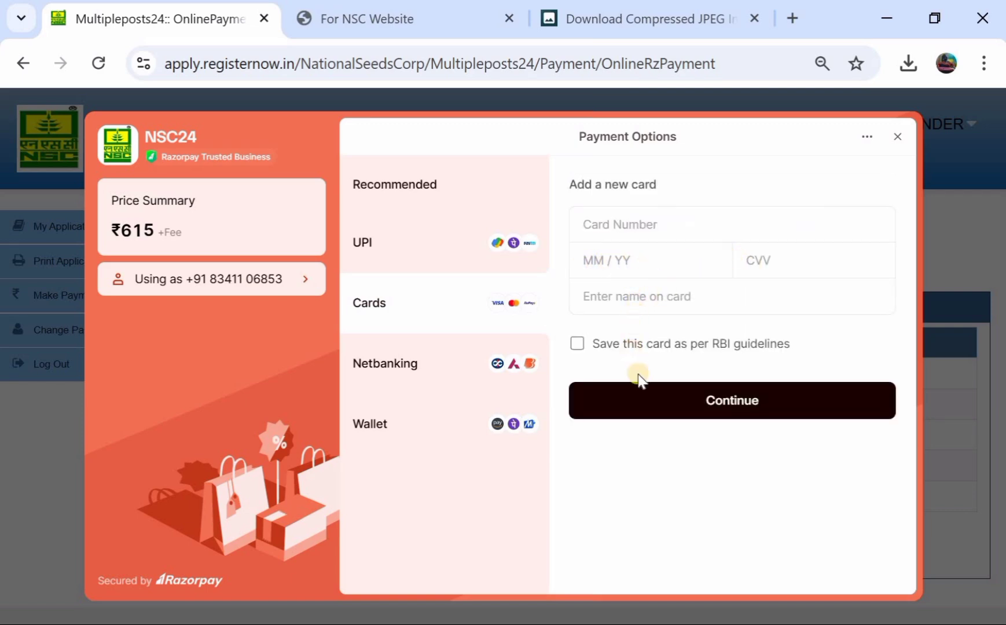
left_click(527, 255)
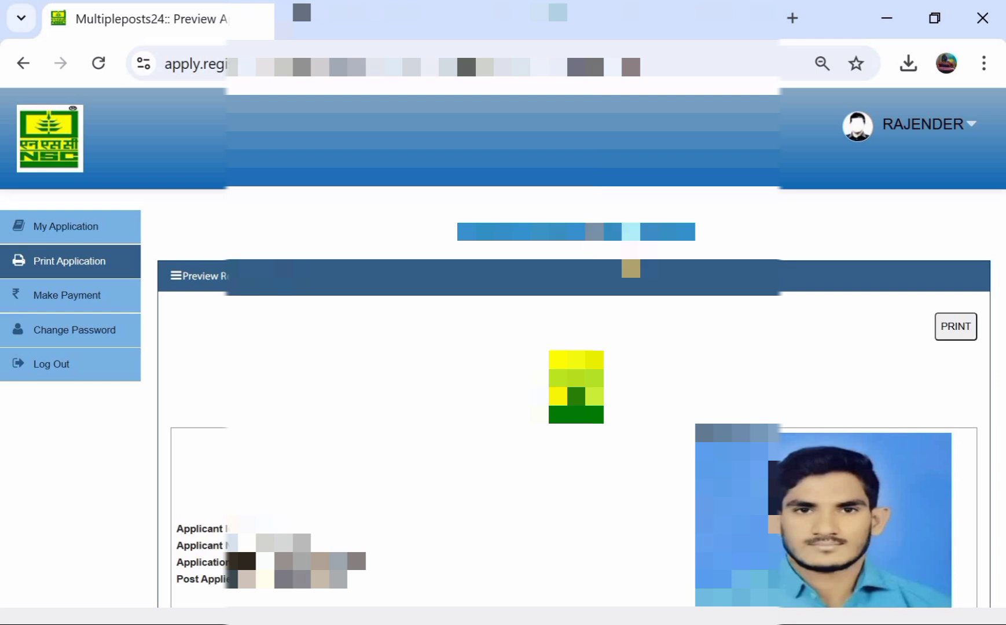
Review the printable application preview, then switch to the For NSC Website advertisement PDF
scroll(776, 267, "down", 1)
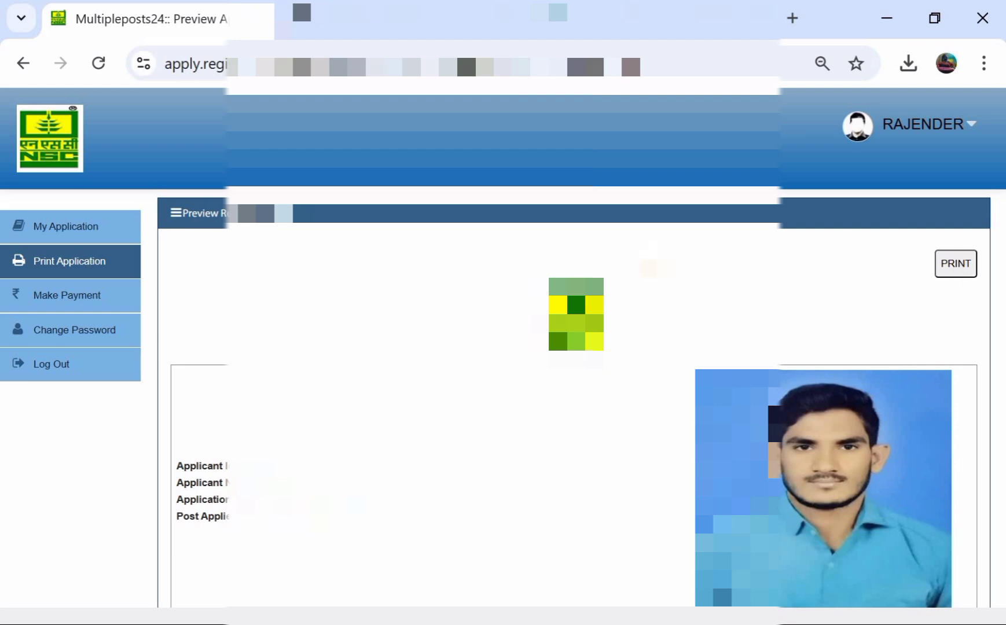
scroll(579, 400, "down", 1)
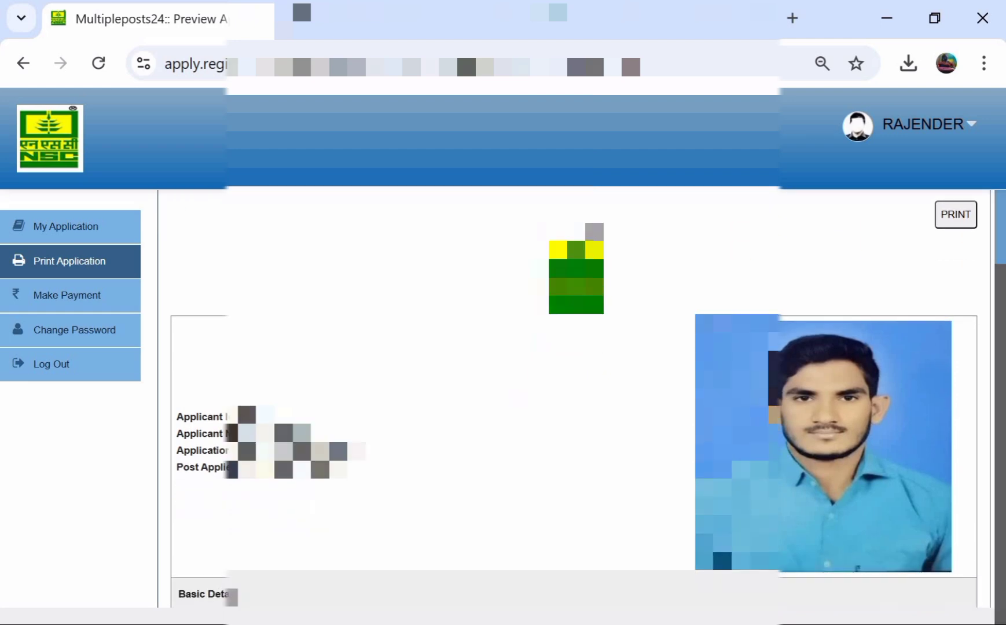
scroll(579, 400, "down", 1)
scroll(573, 400, "up", 3)
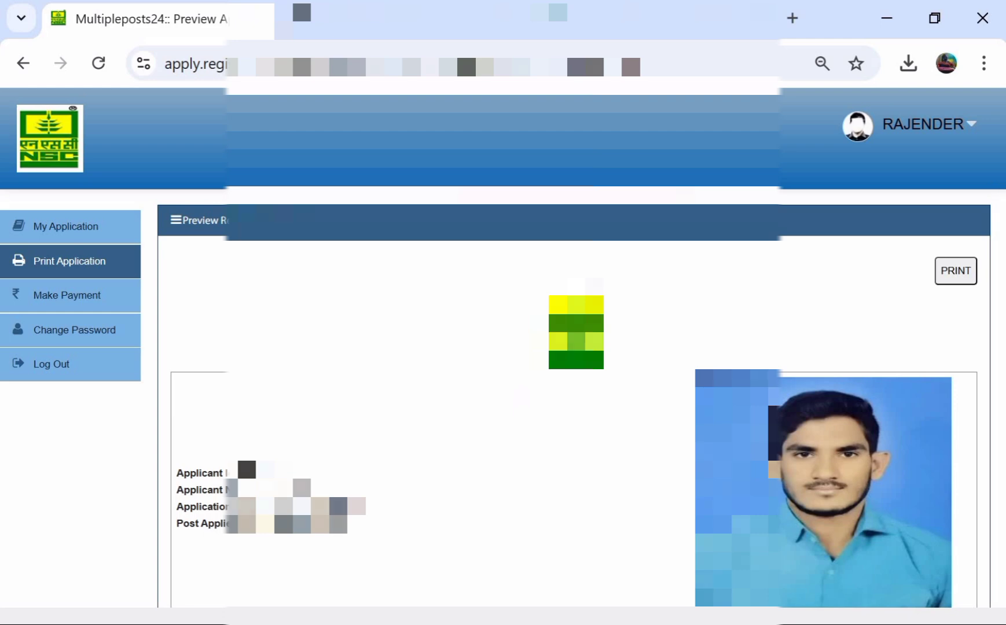
scroll(467, 359, "down", 1)
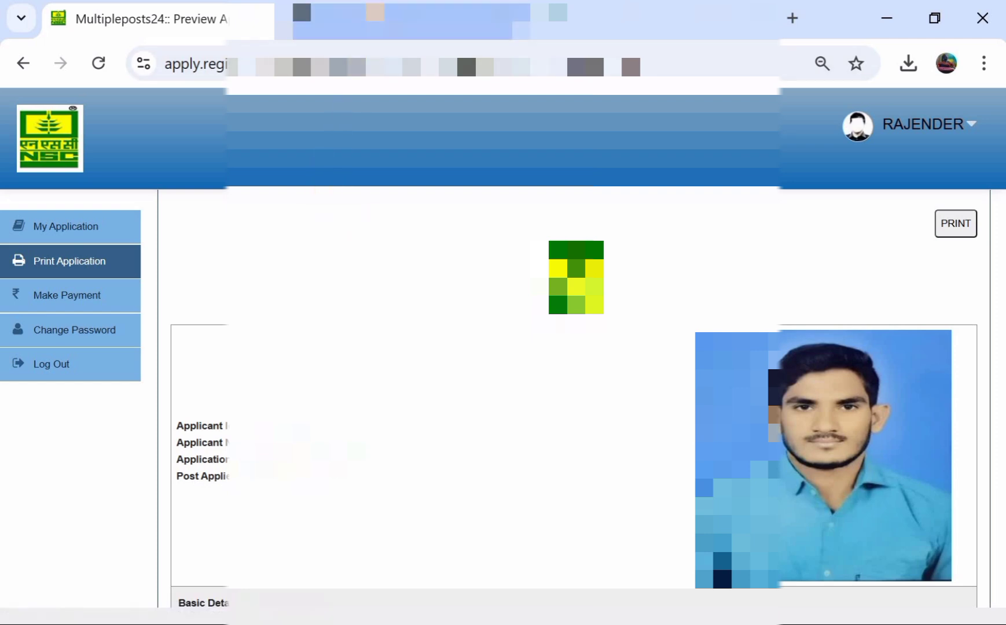
left_click(375, 18)
Scroll the advertisement's first page showing its number and 30th November, 2024 deadline
scroll(591, 462, "up", 1)
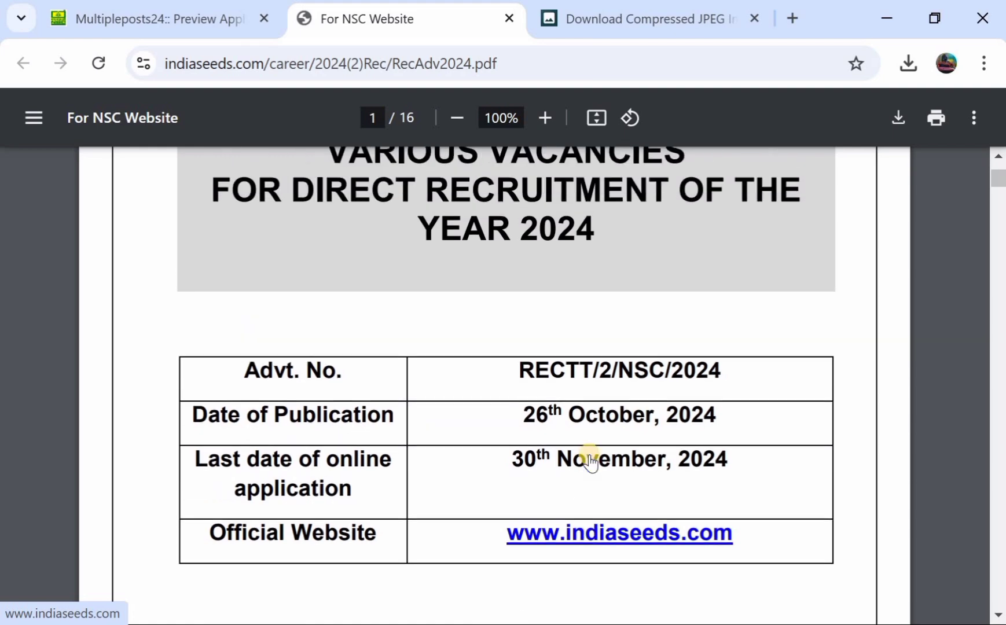
scroll(590, 462, "up", 1)
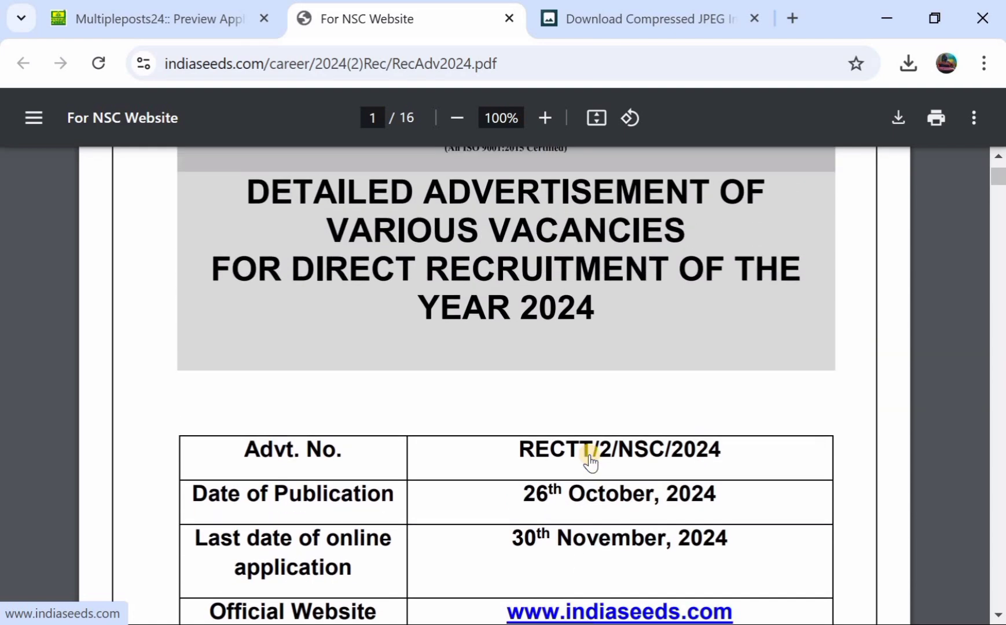
scroll(591, 462, "down", 4)
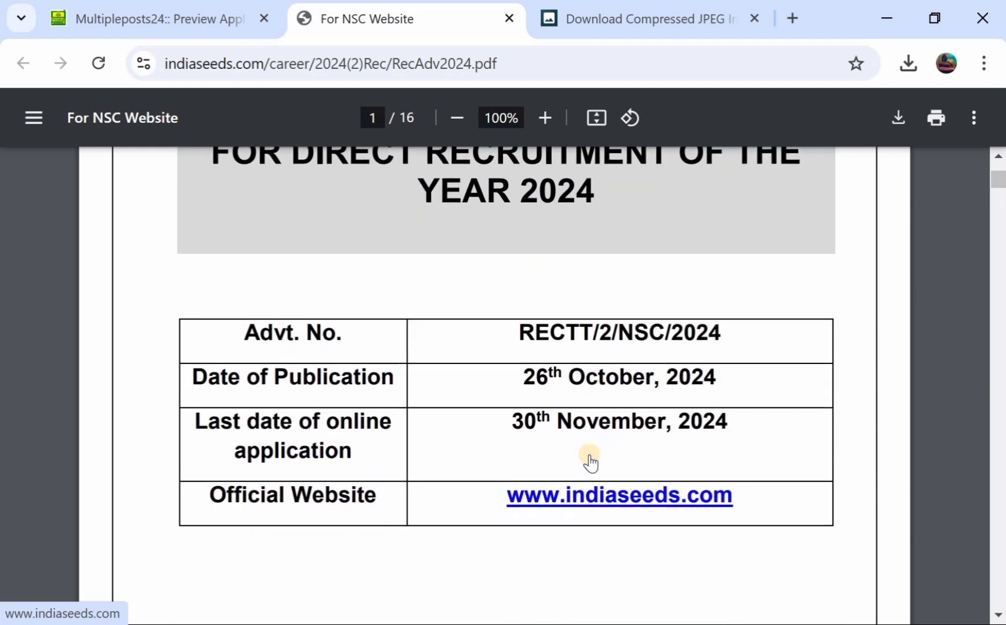
scroll(590, 462, "down", 1)
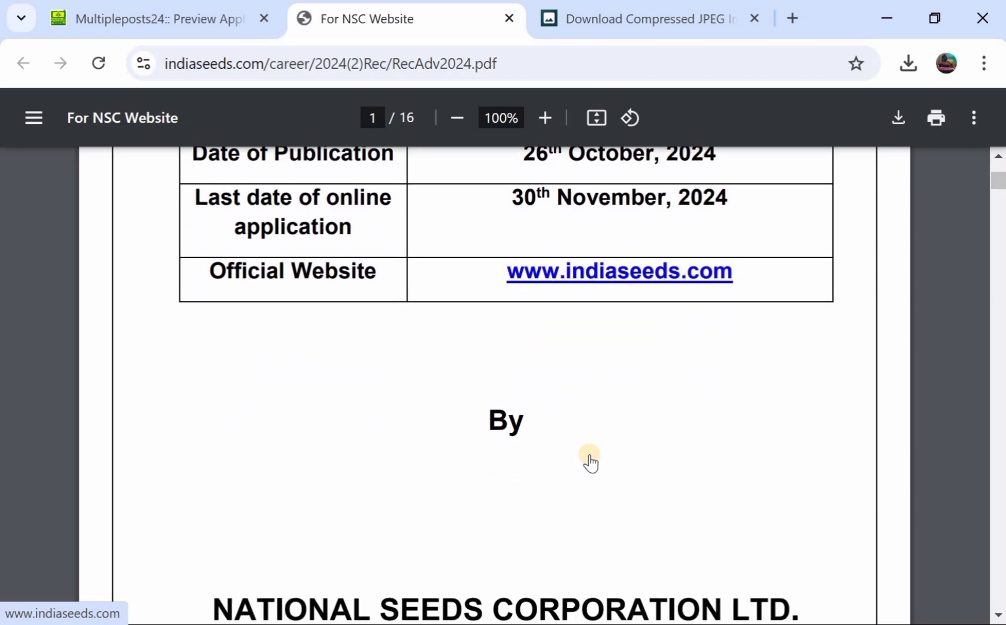
scroll(590, 462, "up", 8)
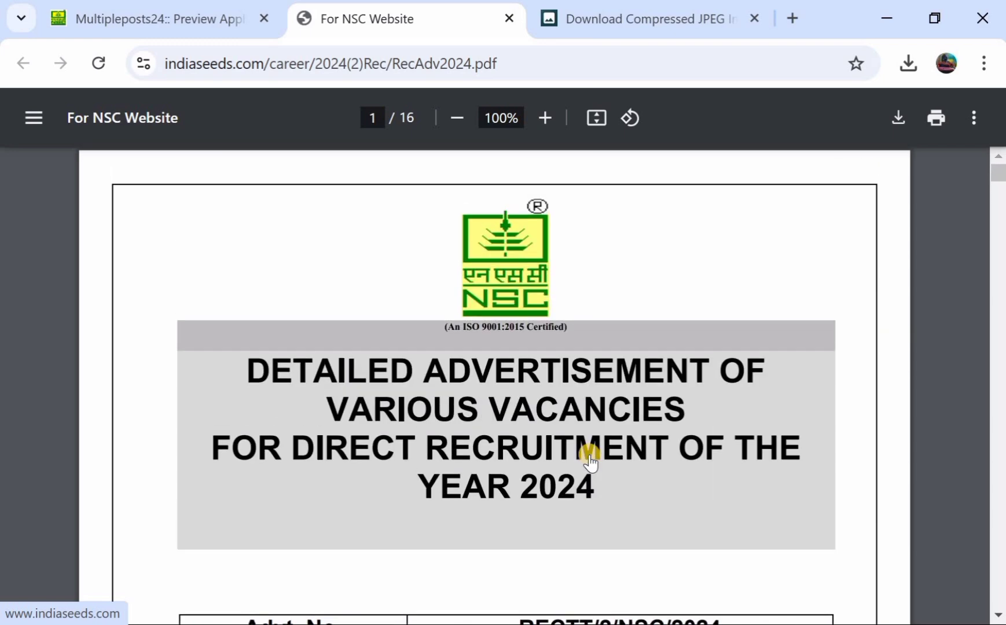